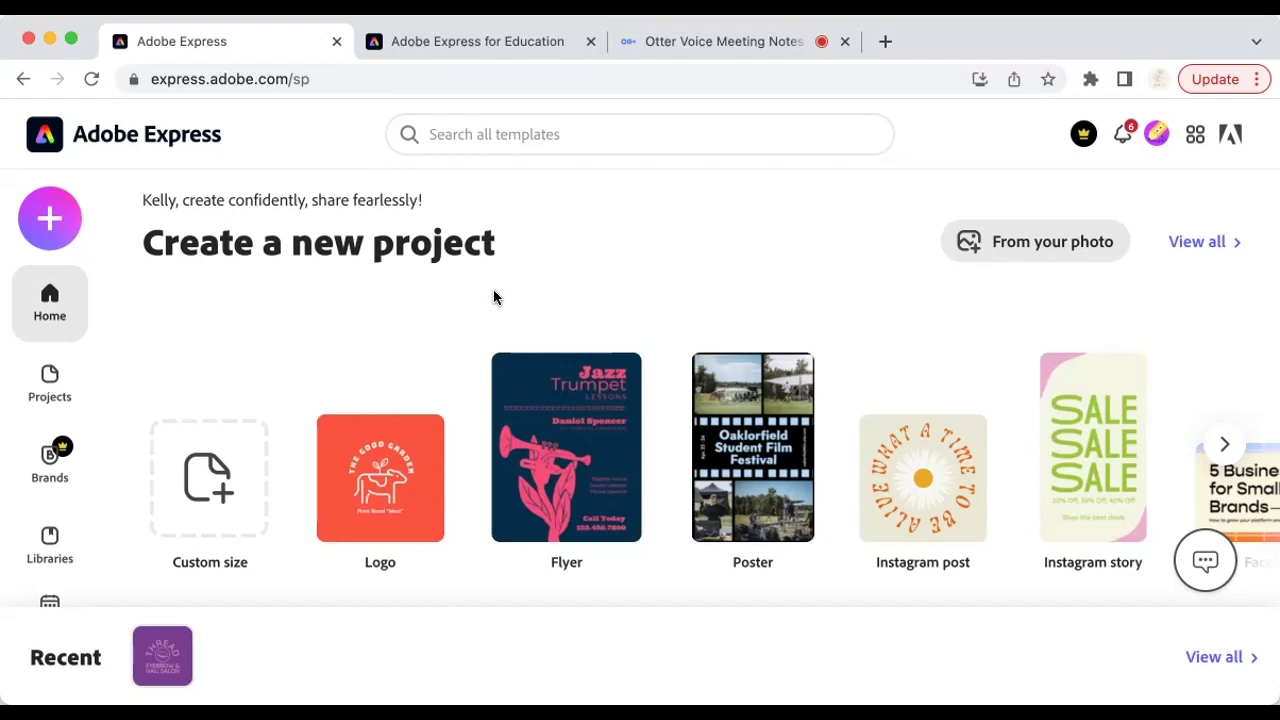
# Step: Browse the home page's project types, such as Invitation and Book cover, and video quick actions like Change speed
pyautogui.scroll(-3, 420, 400)
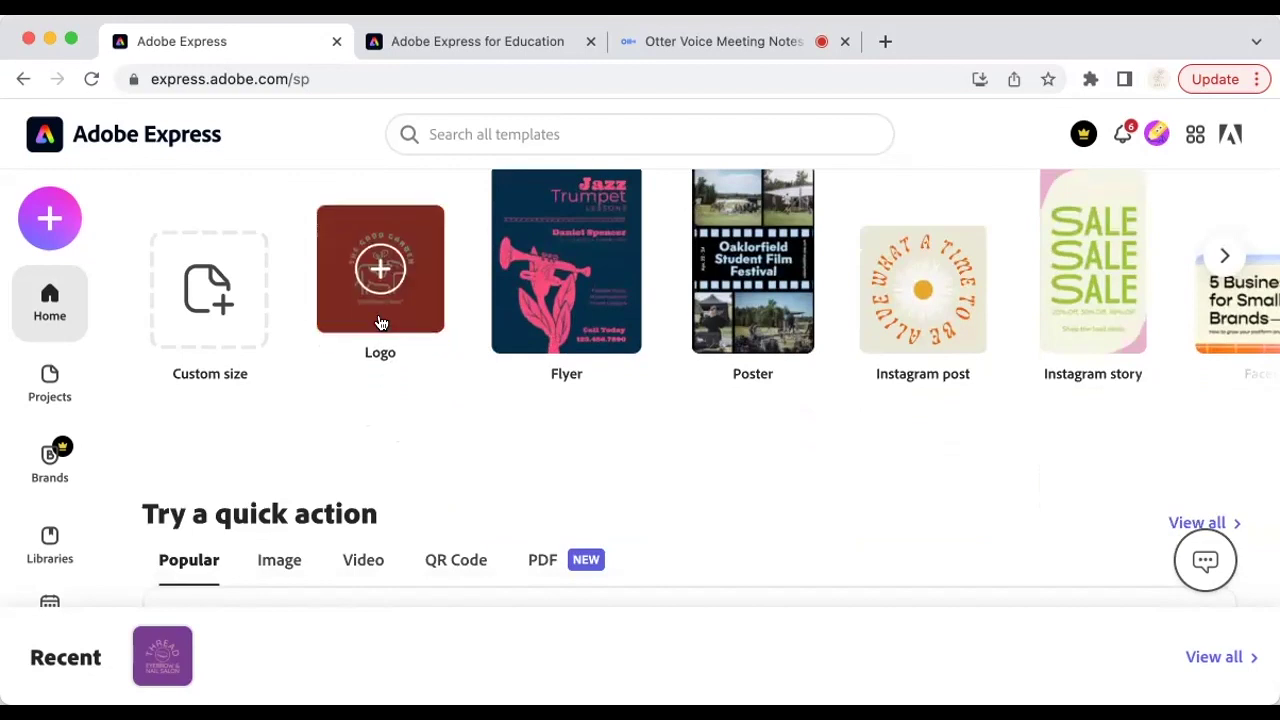
pyautogui.scroll(2, 530, 412)
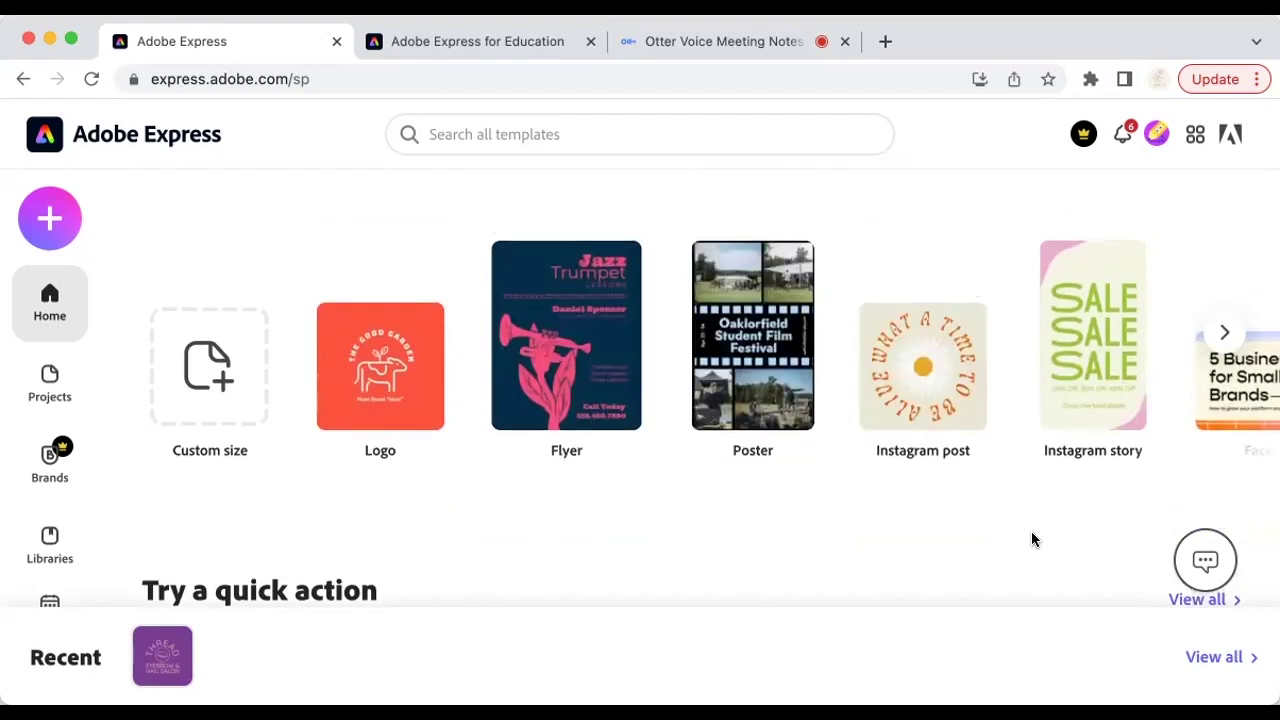
pyautogui.click(1225, 332)
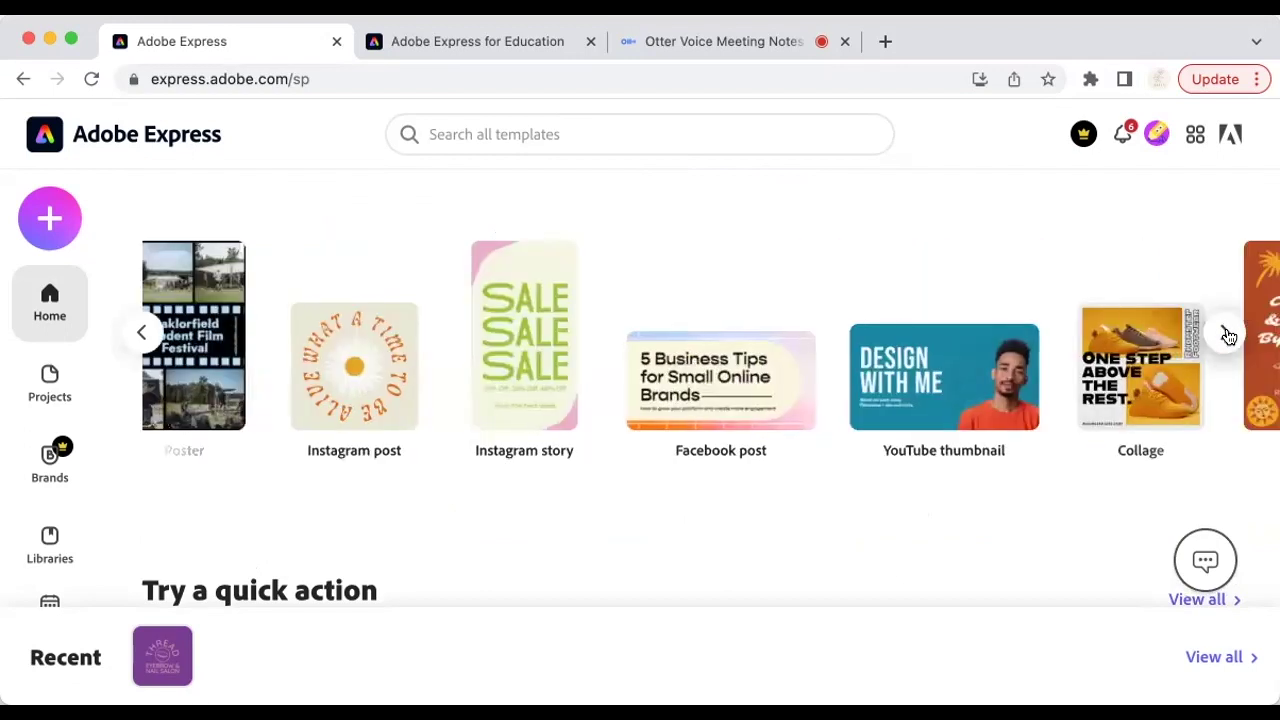
pyautogui.click(1228, 332)
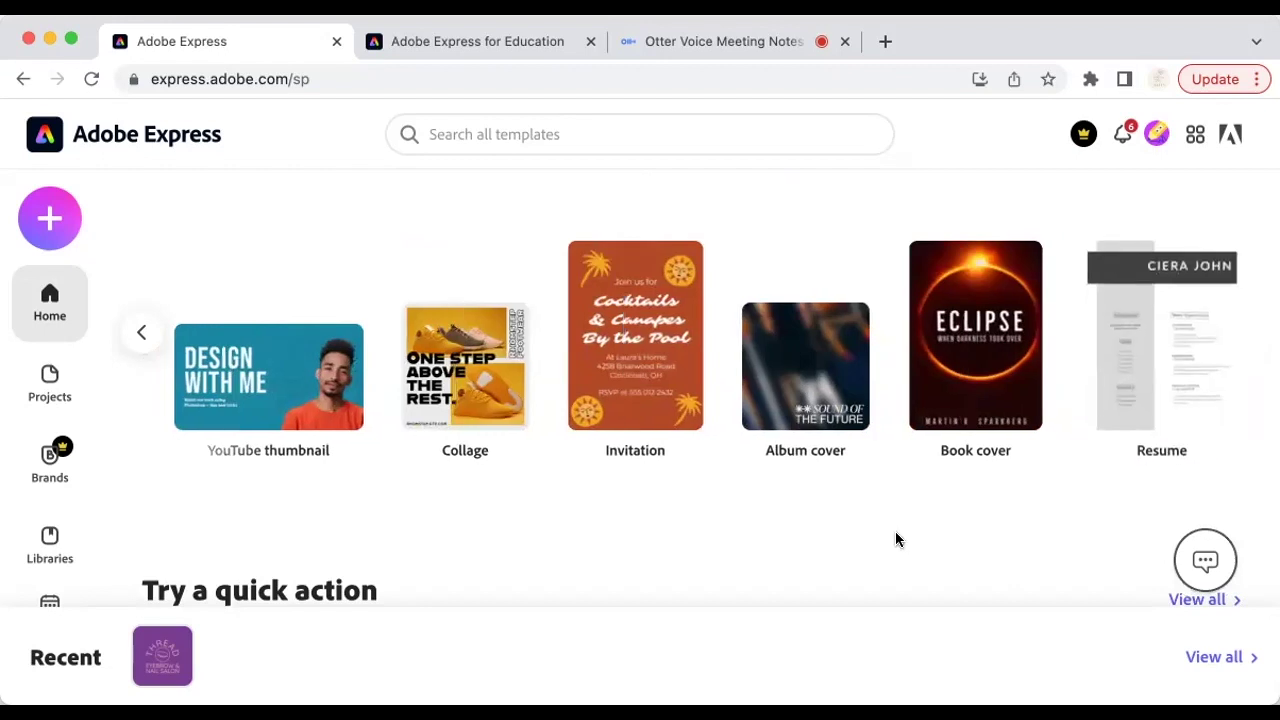
pyautogui.scroll(-3, 896, 540)
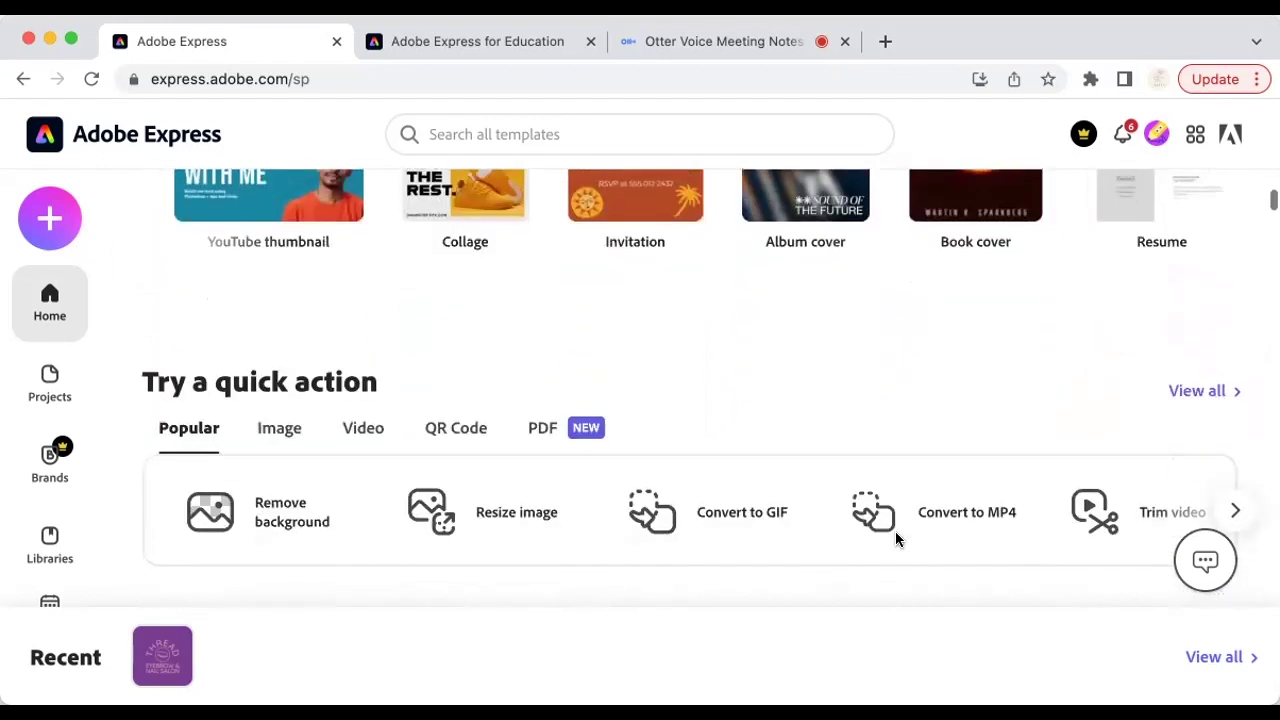
pyautogui.scroll(-3, 896, 540)
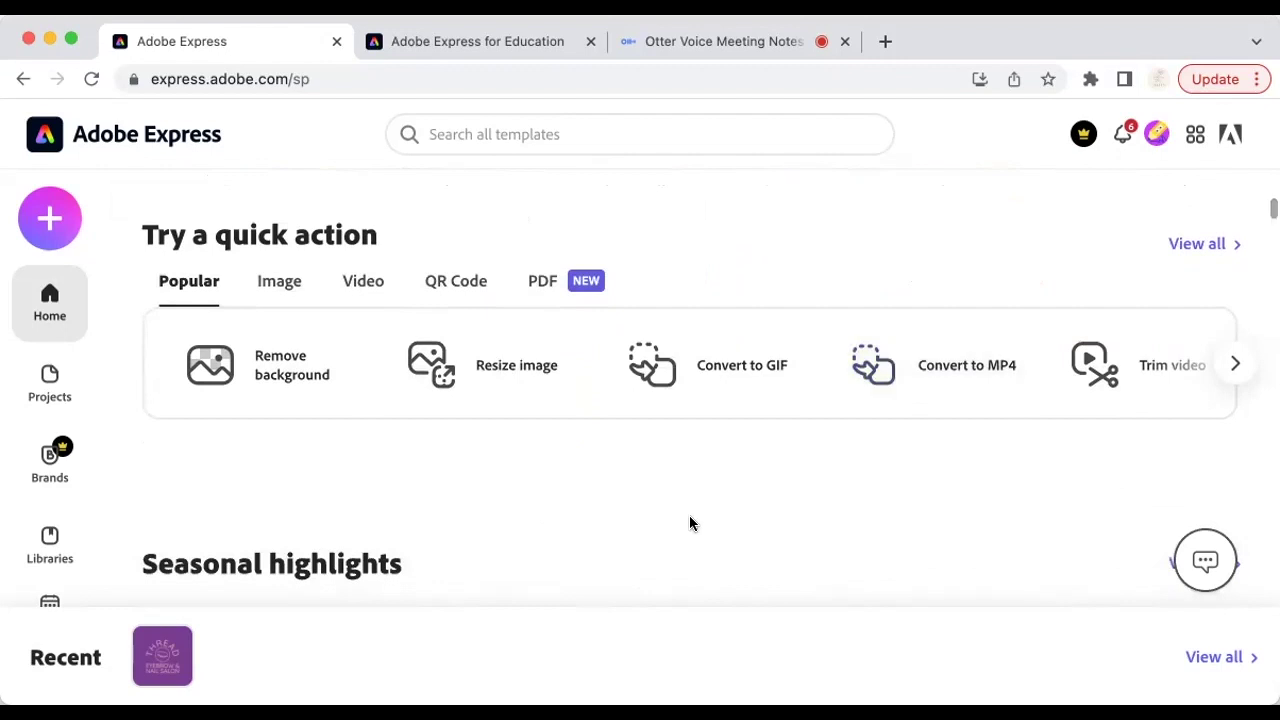
pyautogui.scroll(-1, 689, 523)
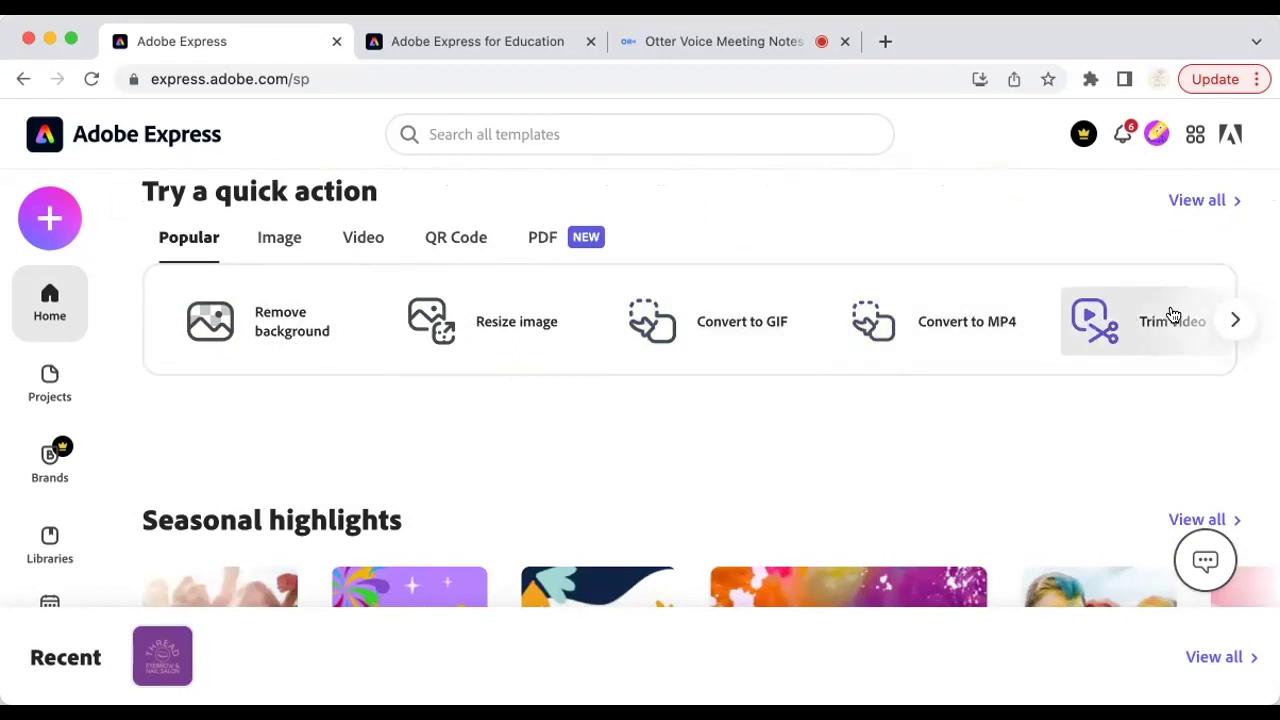
pyautogui.click(1228, 320)
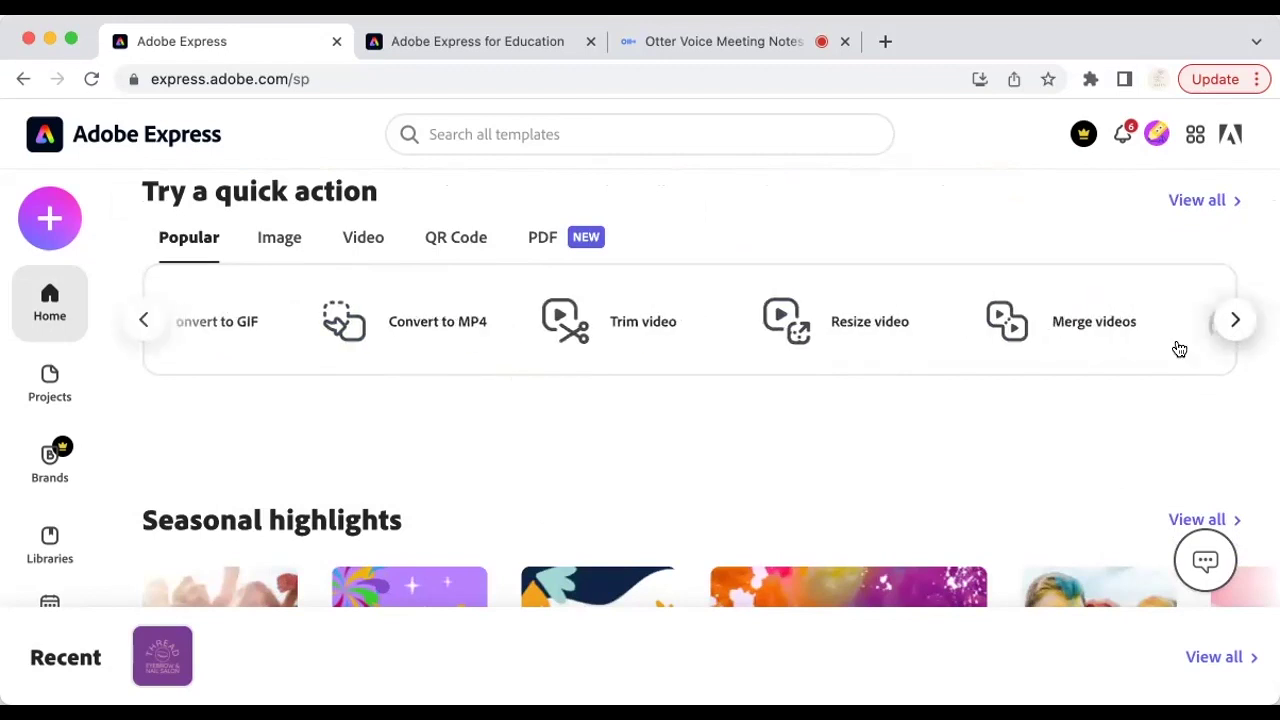
pyautogui.click(1240, 321)
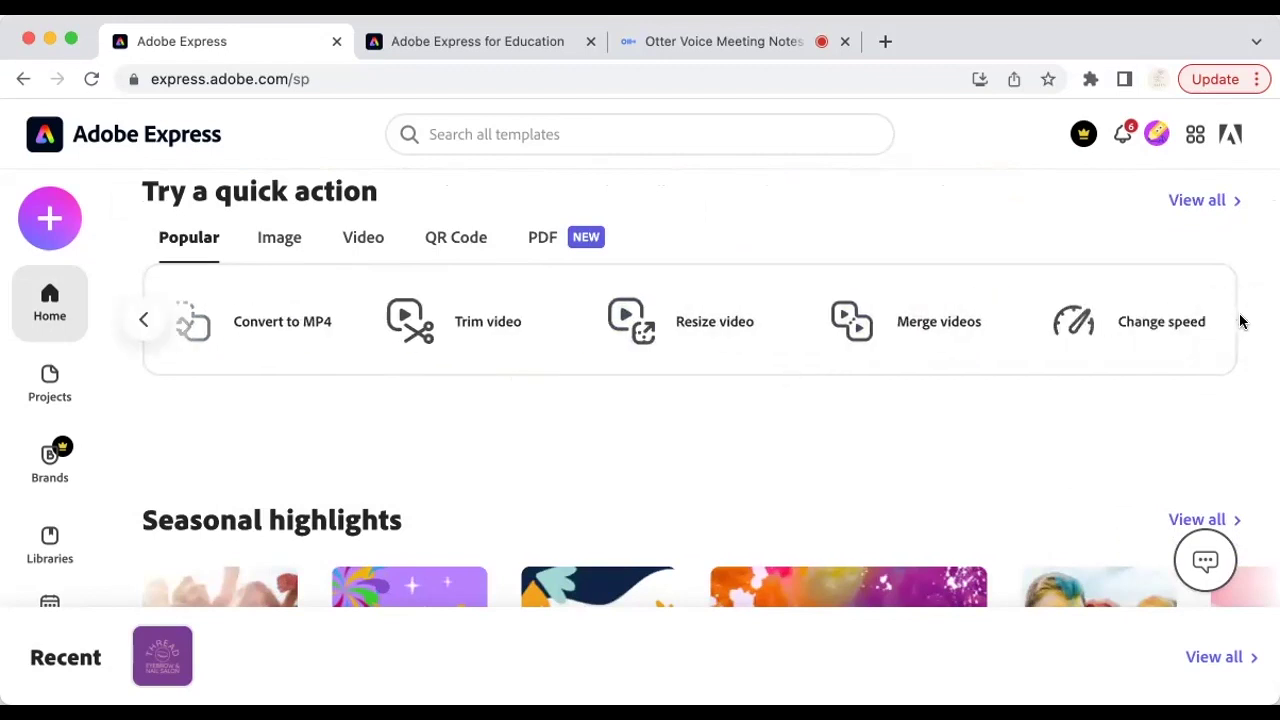
pyautogui.scroll(-3, 1114, 479)
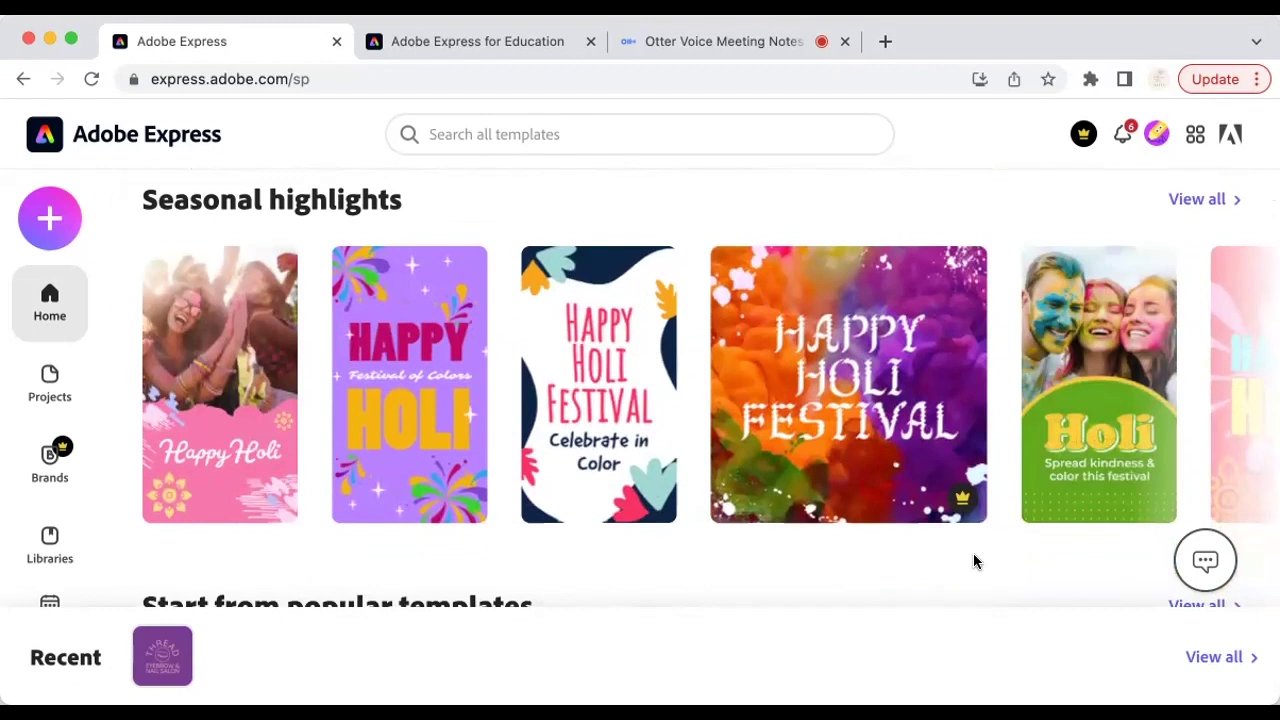
pyautogui.scroll(-3, 975, 562)
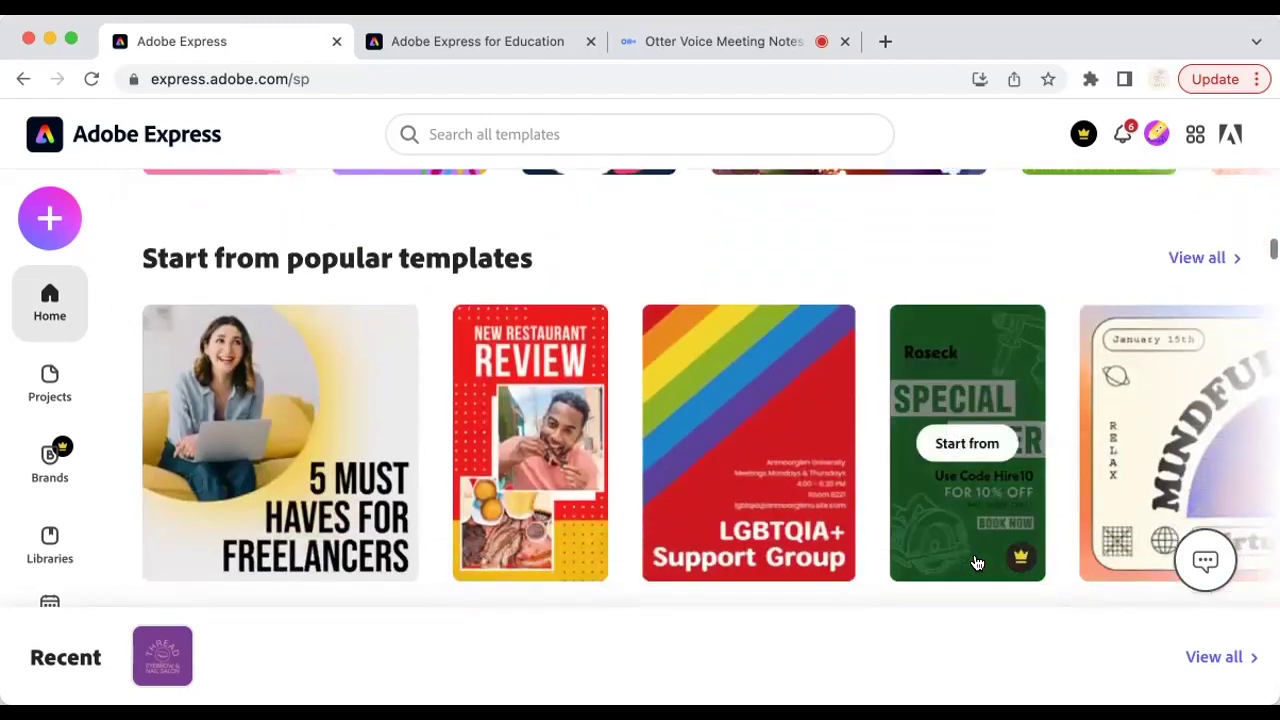
pyautogui.scroll(6, 976, 563)
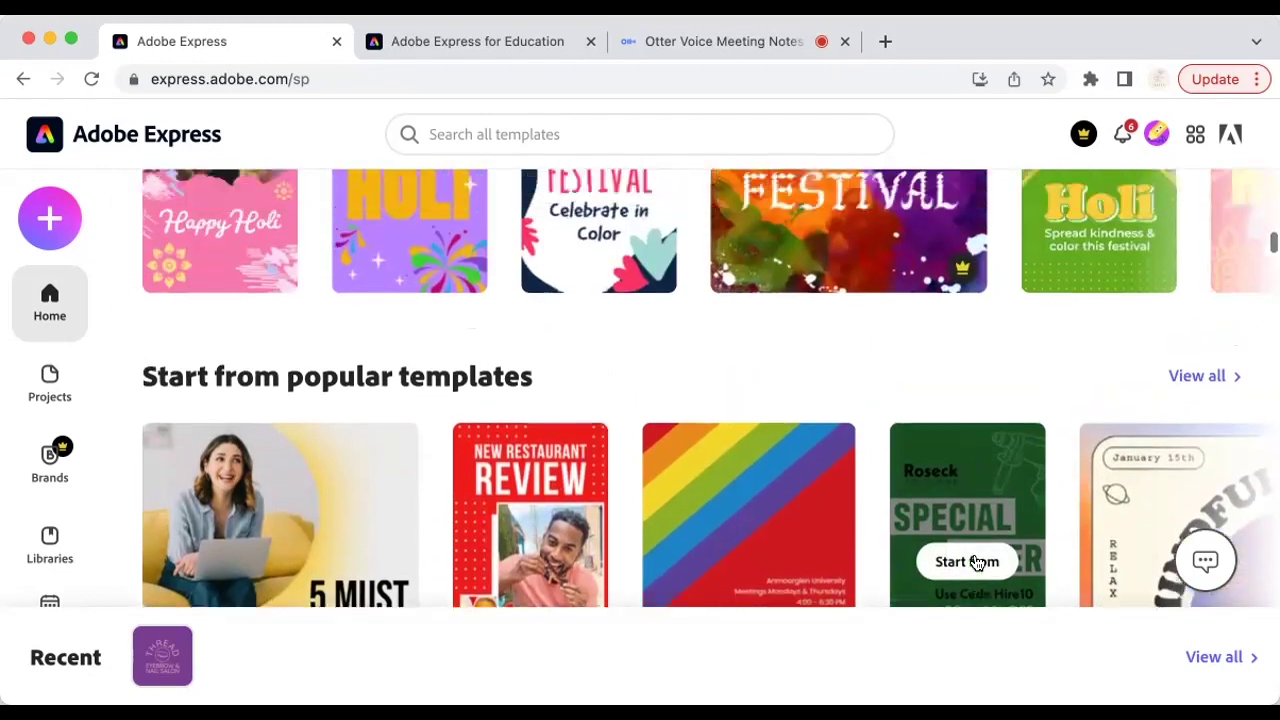
pyautogui.scroll(5, 976, 563)
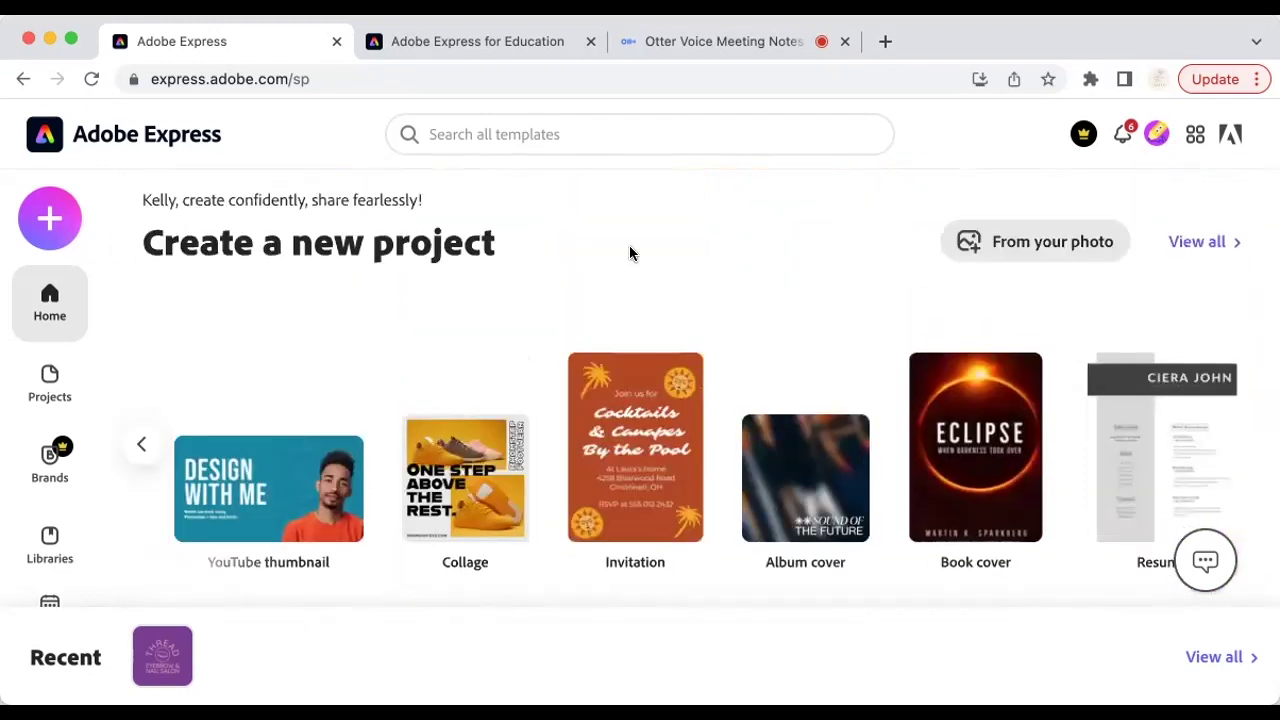
# Step: Scroll the project types back to Logo, Flyer and Poster, and start a blank poster
pyautogui.click(143, 445)
pyautogui.click(145, 447)
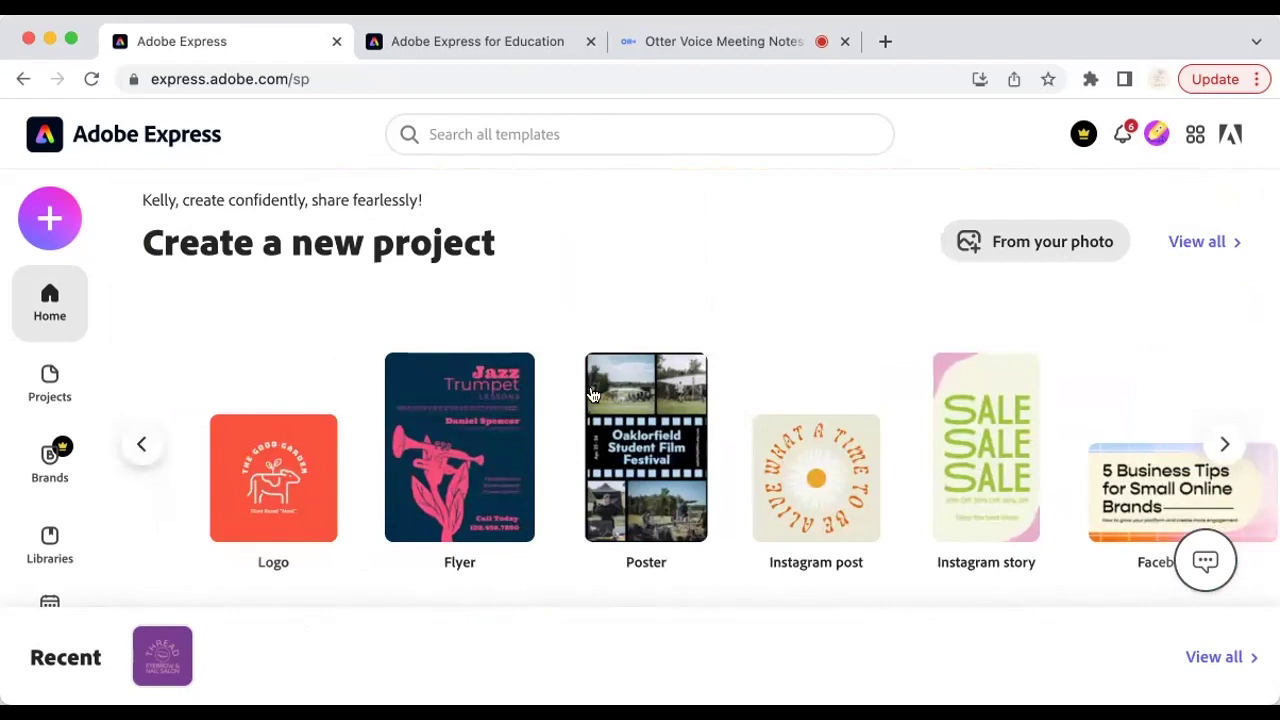
pyautogui.click(650, 440)
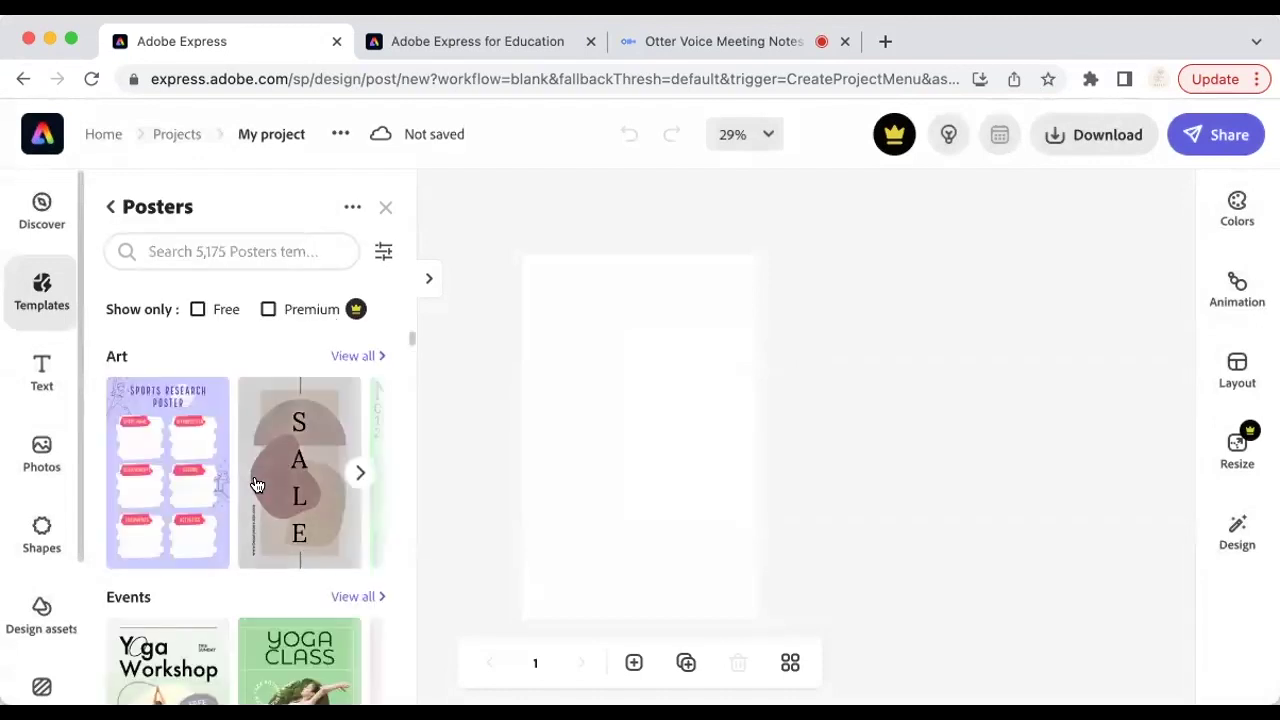
# Step: Search the Posters templates for 'education' using the suggested search term
pyautogui.scroll(-5, 272, 528)
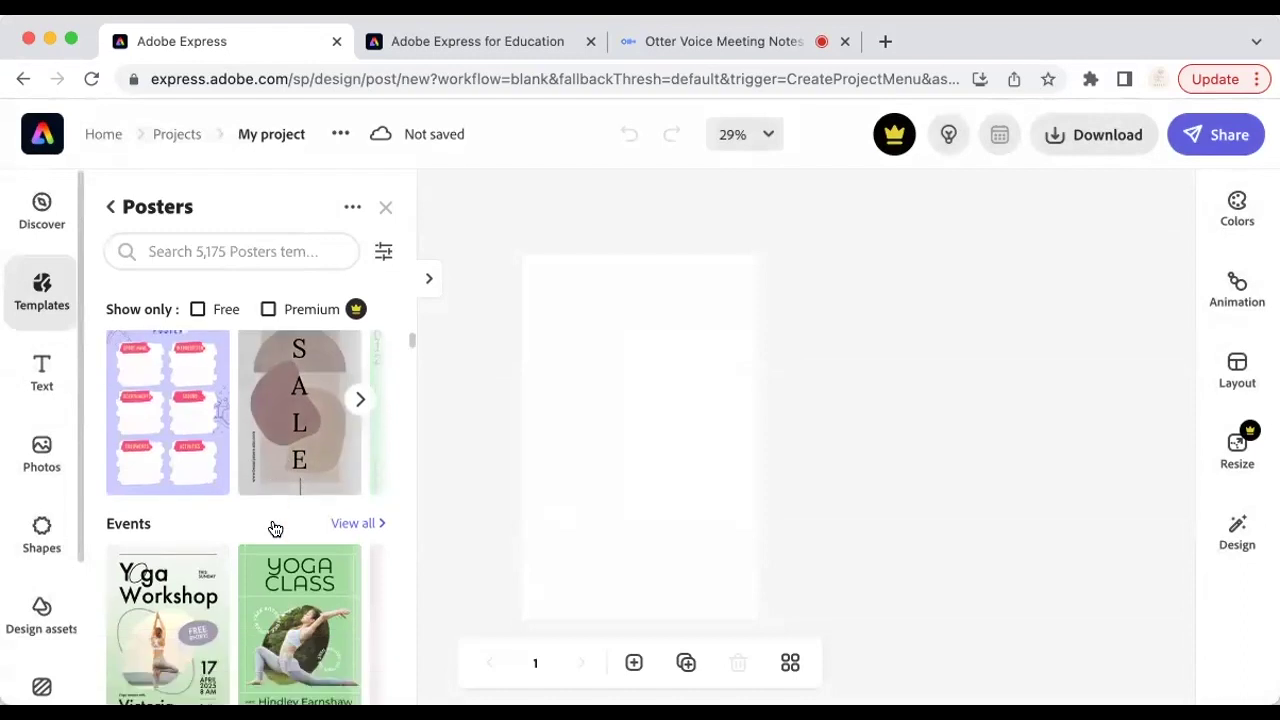
pyautogui.scroll(-3, 272, 527)
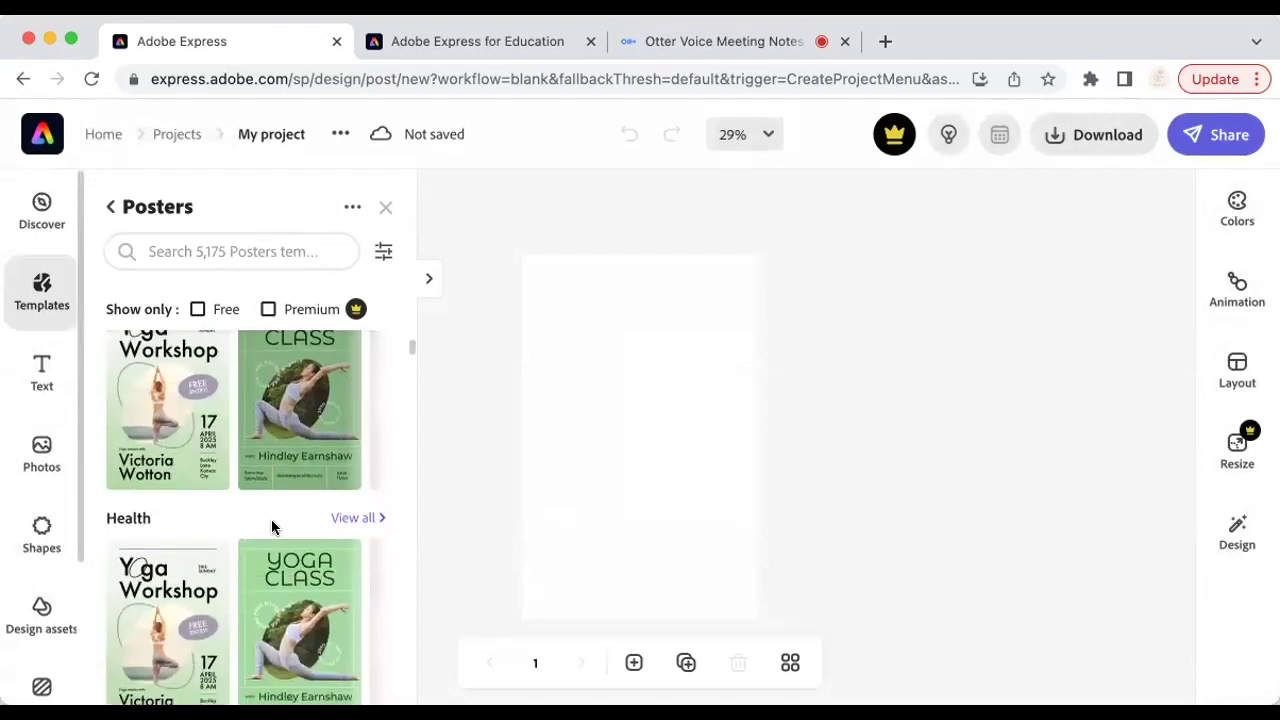
pyautogui.scroll(2, 271, 519)
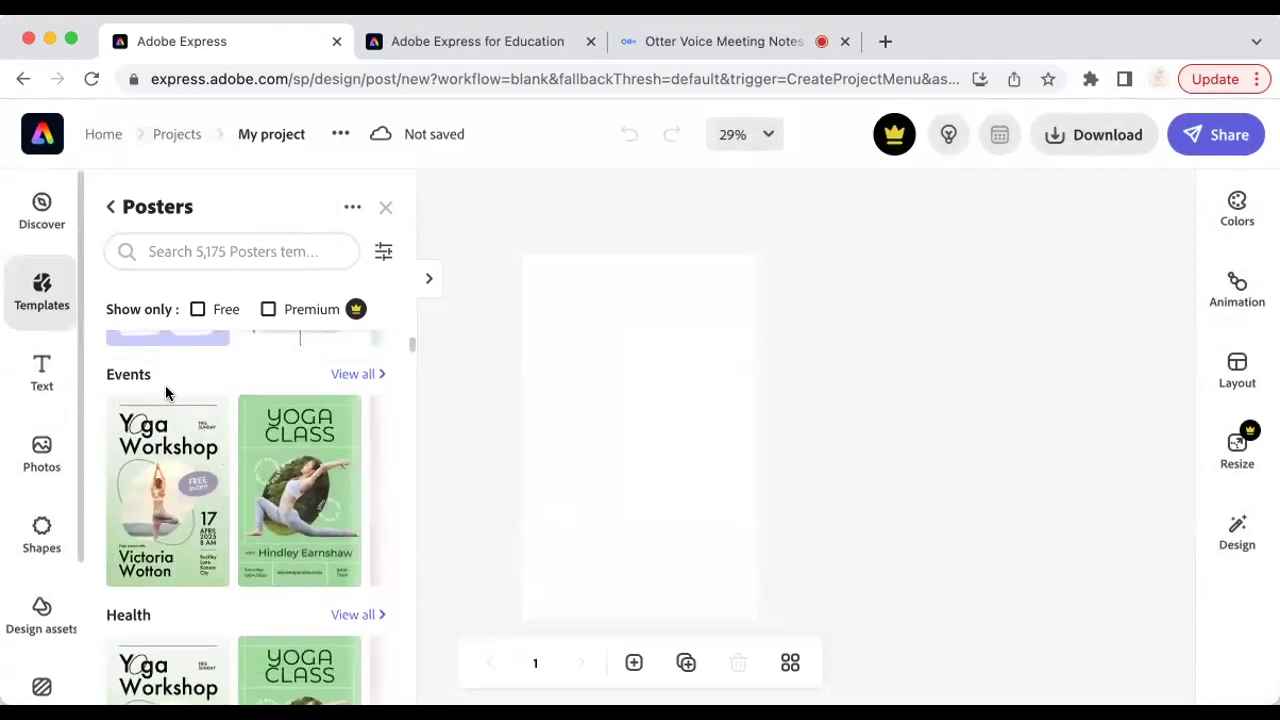
pyautogui.scroll(-3, 238, 484)
pyautogui.scroll(-3, 237, 477)
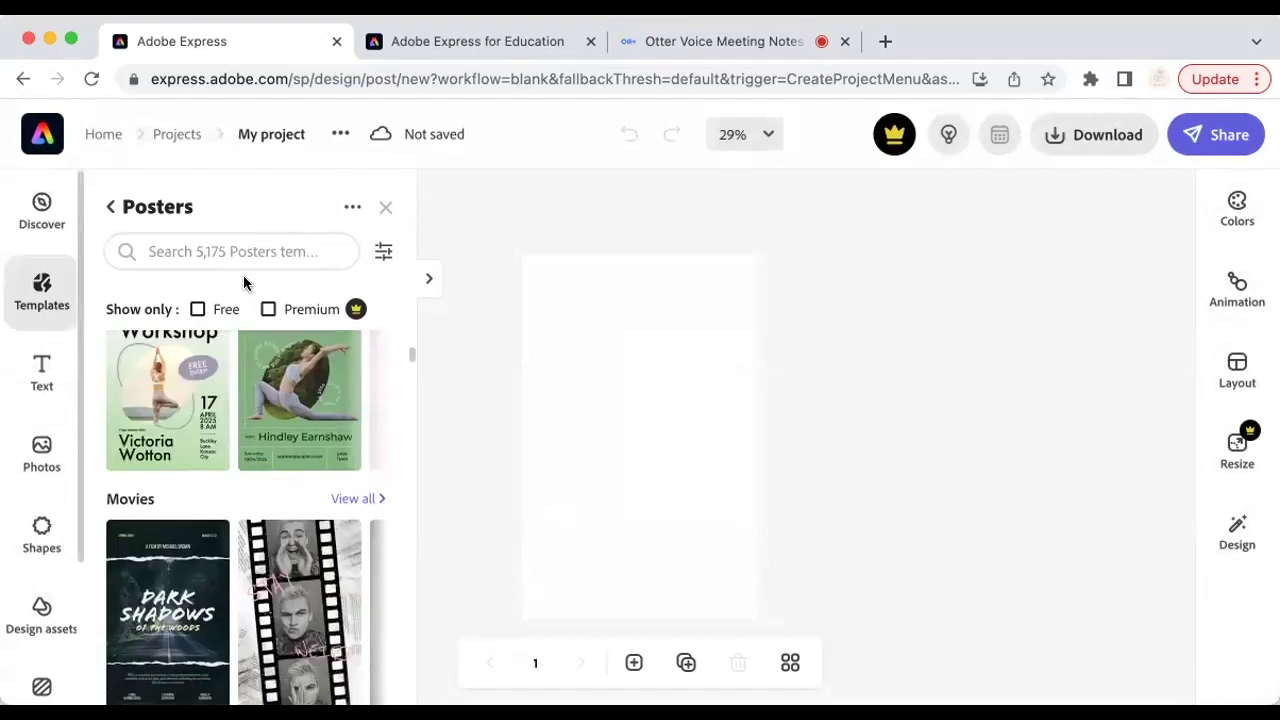
pyautogui.click(238, 248)
pyautogui.write('educa')
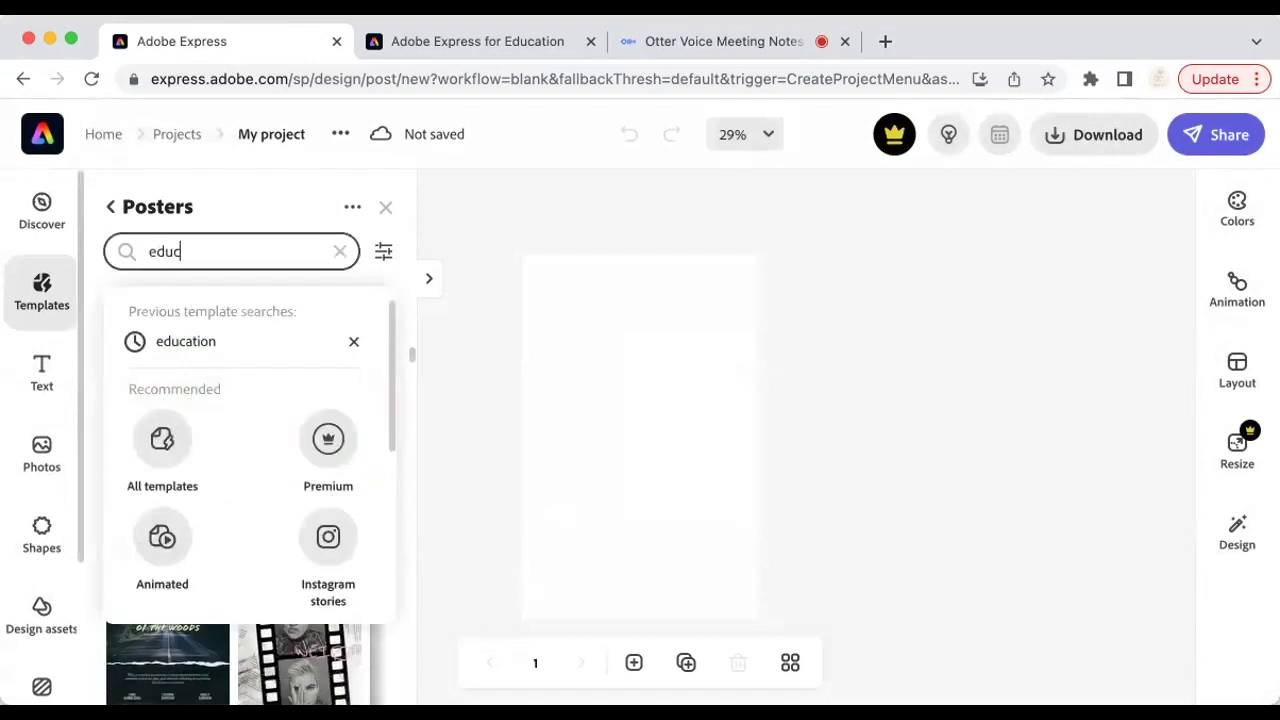
pyautogui.click(223, 339)
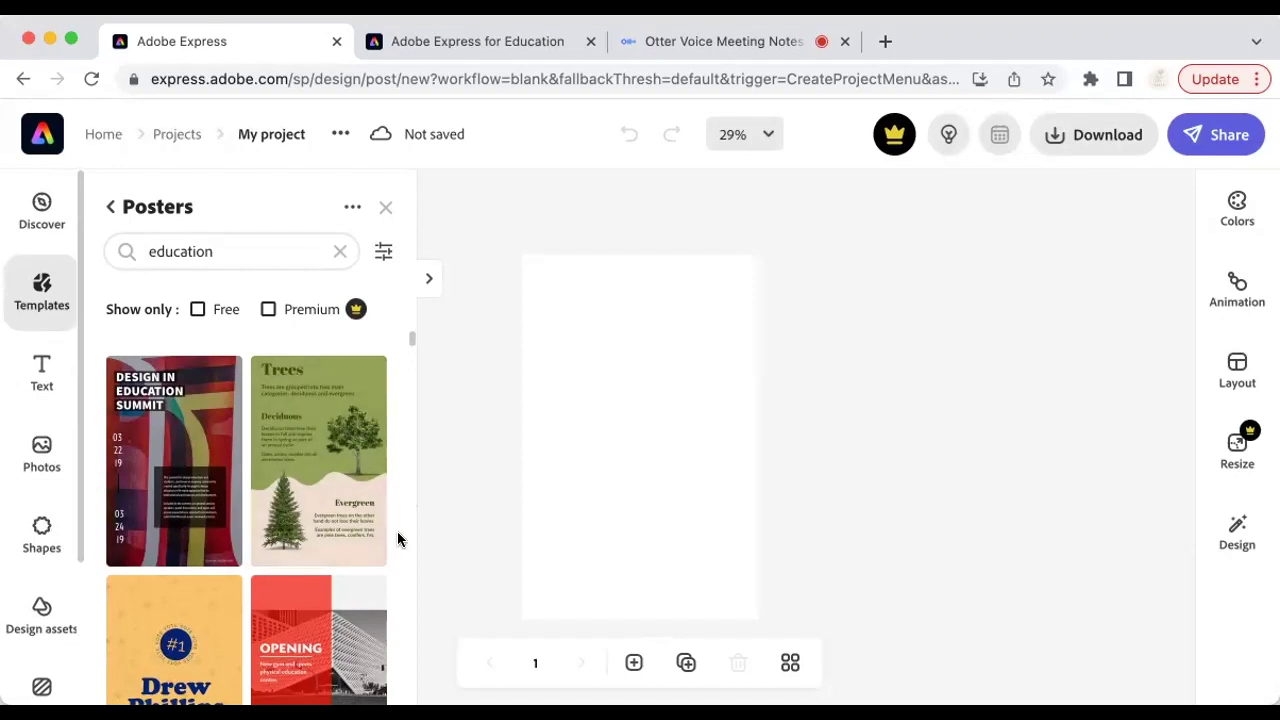
# Step: Apply the Meet Your Teacher template from the education results to the poster
pyautogui.scroll(-5, 349, 580)
pyautogui.scroll(-3, 349, 577)
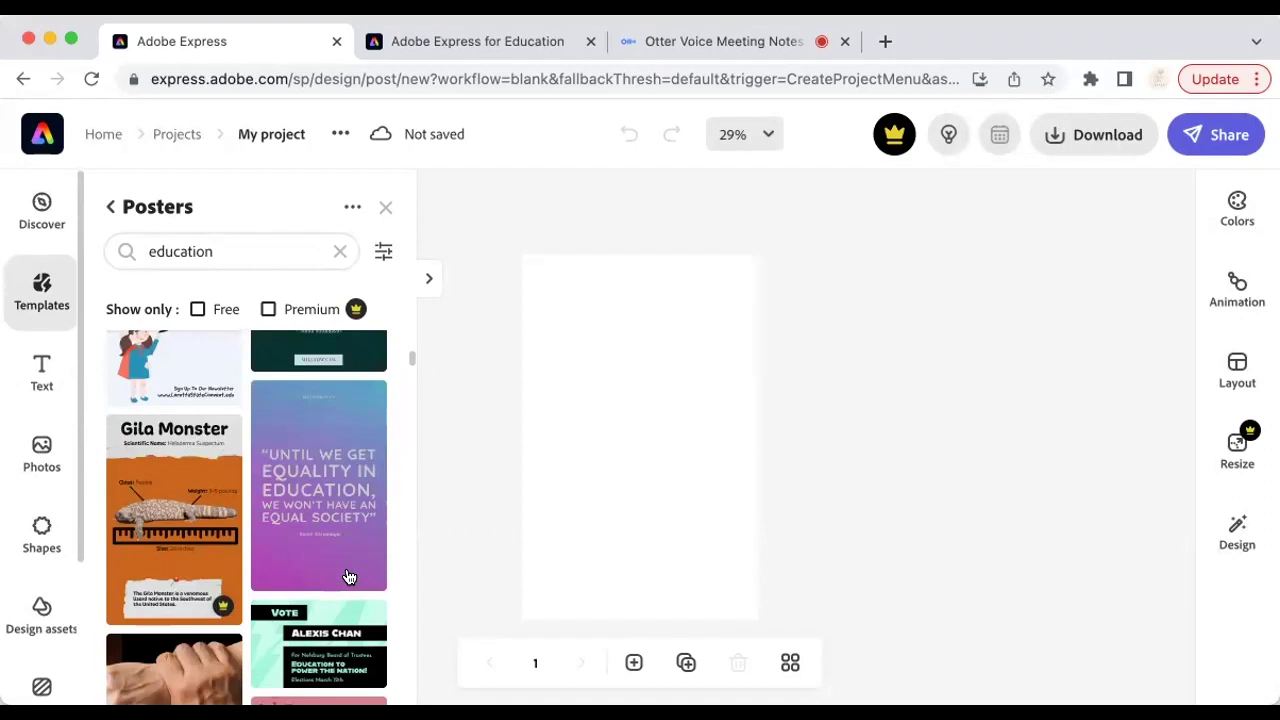
pyautogui.scroll(-4, 349, 577)
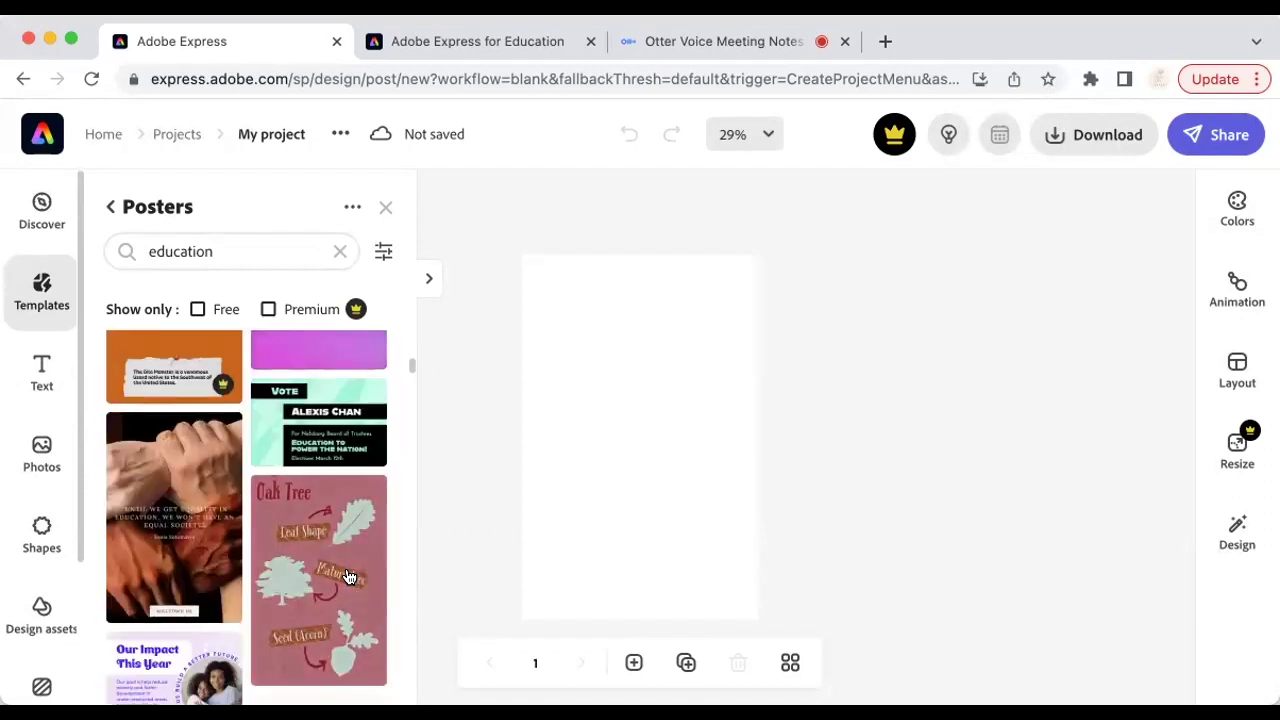
pyautogui.scroll(-2, 347, 577)
pyautogui.scroll(-1, 346, 577)
pyautogui.click(316, 594)
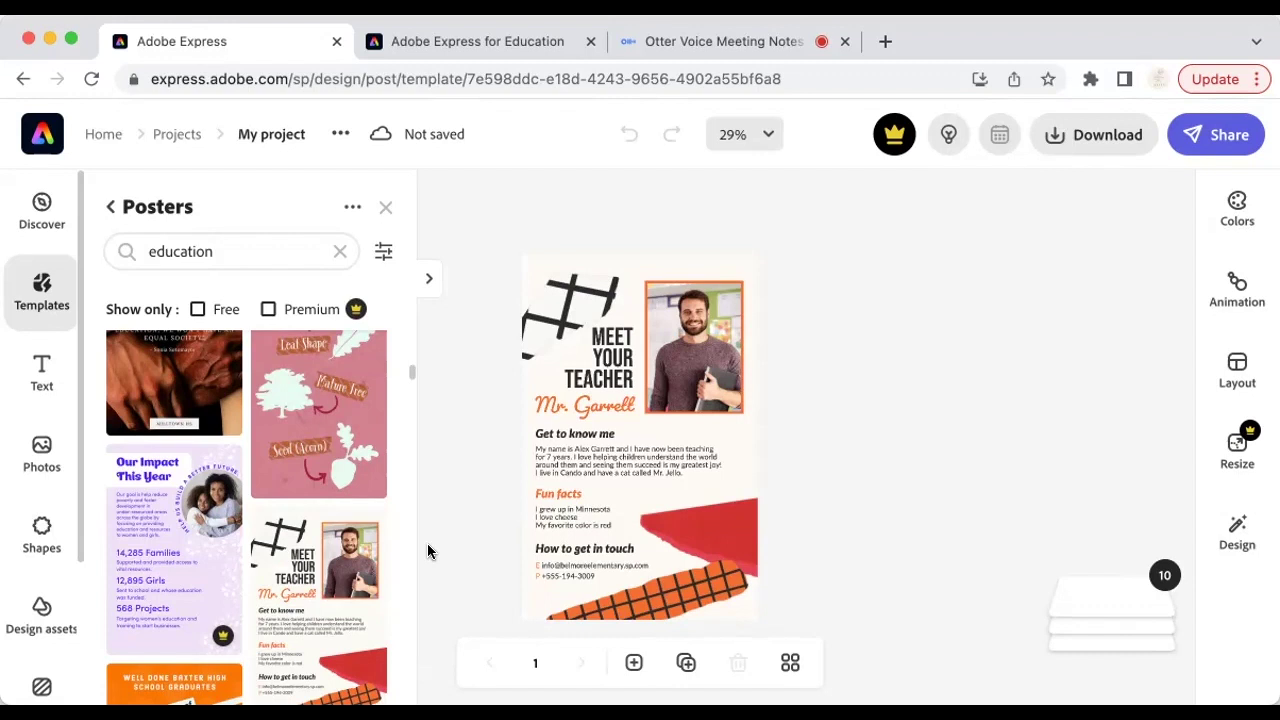
# Step: Set the canvas zoom to 50%
pyautogui.click(765, 135)
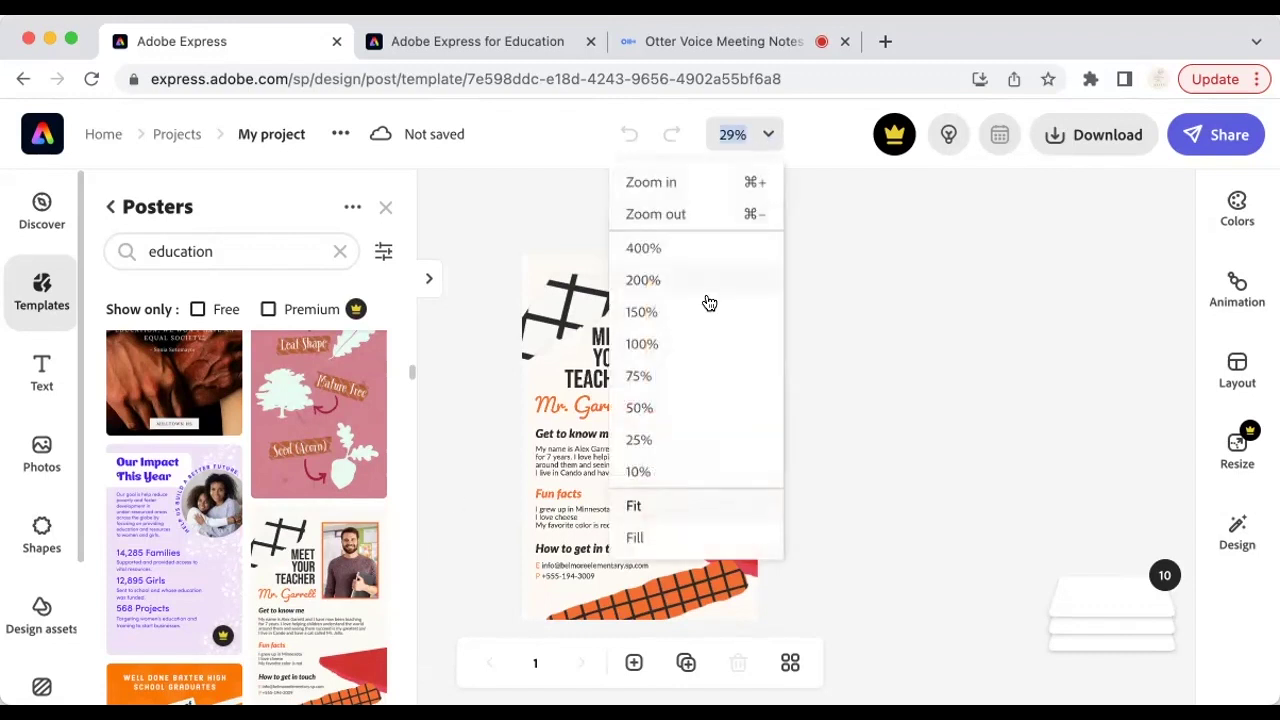
pyautogui.click(658, 407)
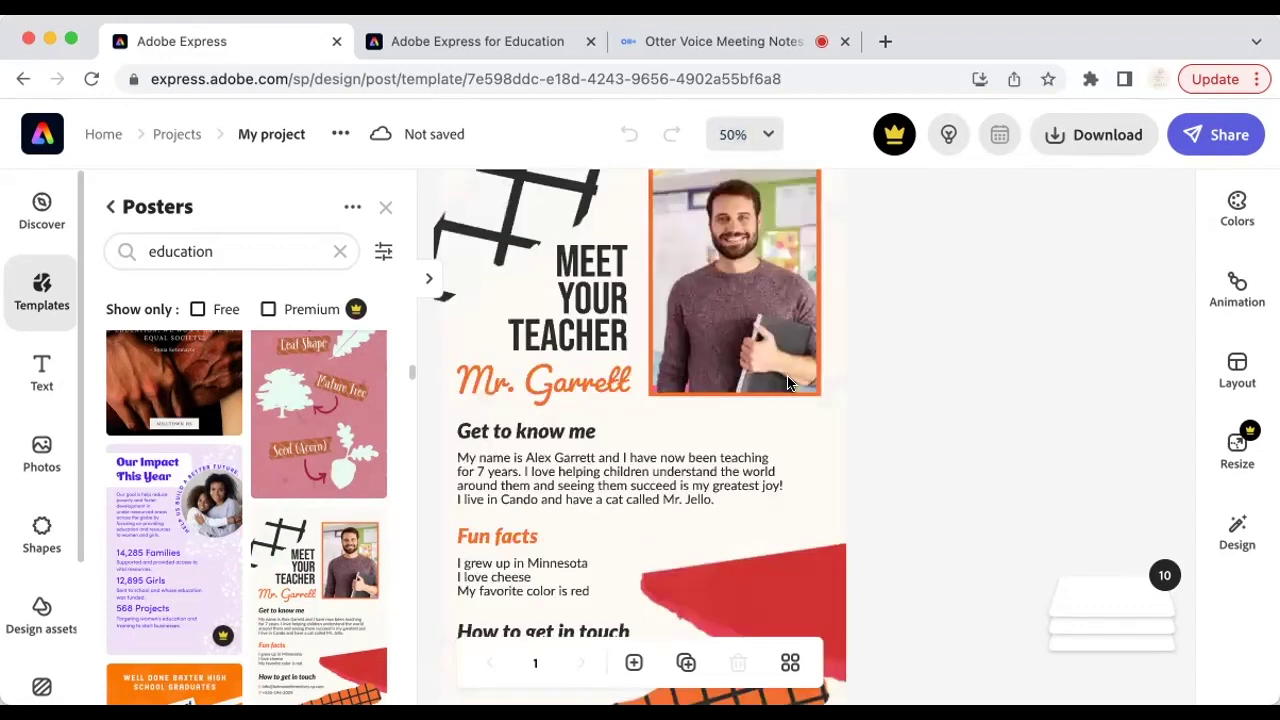
pyautogui.scroll(2, 561, 437)
pyautogui.scroll(-4, 561, 437)
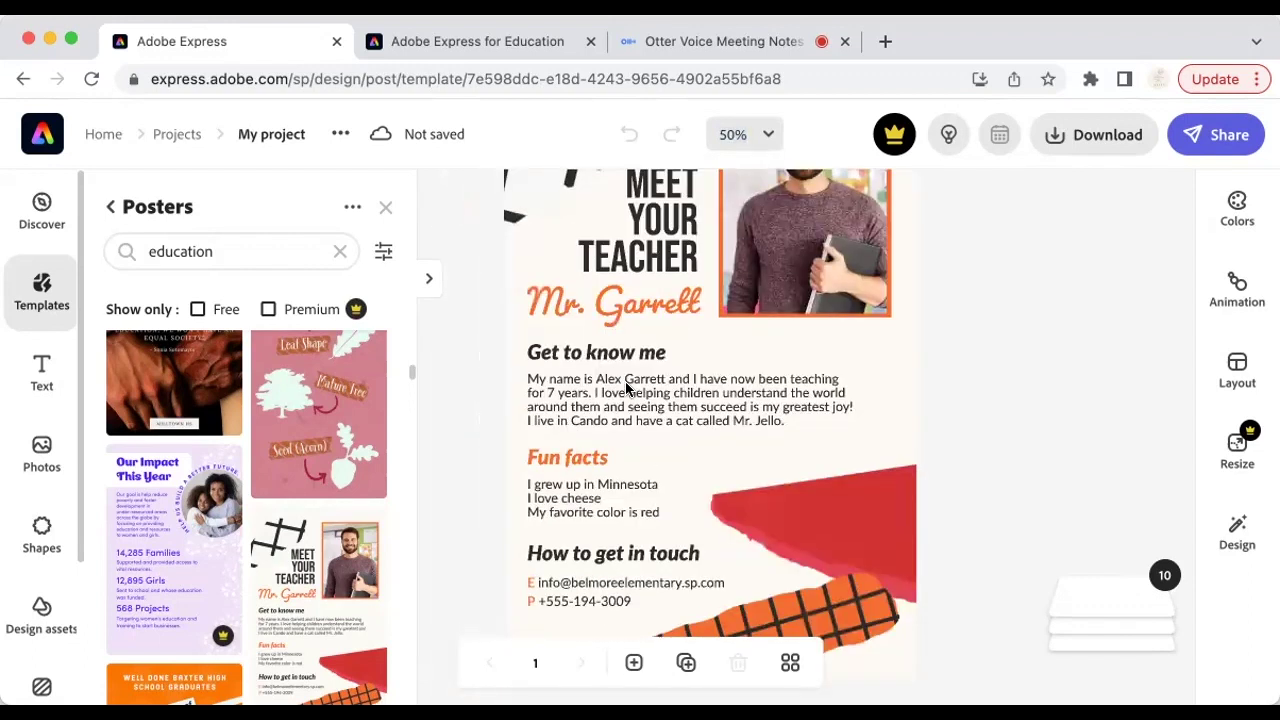
pyautogui.scroll(3, 636, 374)
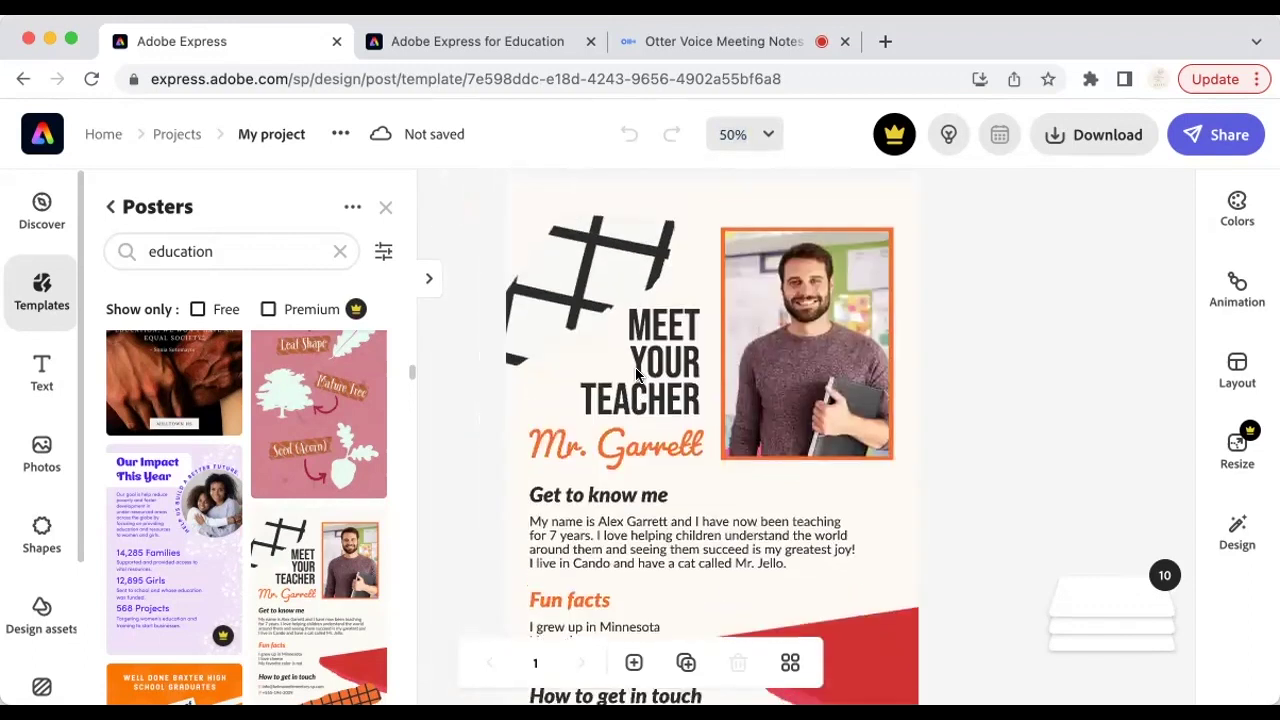
# Step: Replace the template teacher's name in the heading with the new teacher's name
pyautogui.click(642, 450)
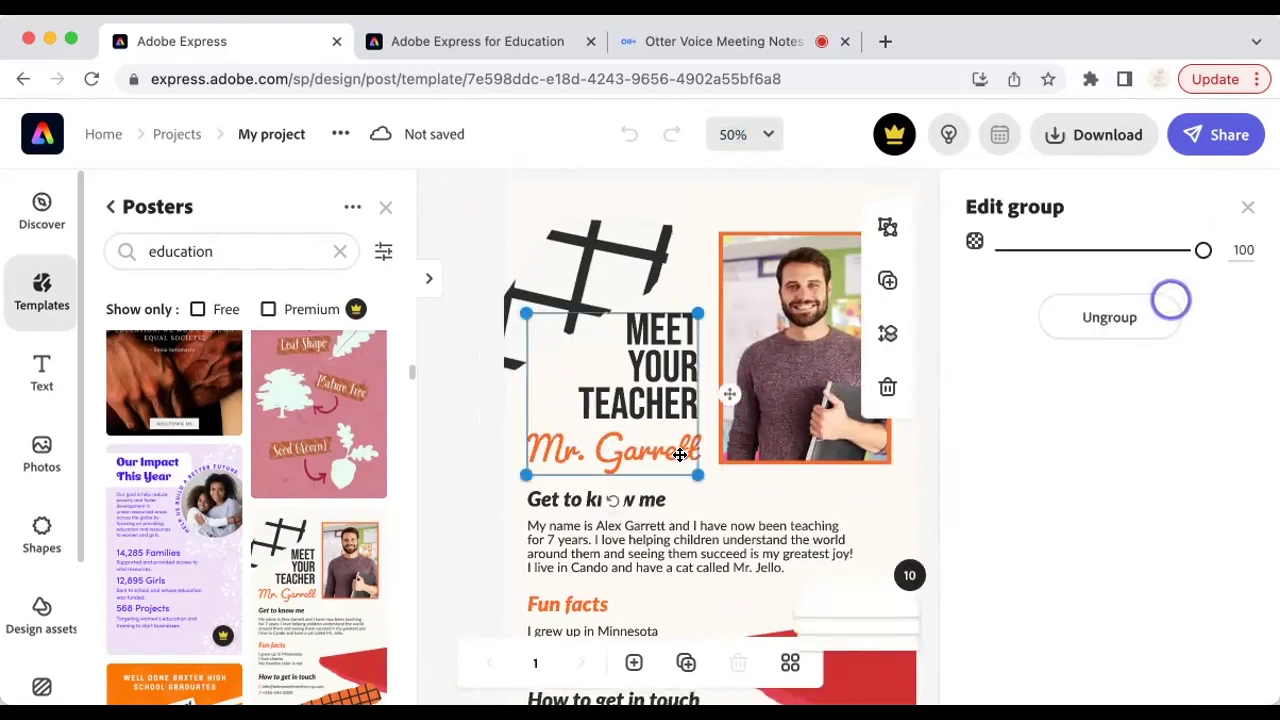
pyautogui.doubleClick(645, 450)
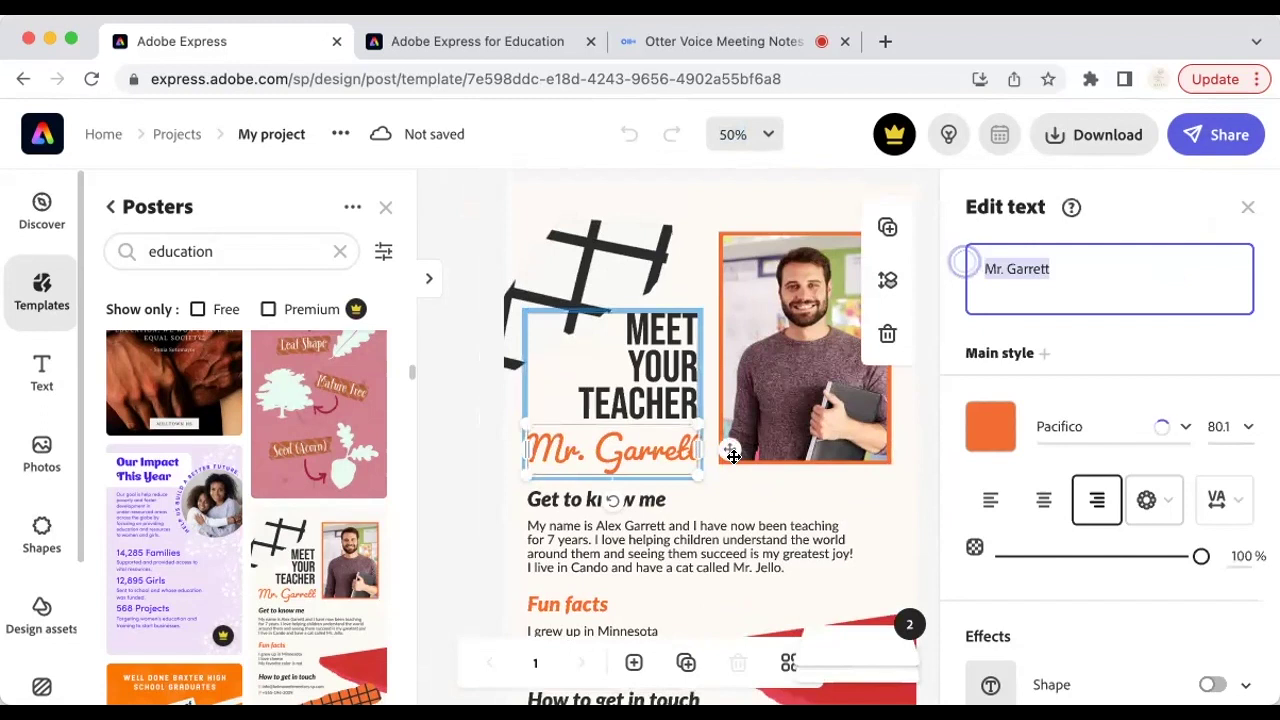
pyautogui.doubleClick(1034, 268)
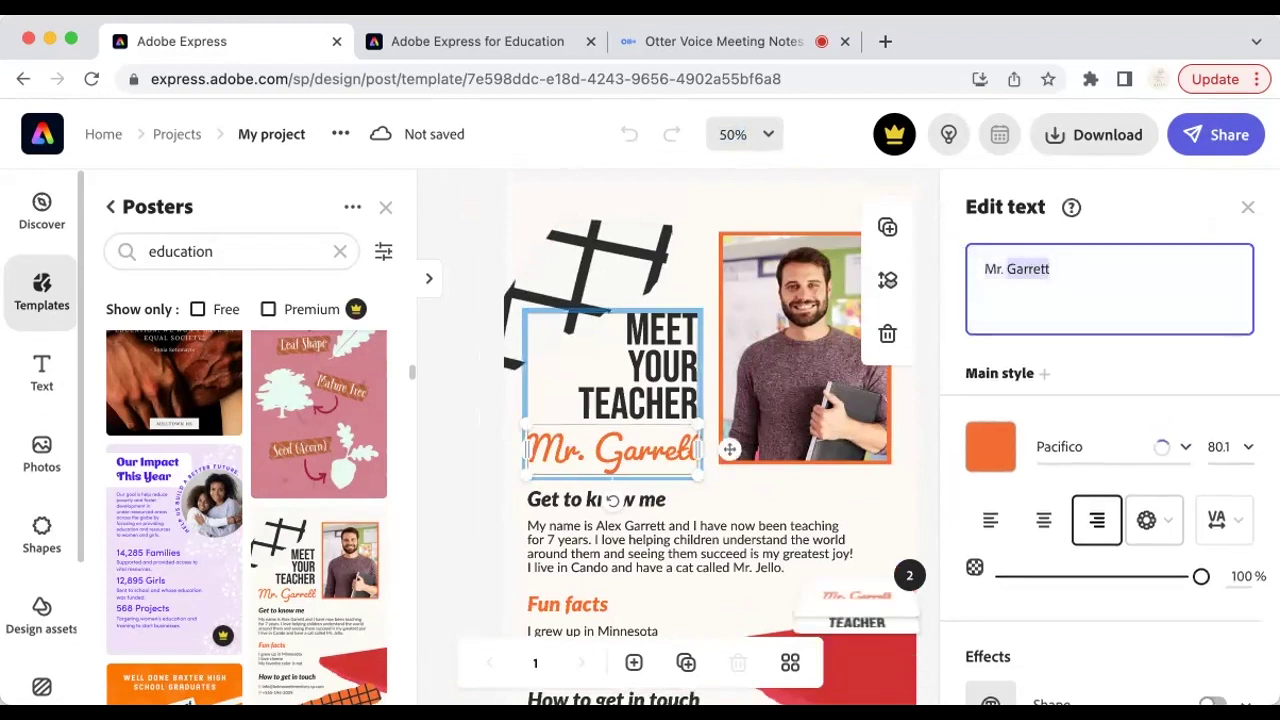
pyautogui.press('BackSpace')
pyautogui.press('BackSpace')
pyautogui.press('BackSpace')
pyautogui.write('s. Wang')
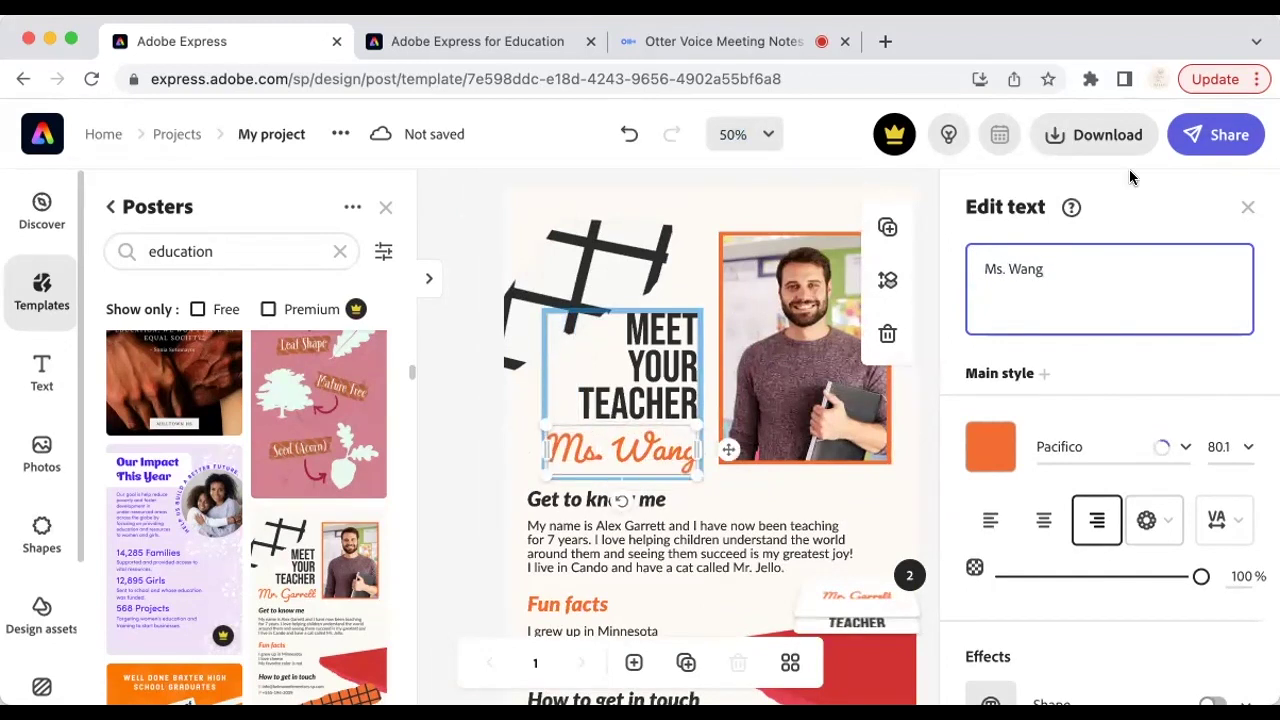
# Step: Recolour the name text from orange to bright pink #F731DC
pyautogui.click(983, 460)
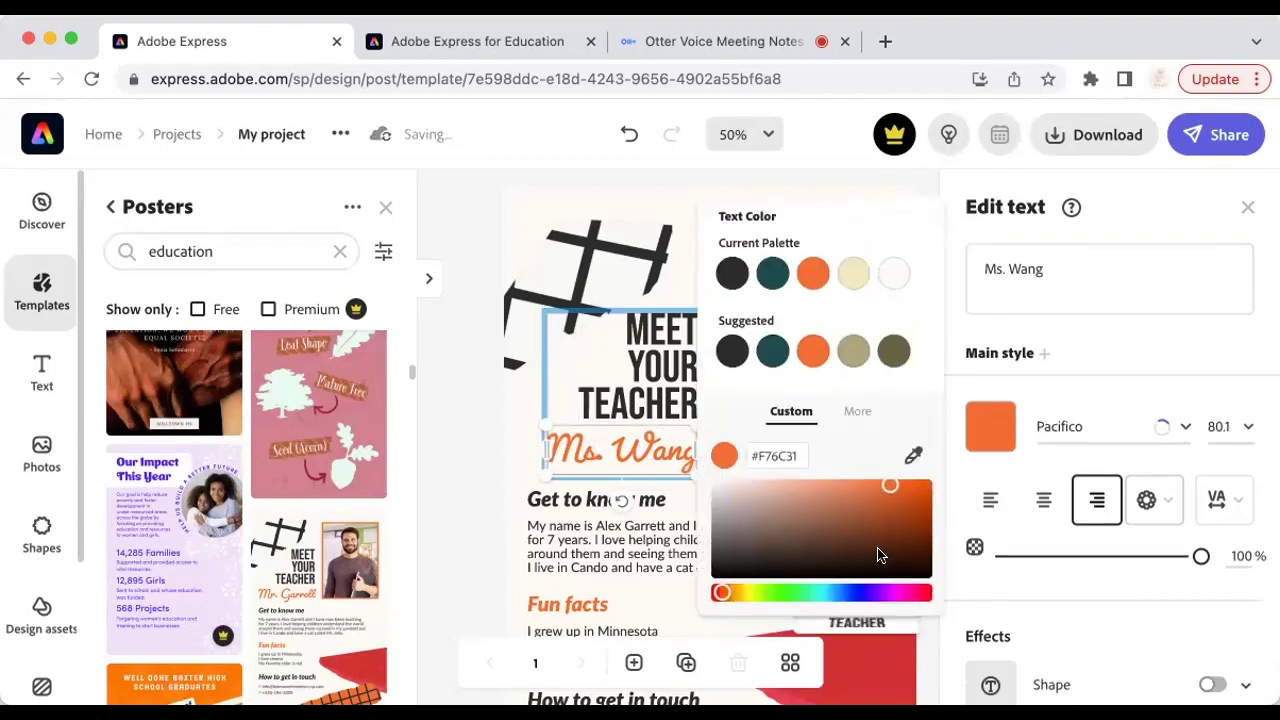
pyautogui.click(900, 592)
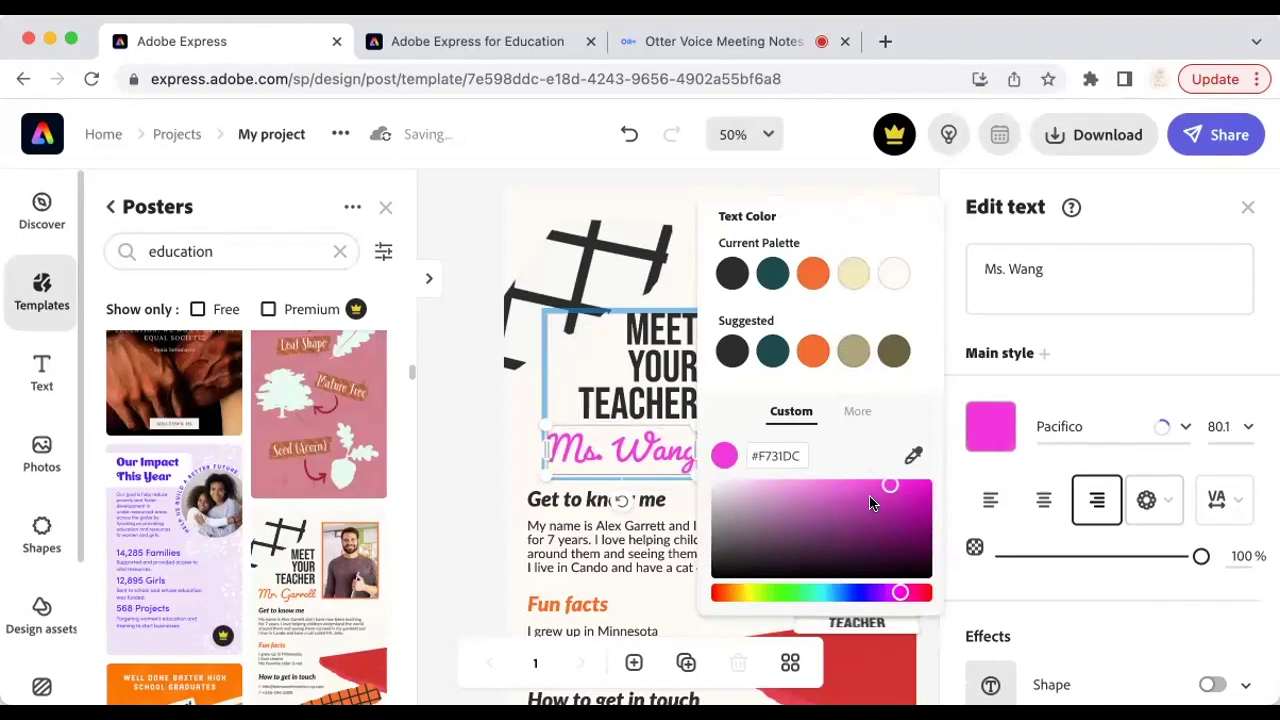
pyautogui.click(1247, 207)
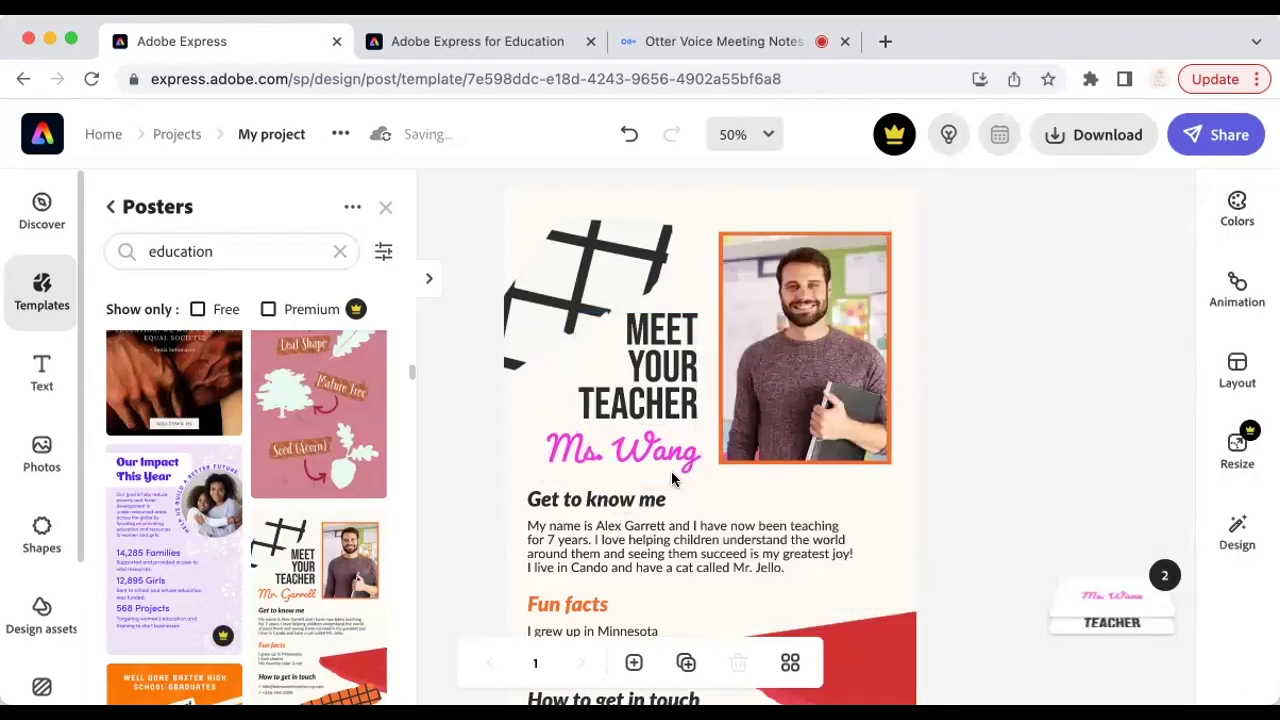
pyautogui.scroll(-2, 671, 471)
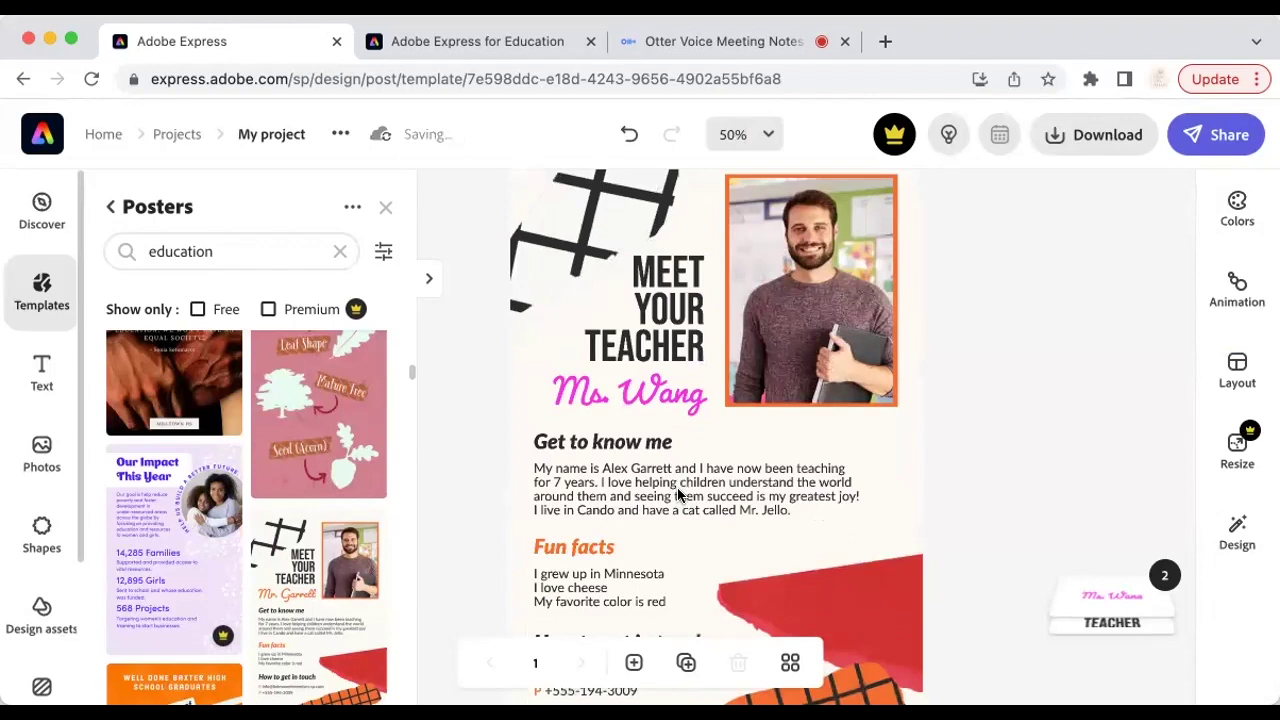
# Step: In the Get to know me bio, insert the teacher's full name and change 7 years to 2
pyautogui.click(740, 510)
pyautogui.click(1060, 285)
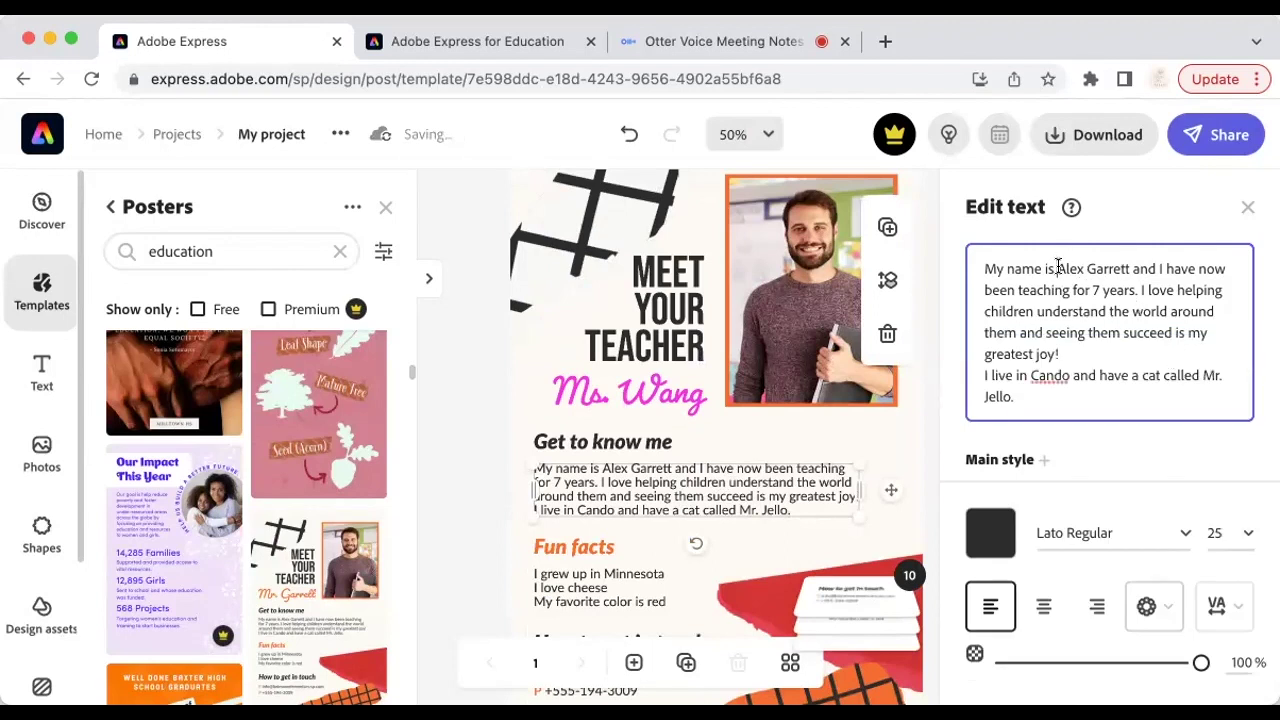
pyautogui.moveTo(1059, 268); pyautogui.dragTo(1128, 268)
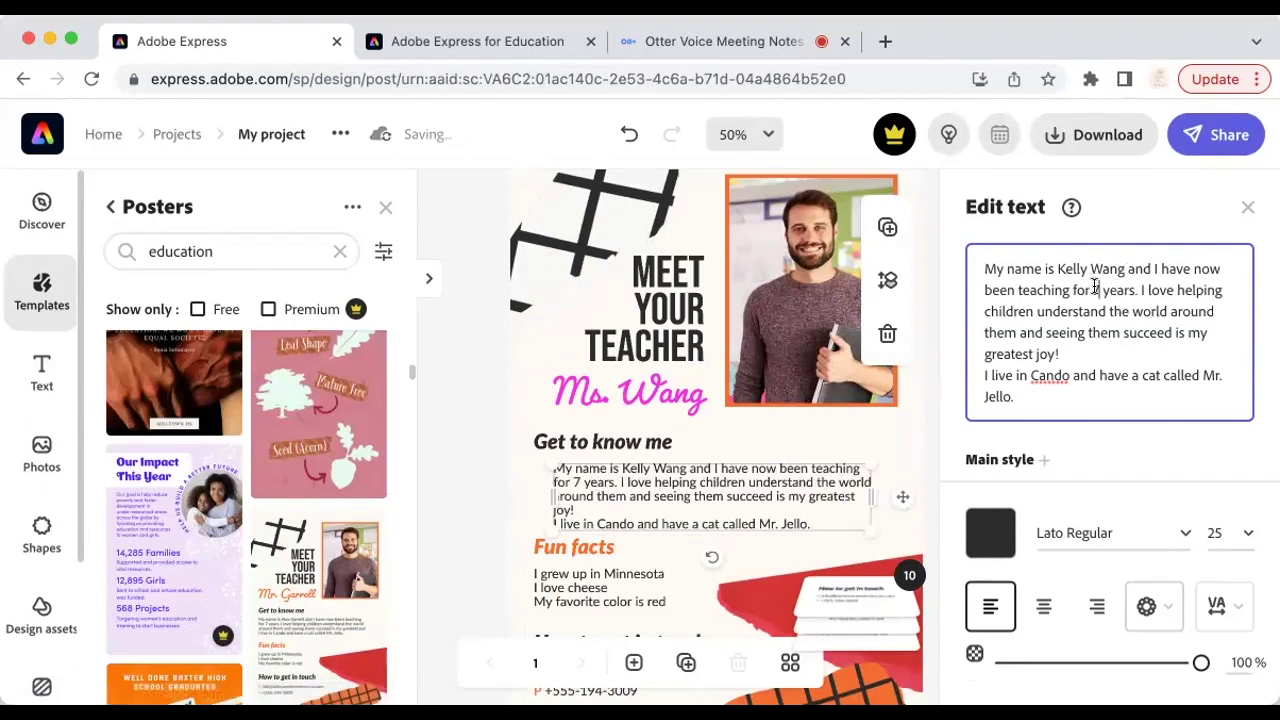
pyautogui.write('2')
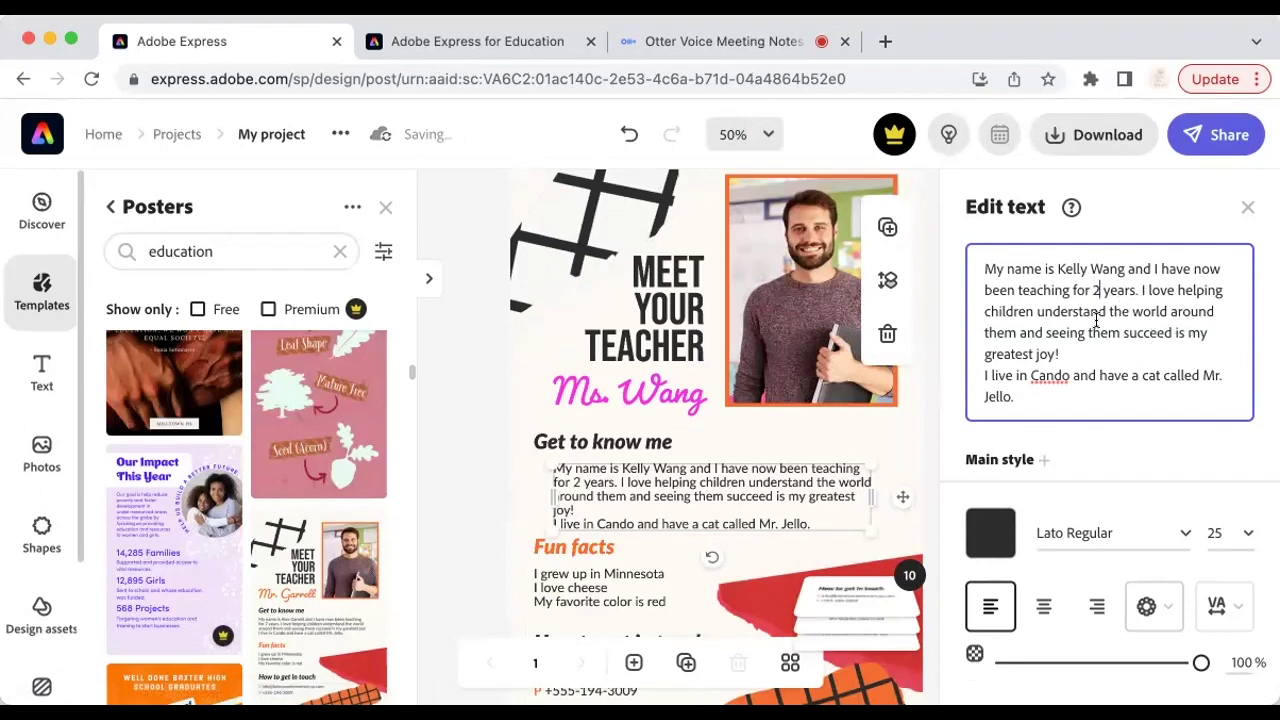
# Step: Replace Cando with London, Ontario and delete the sentence about the cat
pyautogui.doubleClick(1048, 374)
pyautogui.write('London')
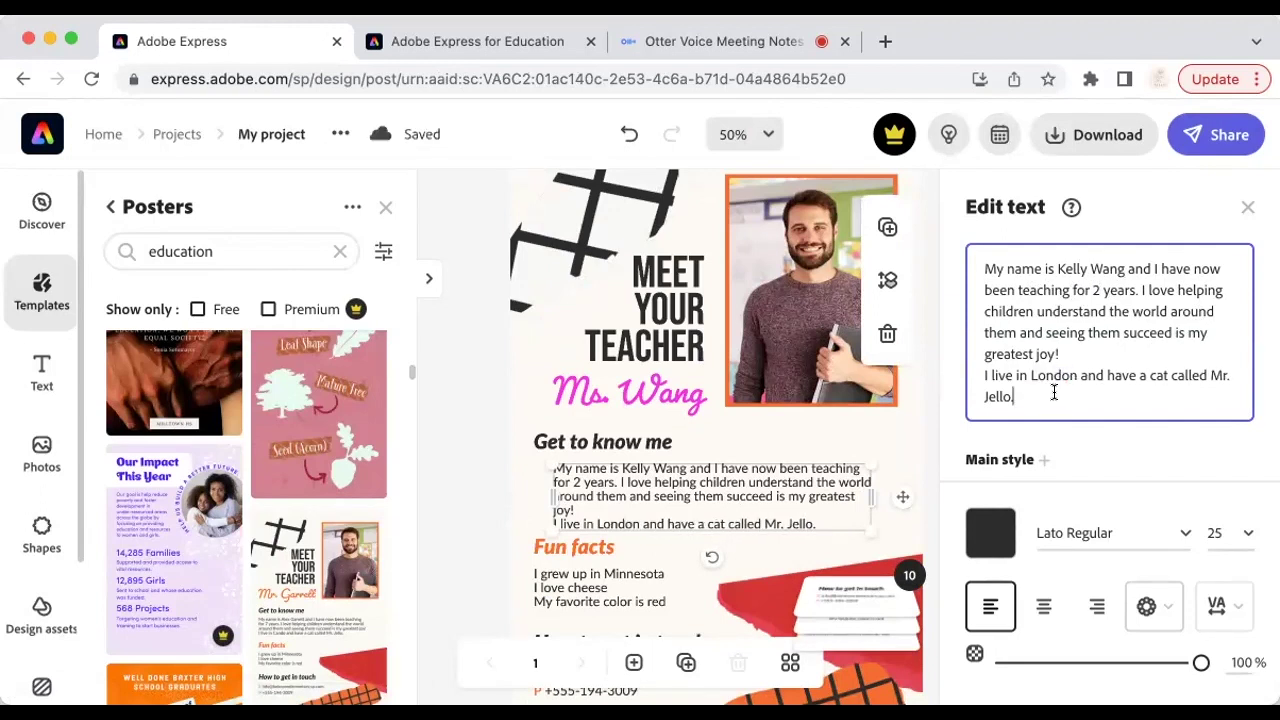
pyautogui.write(', Ont')
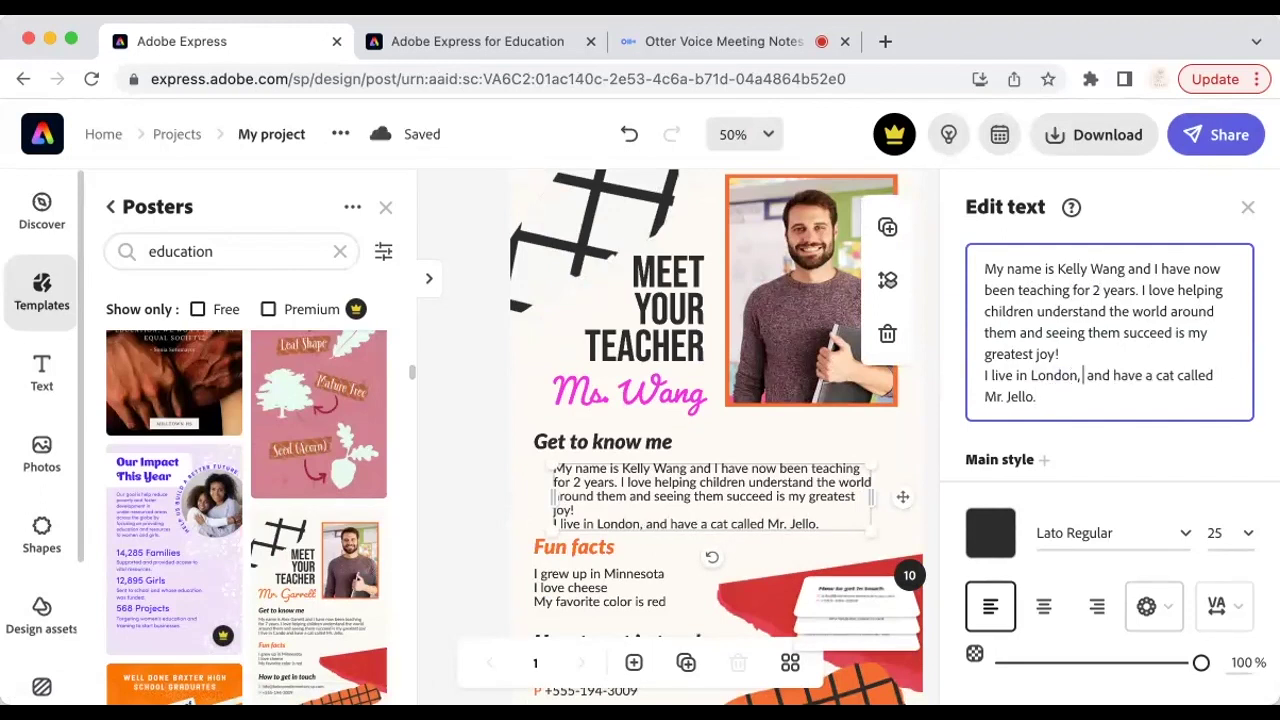
pyautogui.write('ario')
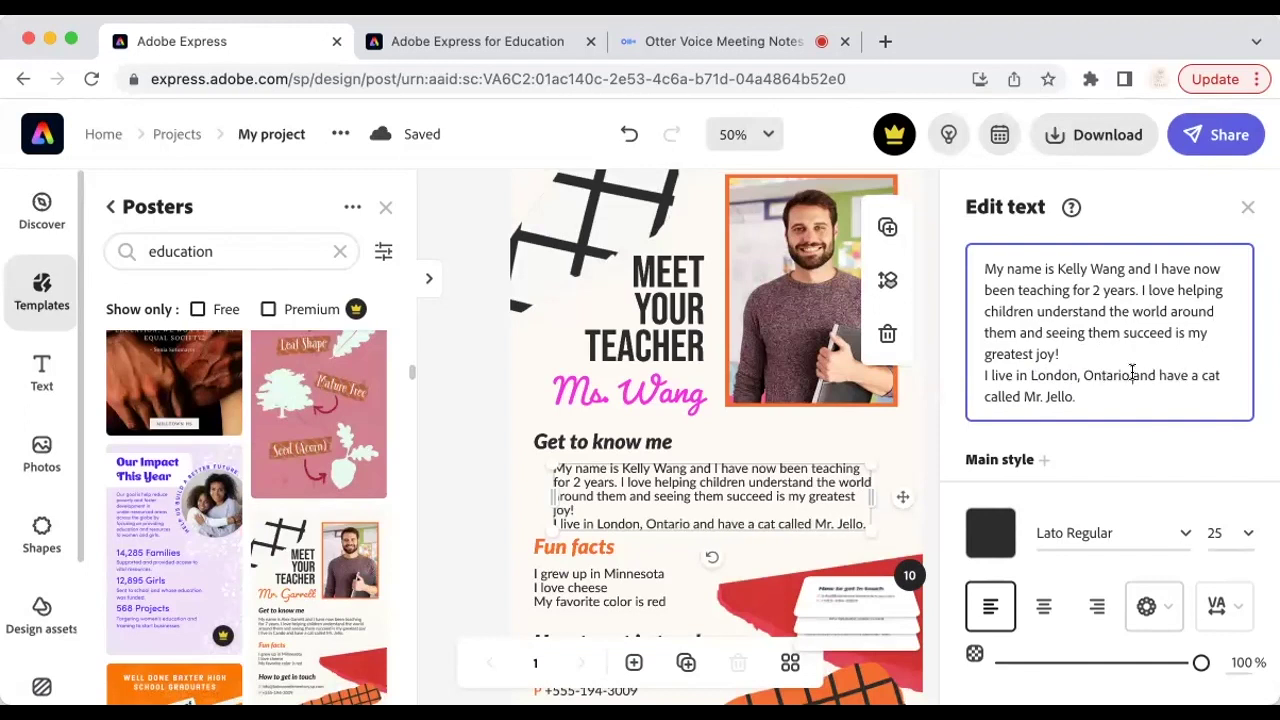
pyautogui.moveTo(1132, 372); pyautogui.dragTo(1160, 391)
pyautogui.press('BackSpace')
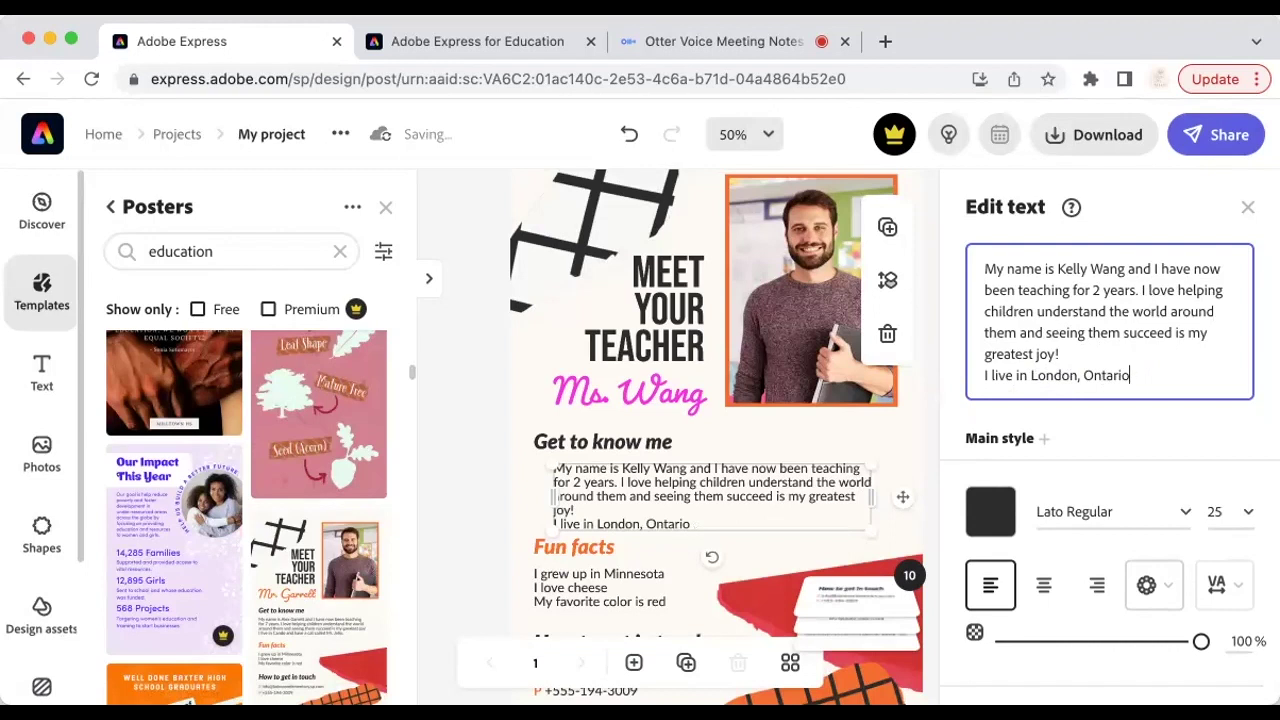
pyautogui.click(1248, 210)
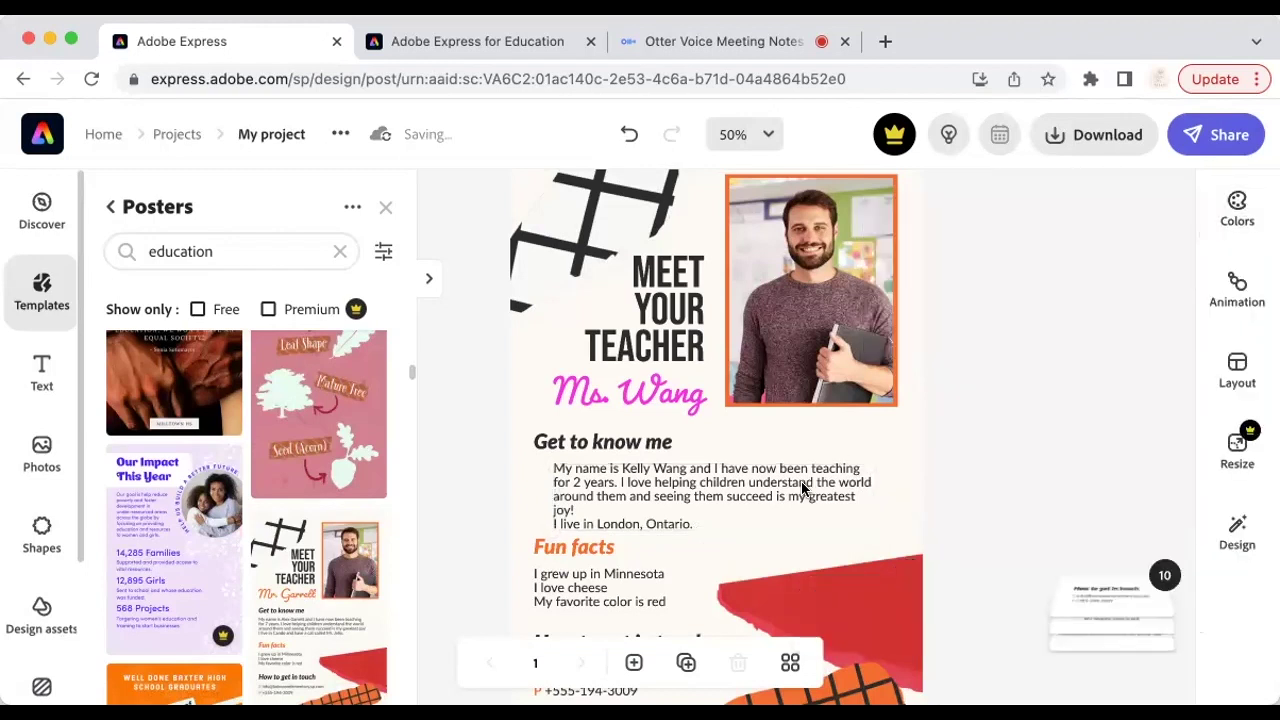
# Step: Set the Get to know me paragraph font to Source Serif 4 Caption
pyautogui.scroll(-3, 841, 517)
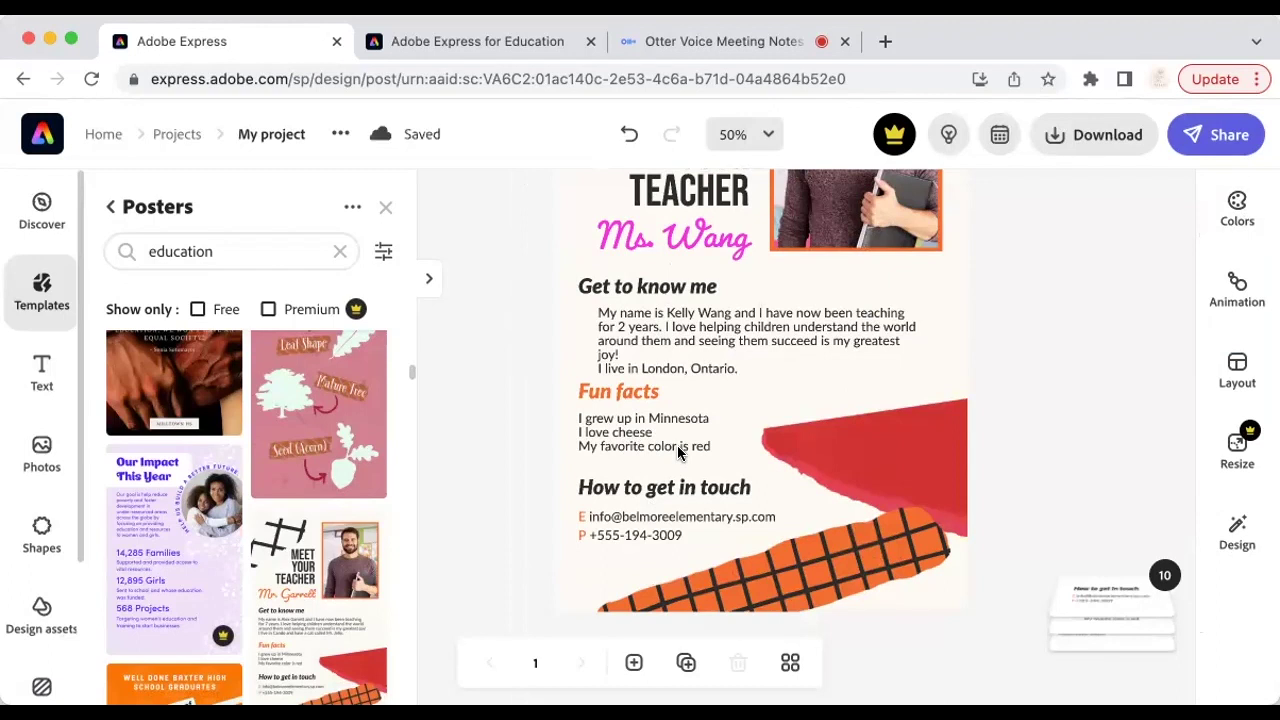
pyautogui.click(641, 334)
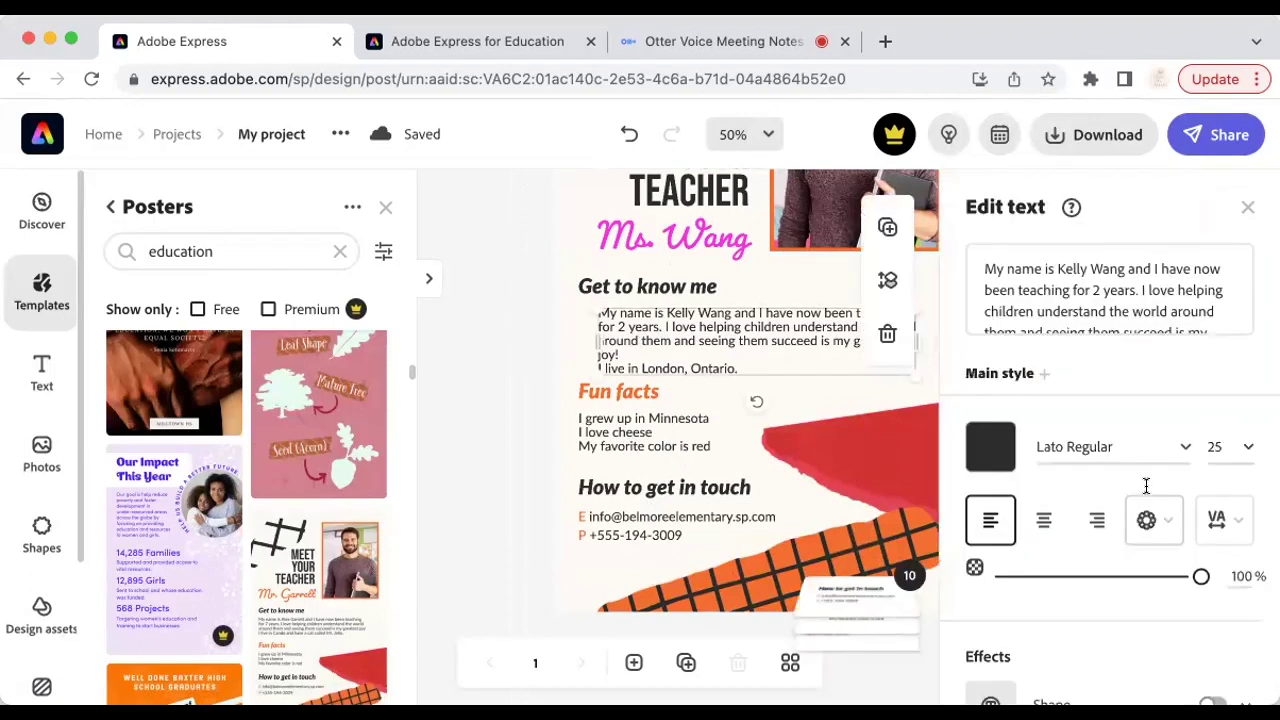
pyautogui.click(1186, 449)
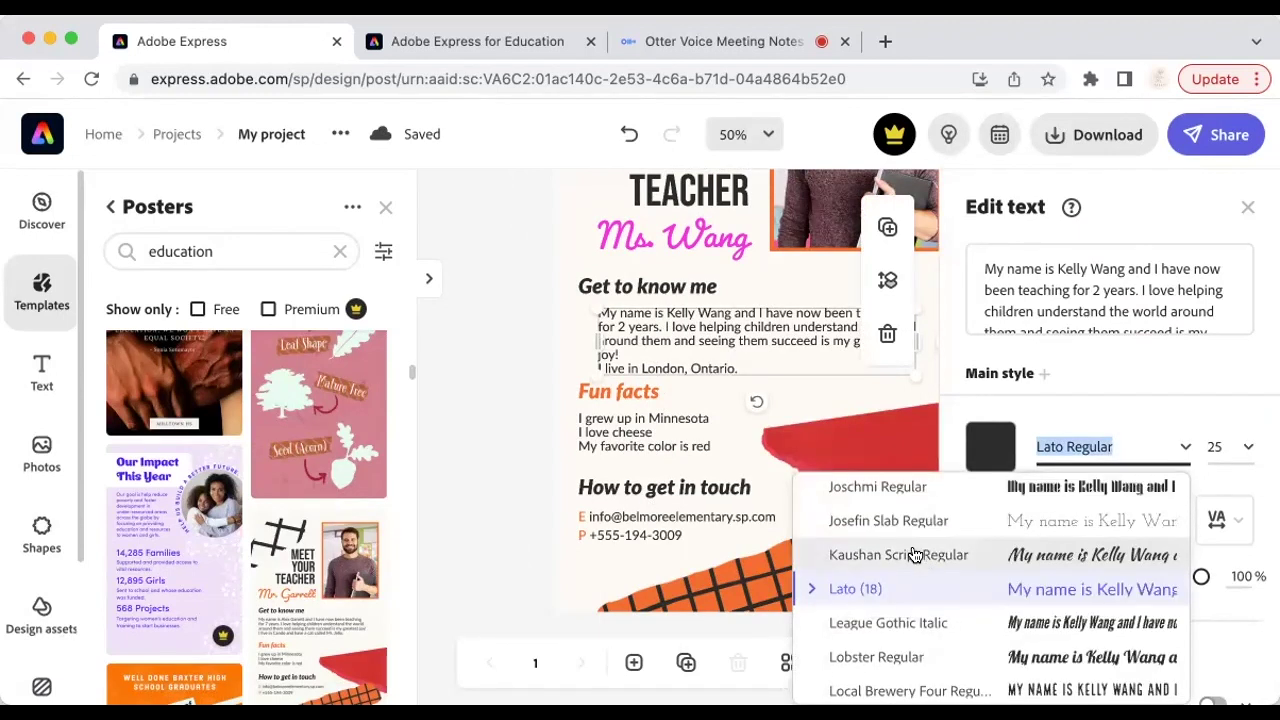
pyautogui.scroll(-2, 1022, 650)
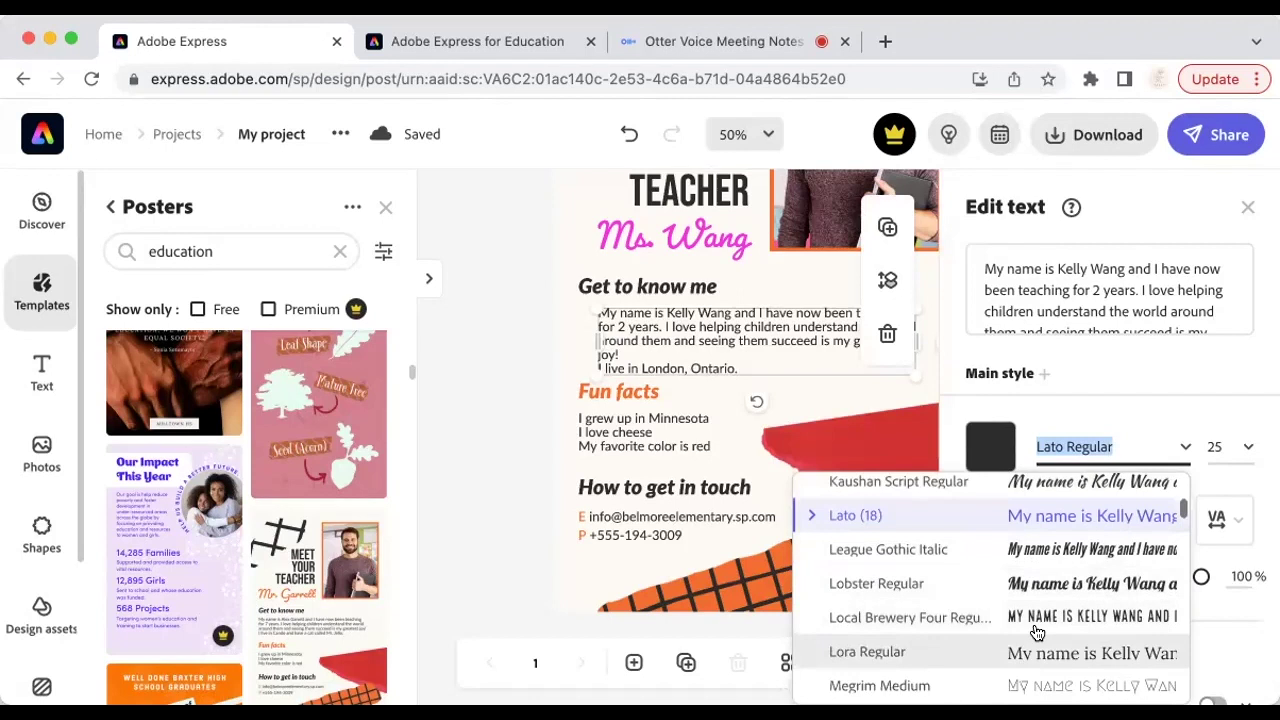
pyautogui.scroll(-4, 1060, 600)
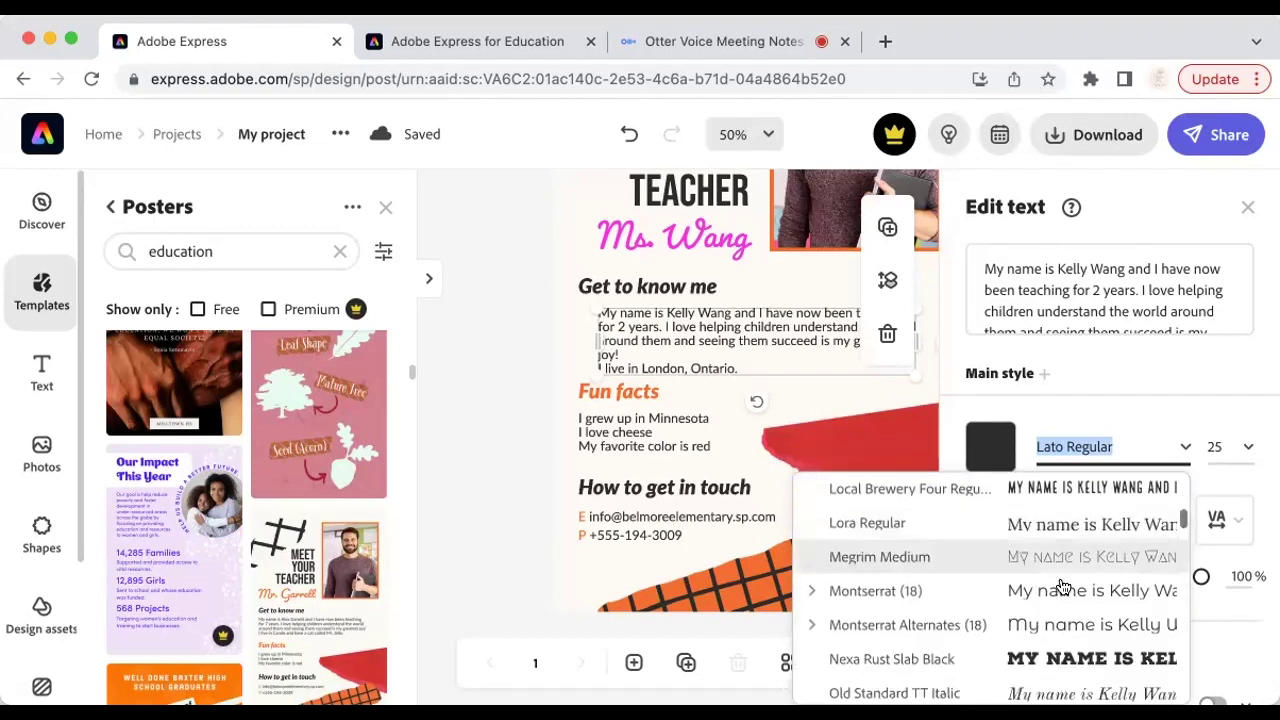
pyautogui.scroll(-7, 1065, 615)
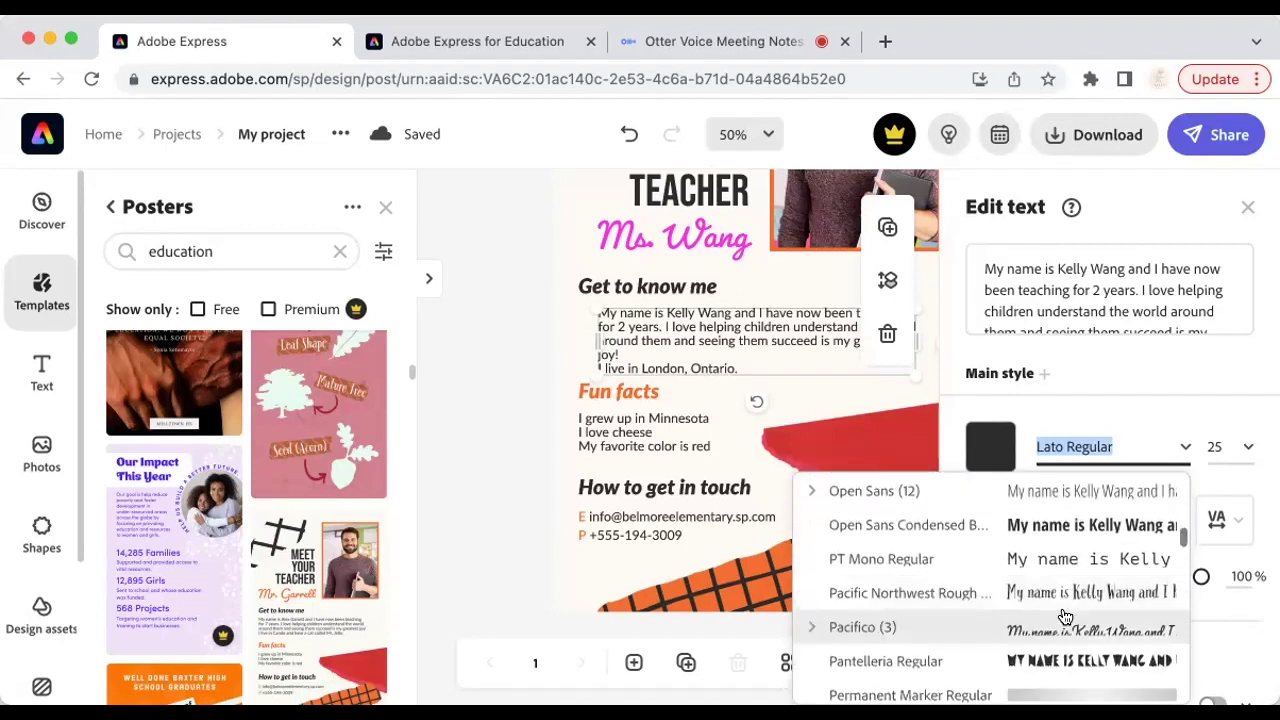
pyautogui.scroll(-4, 1062, 620)
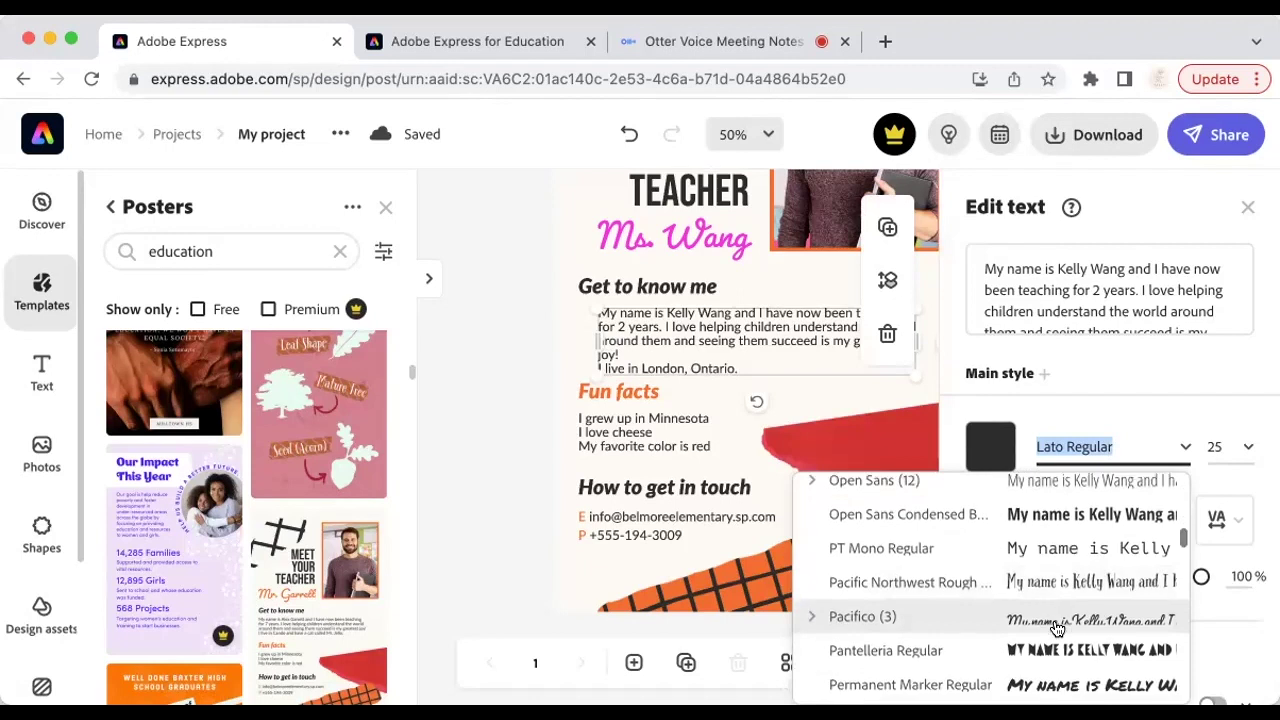
pyautogui.scroll(-5, 1057, 625)
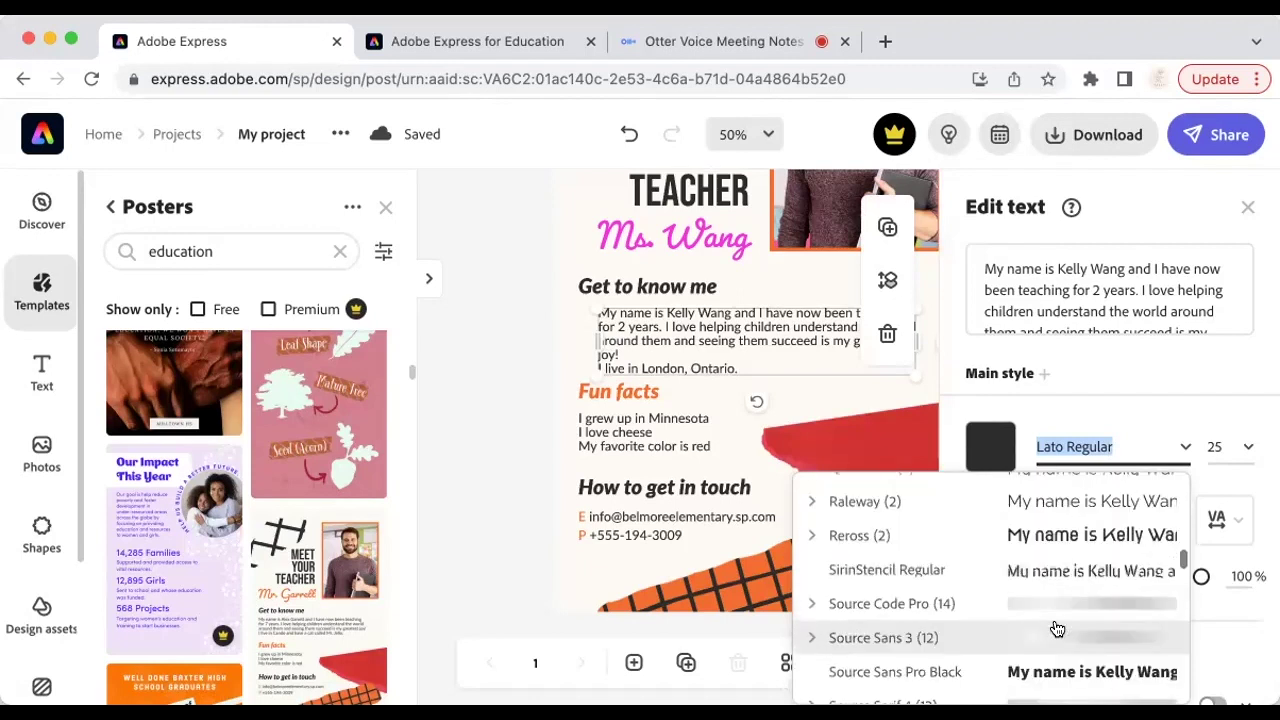
pyautogui.scroll(-3, 985, 590)
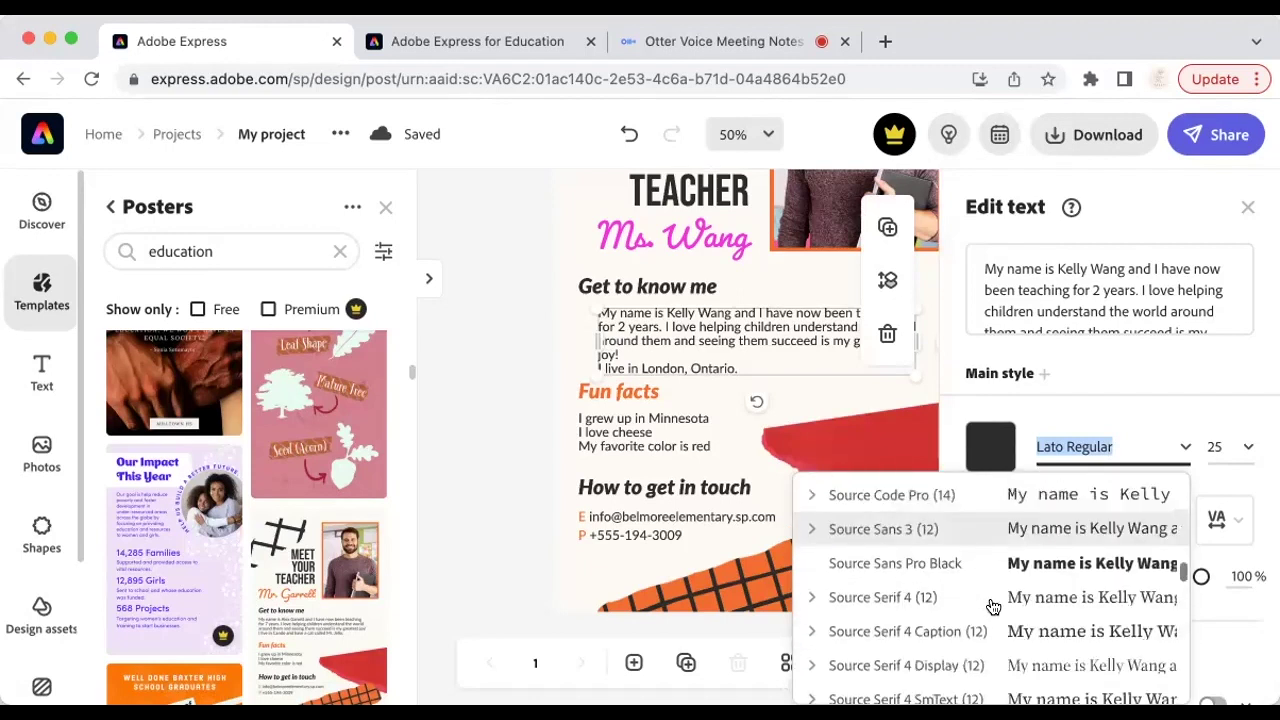
pyautogui.click(980, 632)
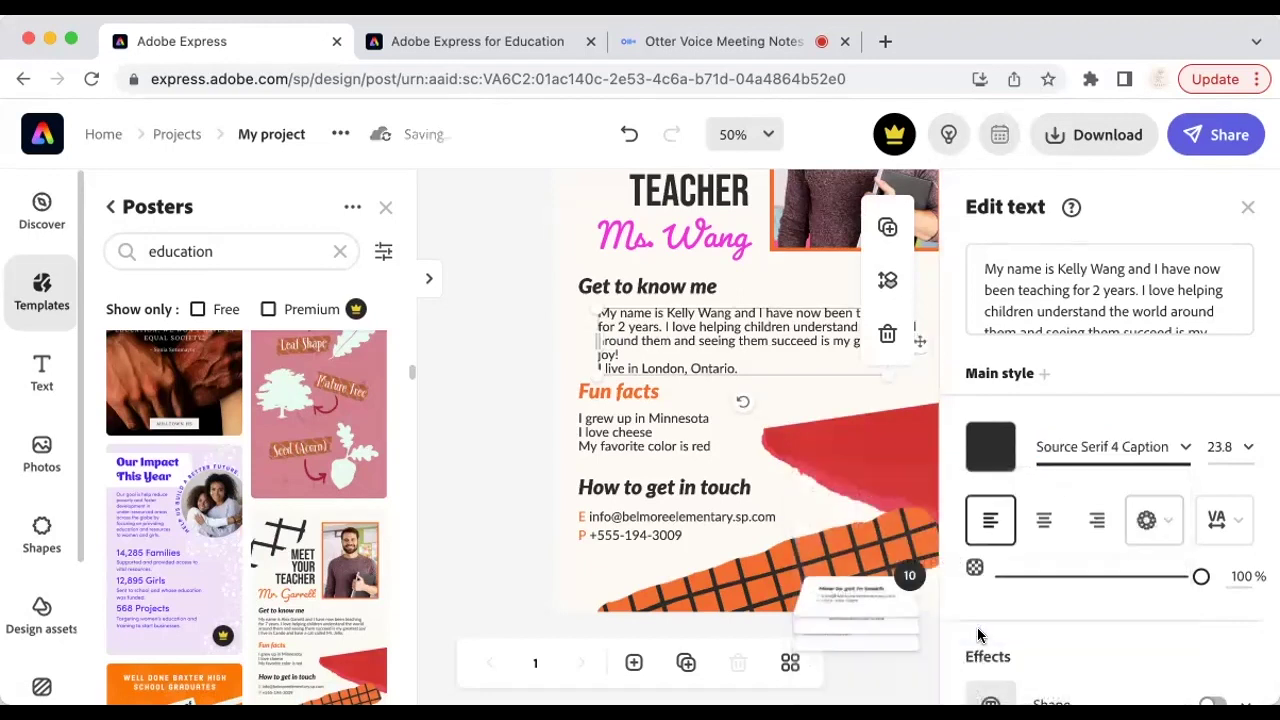
# Step: Set the paragraph's text size to 21 and widen its box from the left edge
pyautogui.click(1248, 452)
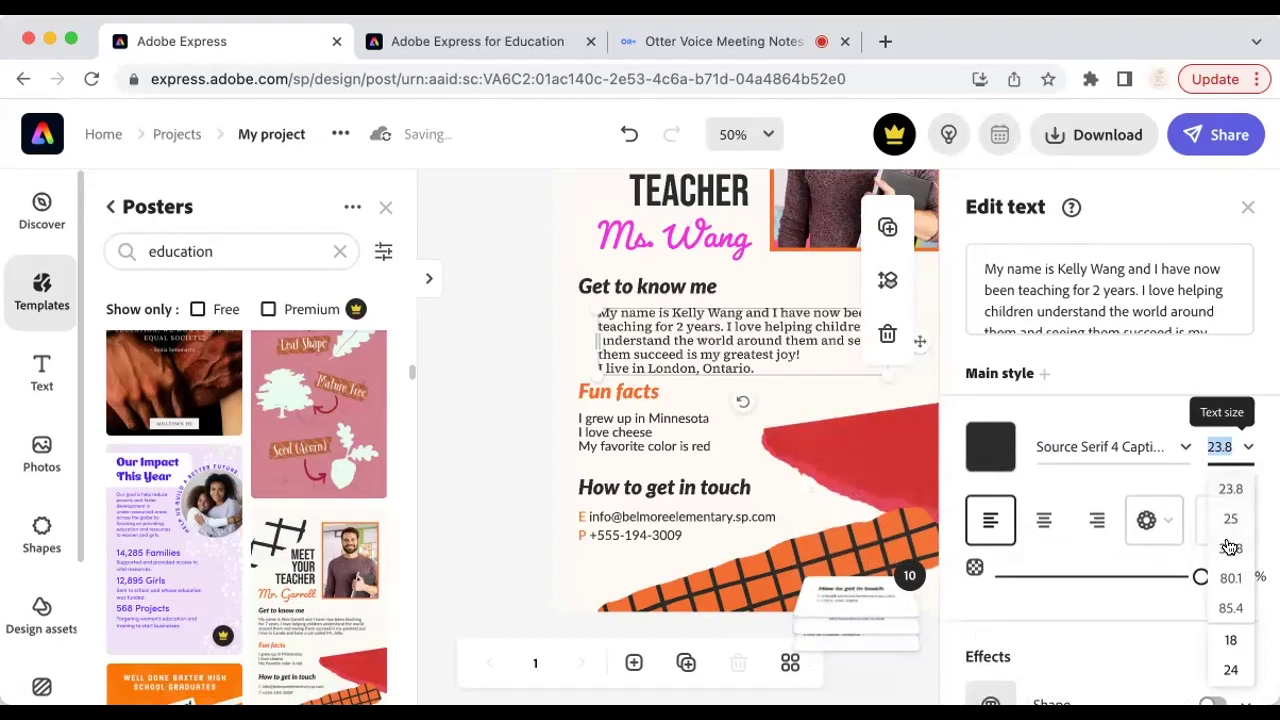
pyautogui.write('21')
pyautogui.press('Return')
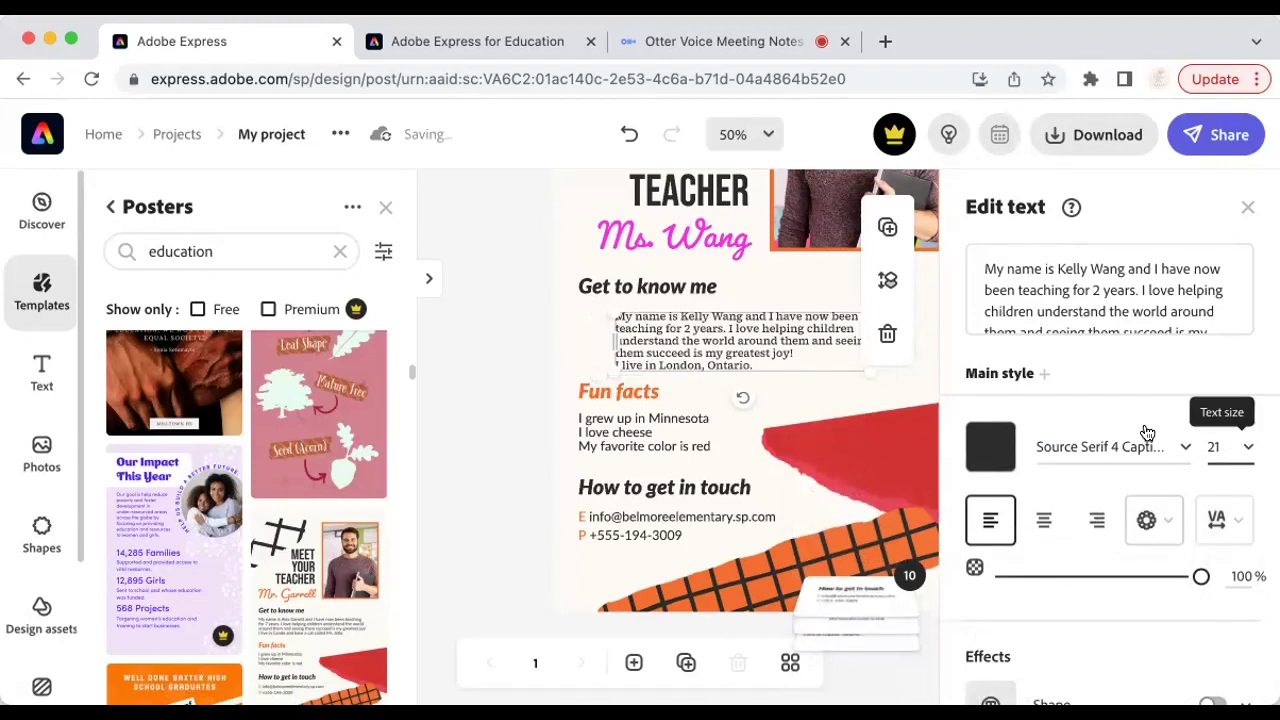
pyautogui.click(521, 347)
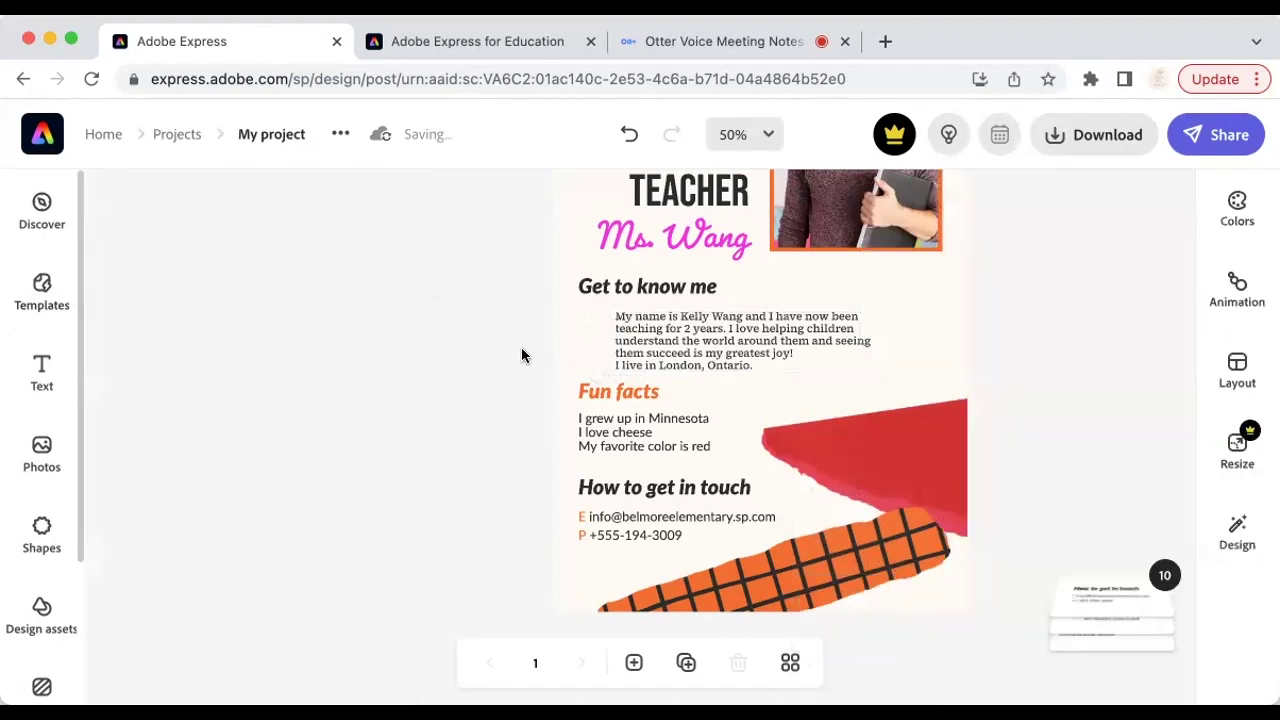
pyautogui.click(727, 343)
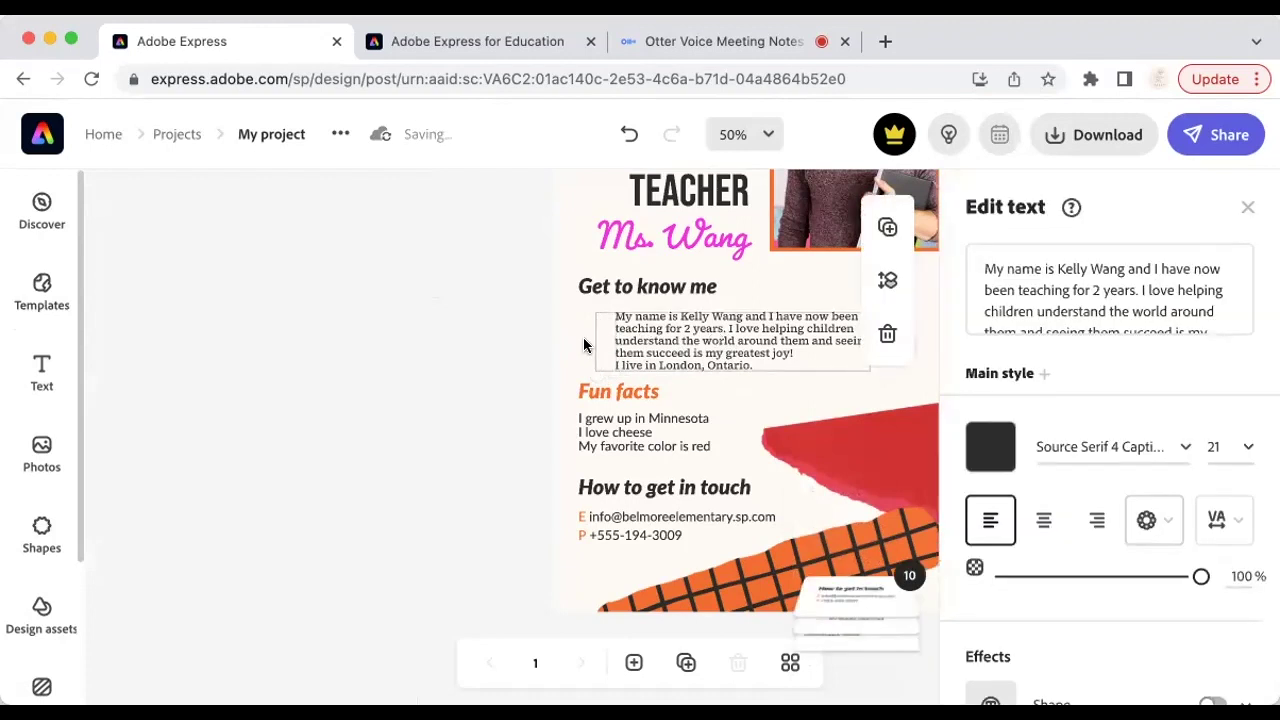
pyautogui.moveTo(581, 339)
pyautogui.mouseDown()
pyautogui.moveTo(599, 342)
pyautogui.moveTo(564, 336)
pyautogui.mouseUp()
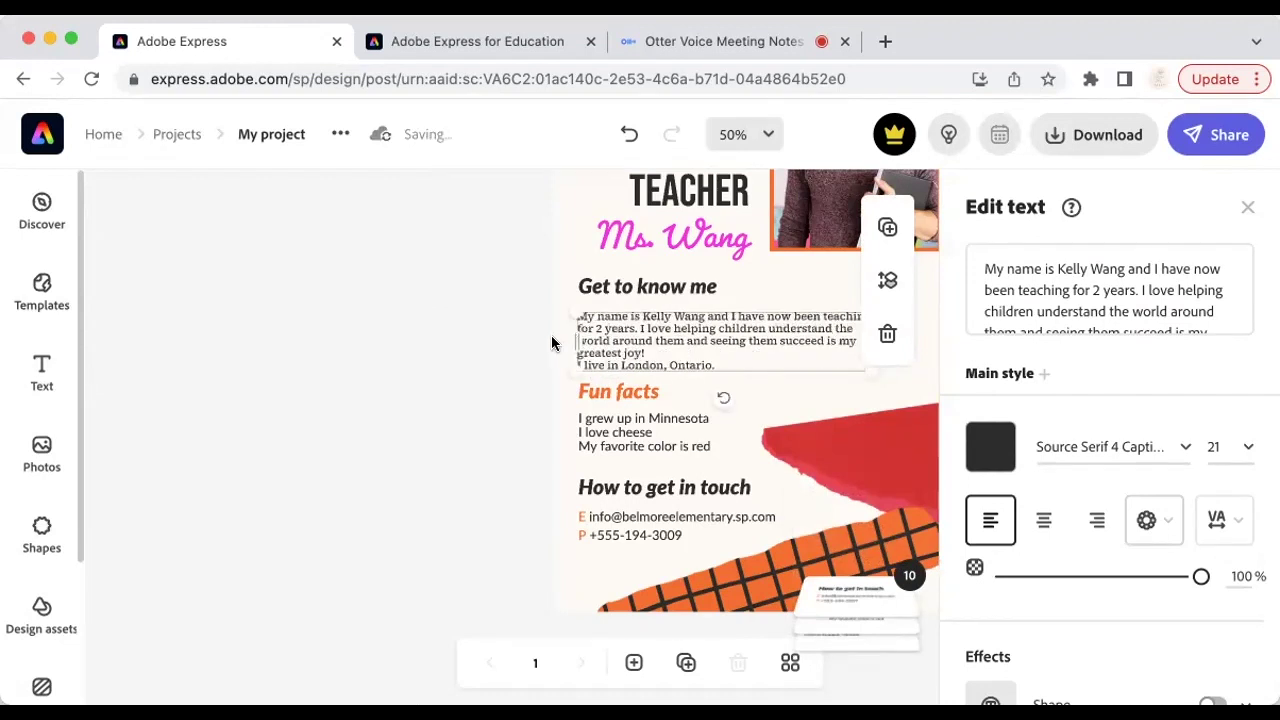
pyautogui.click(1247, 208)
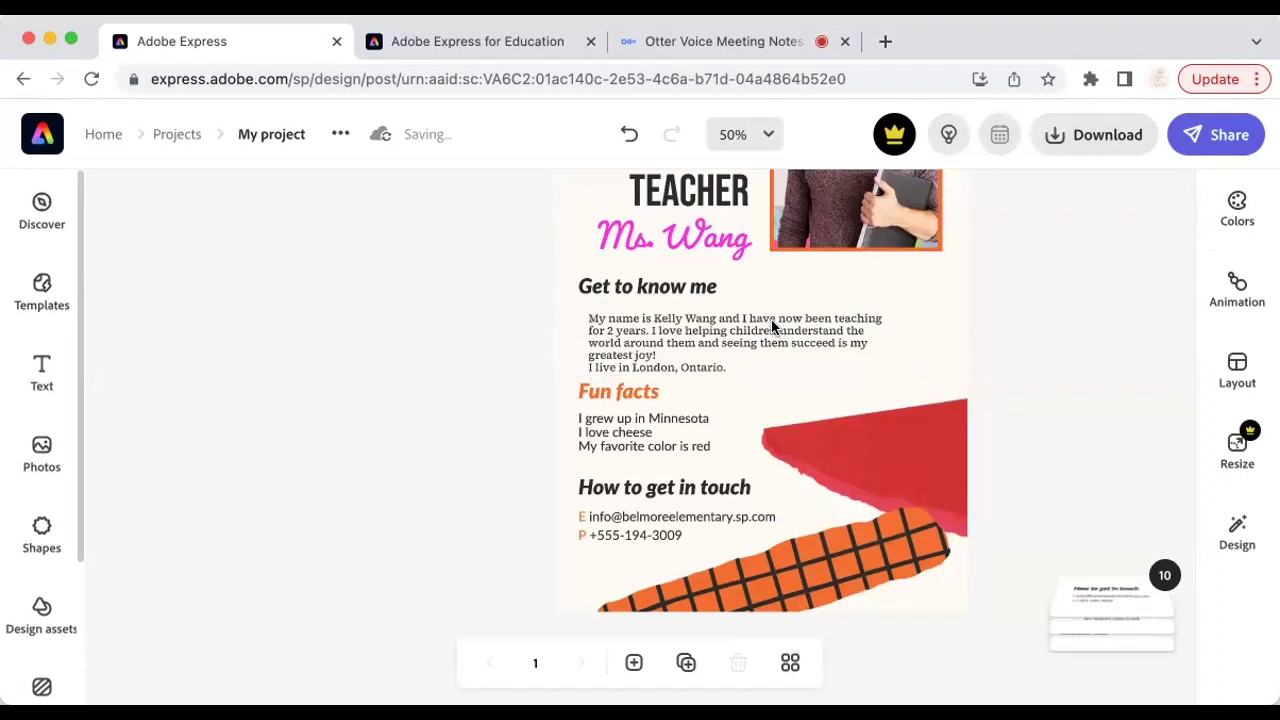
# Step: Change the Fun facts text: Minnesota to London, red to pink, favorite to favourite
pyautogui.click(637, 427)
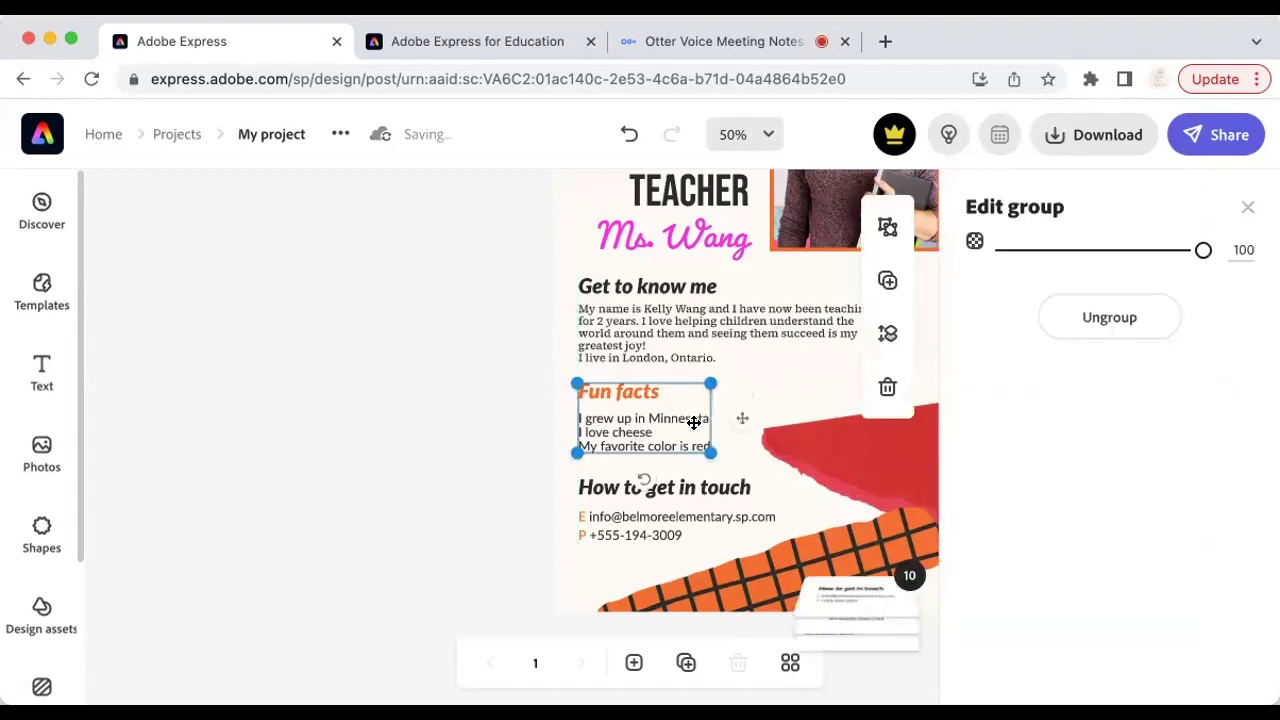
pyautogui.doubleClick(616, 428)
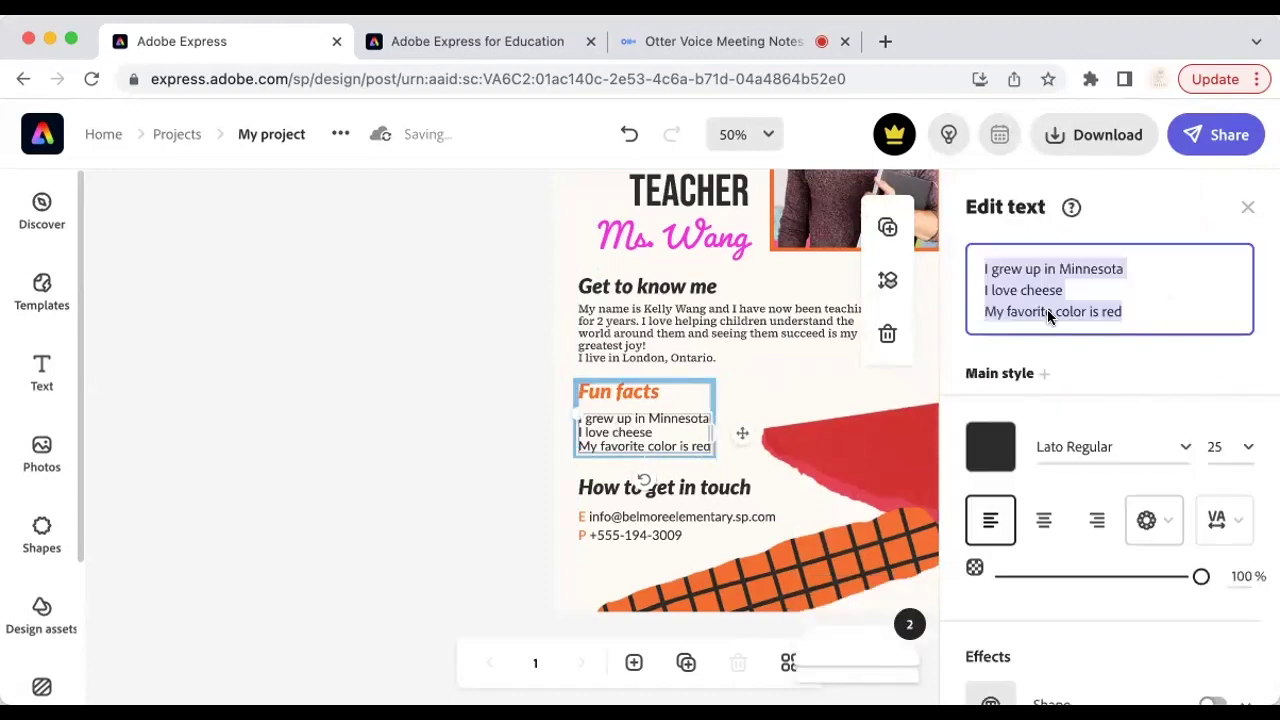
pyautogui.doubleClick(1076, 268)
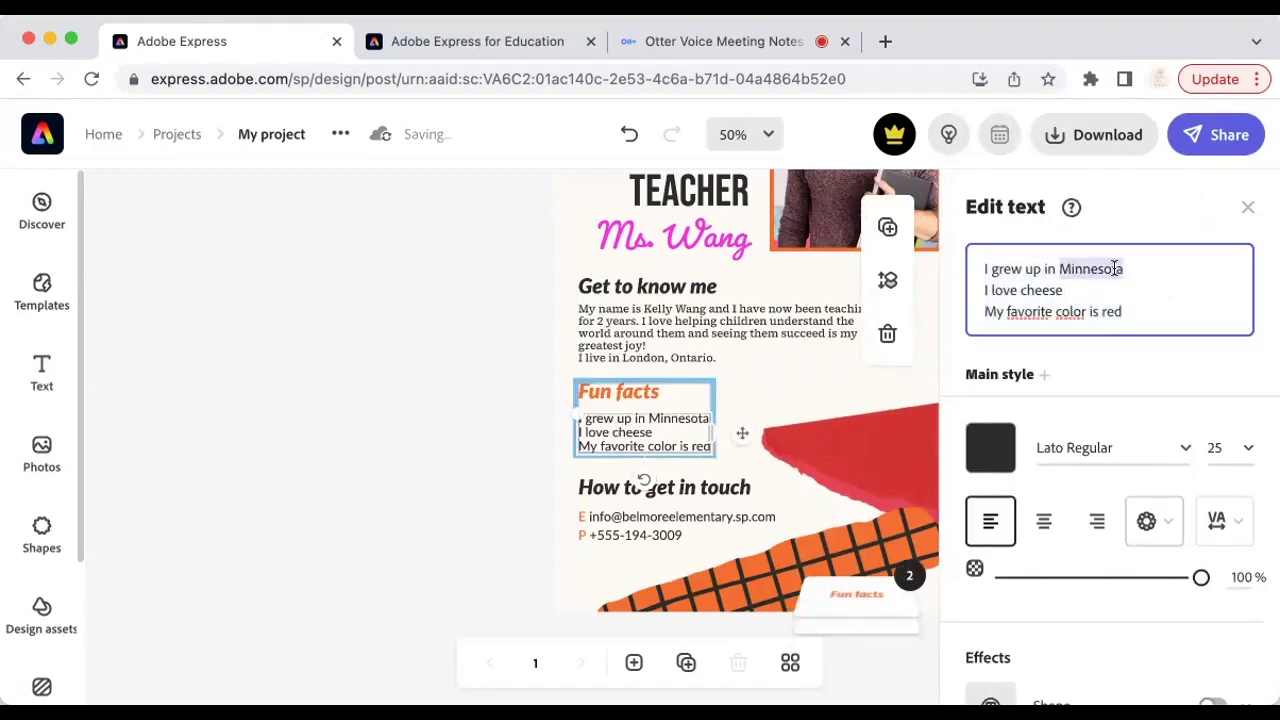
pyautogui.write('London')
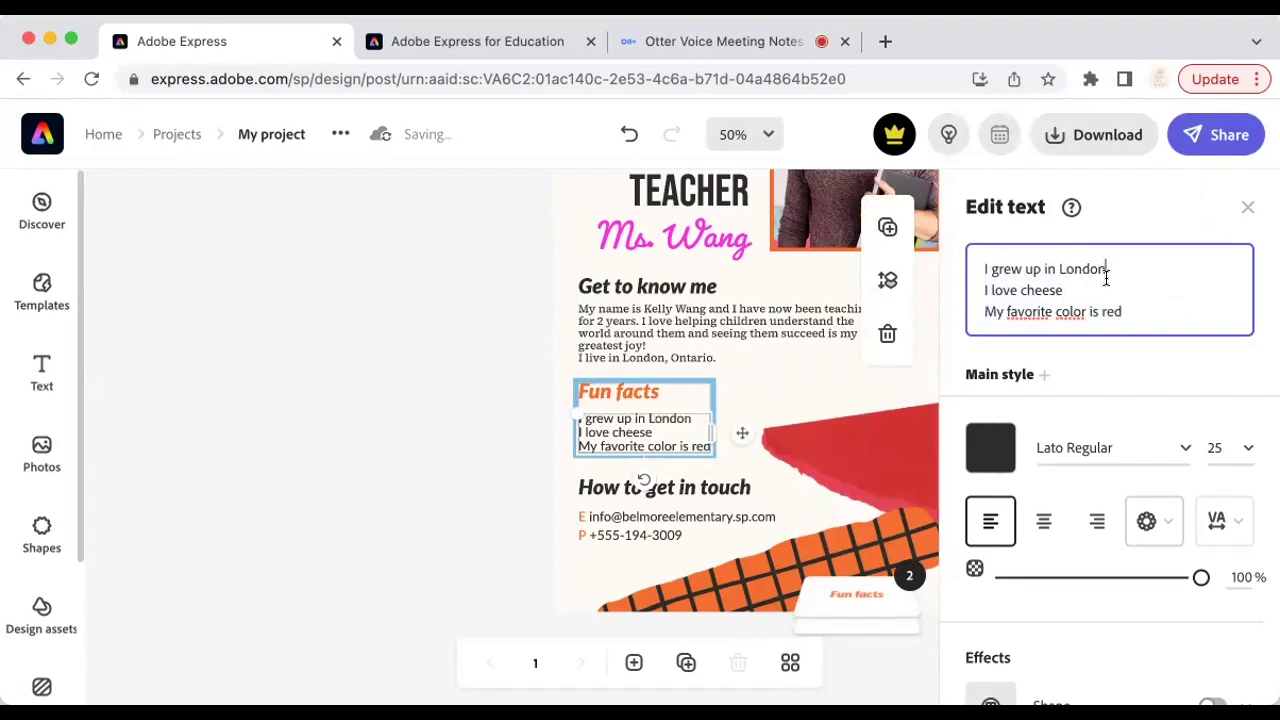
pyautogui.doubleClick(1110, 308)
pyautogui.write('pink')
pyautogui.click(1036, 308)
pyautogui.write('u')
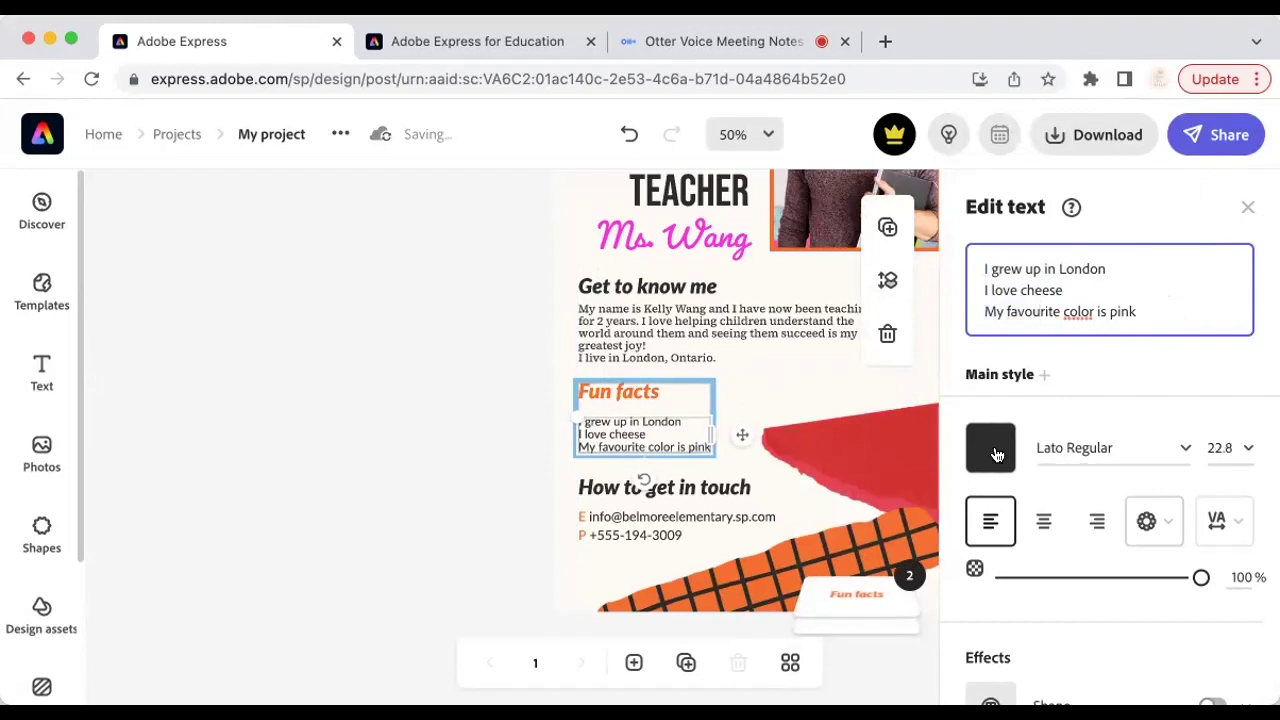
# Step: Recolour the Fun facts text orange #FD872D
pyautogui.click(992, 450)
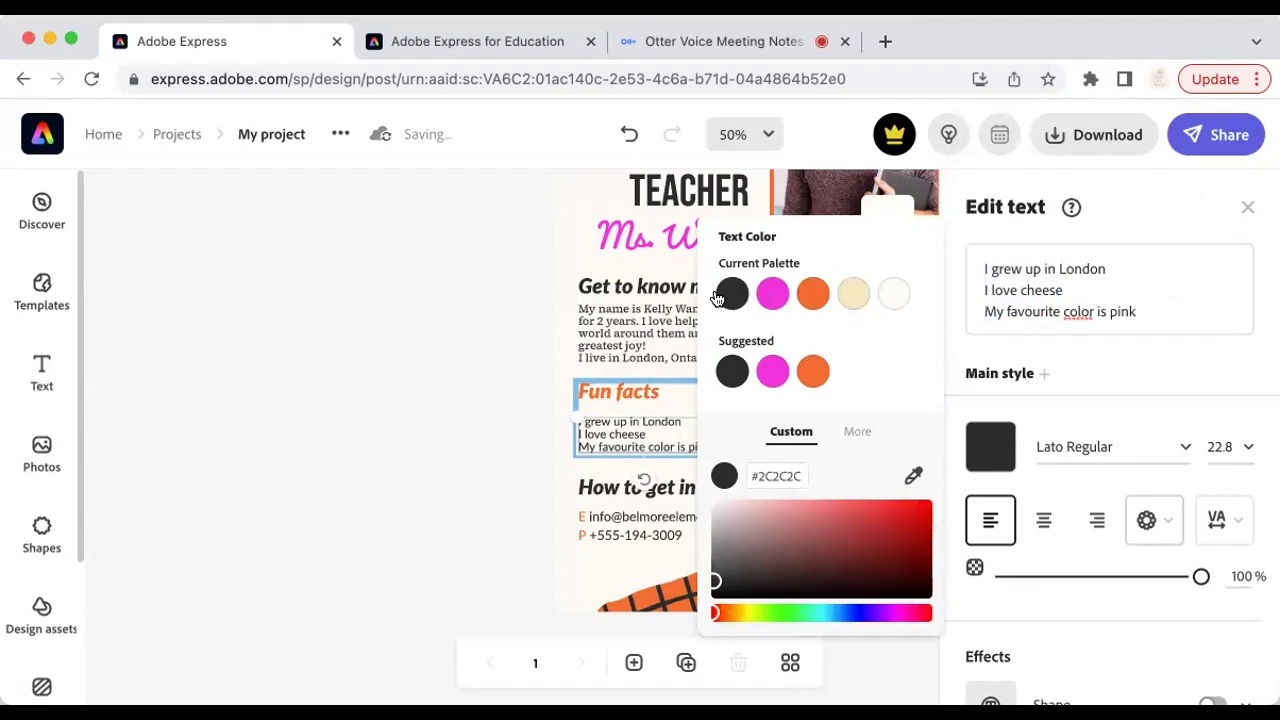
pyautogui.click(787, 539)
pyautogui.moveTo(820, 540); pyautogui.dragTo(775, 503)
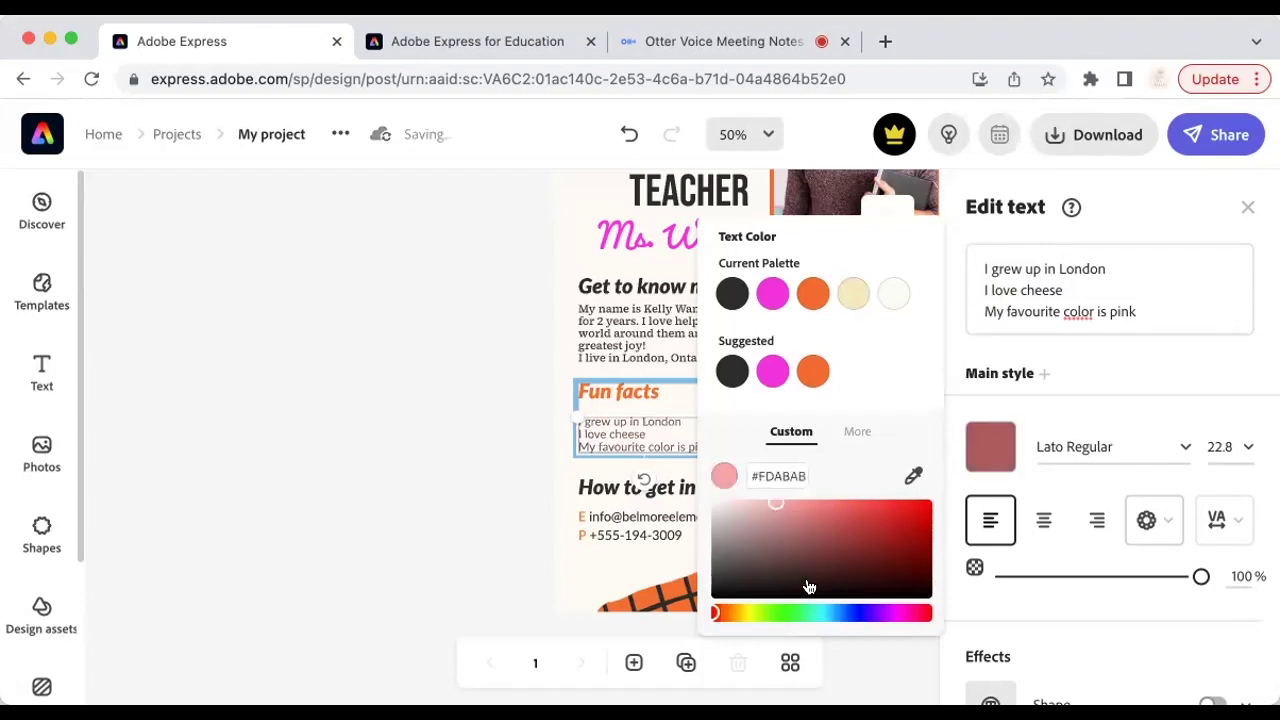
pyautogui.click(727, 612)
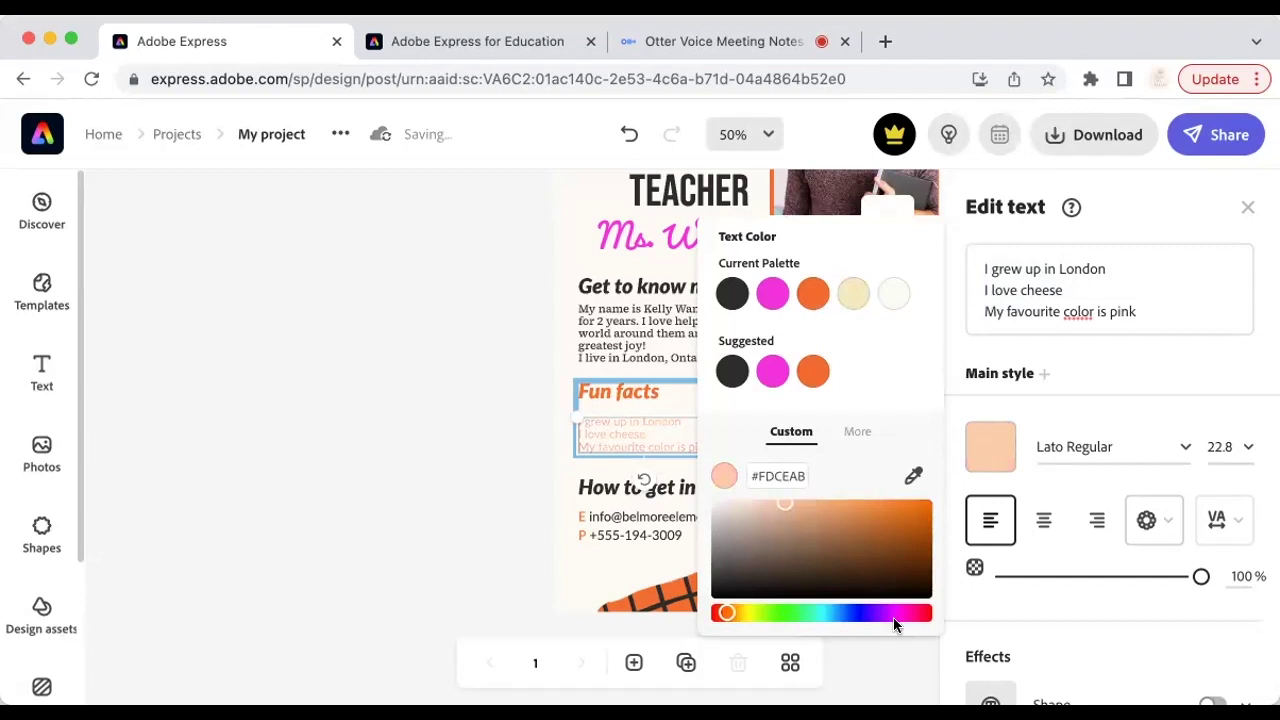
pyautogui.moveTo(842, 508); pyautogui.dragTo(888, 502)
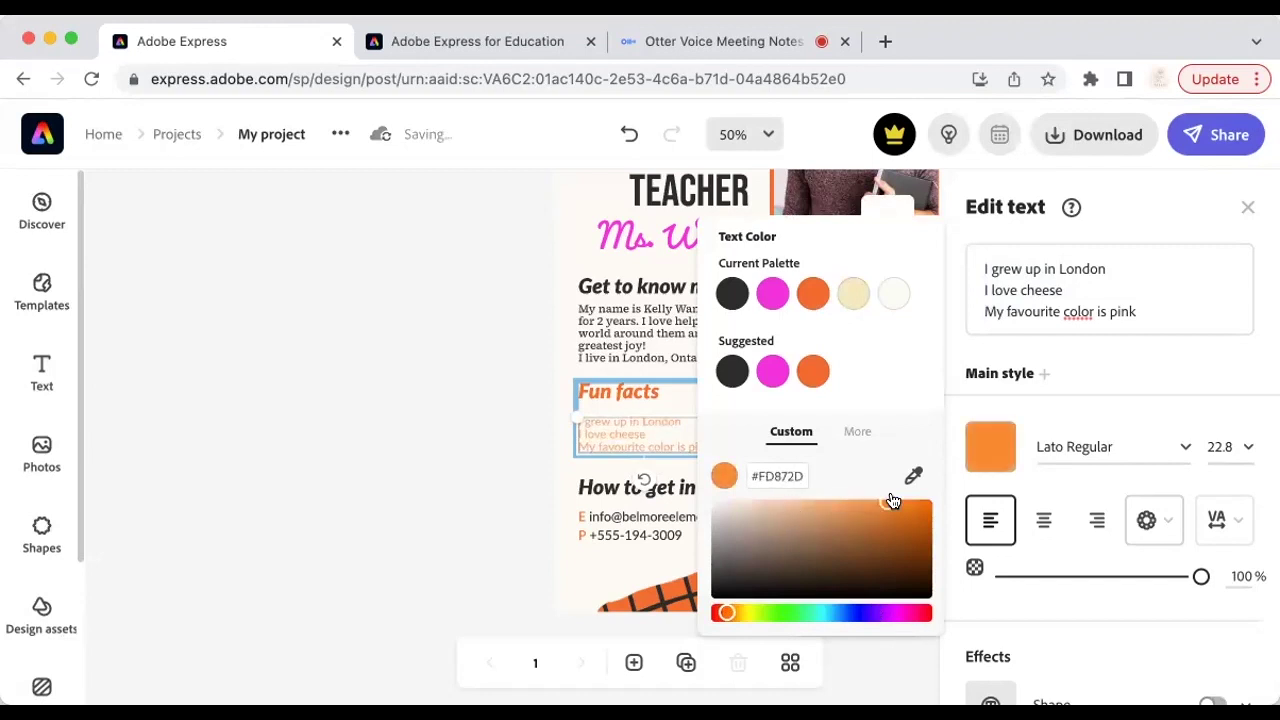
pyautogui.click(1247, 206)
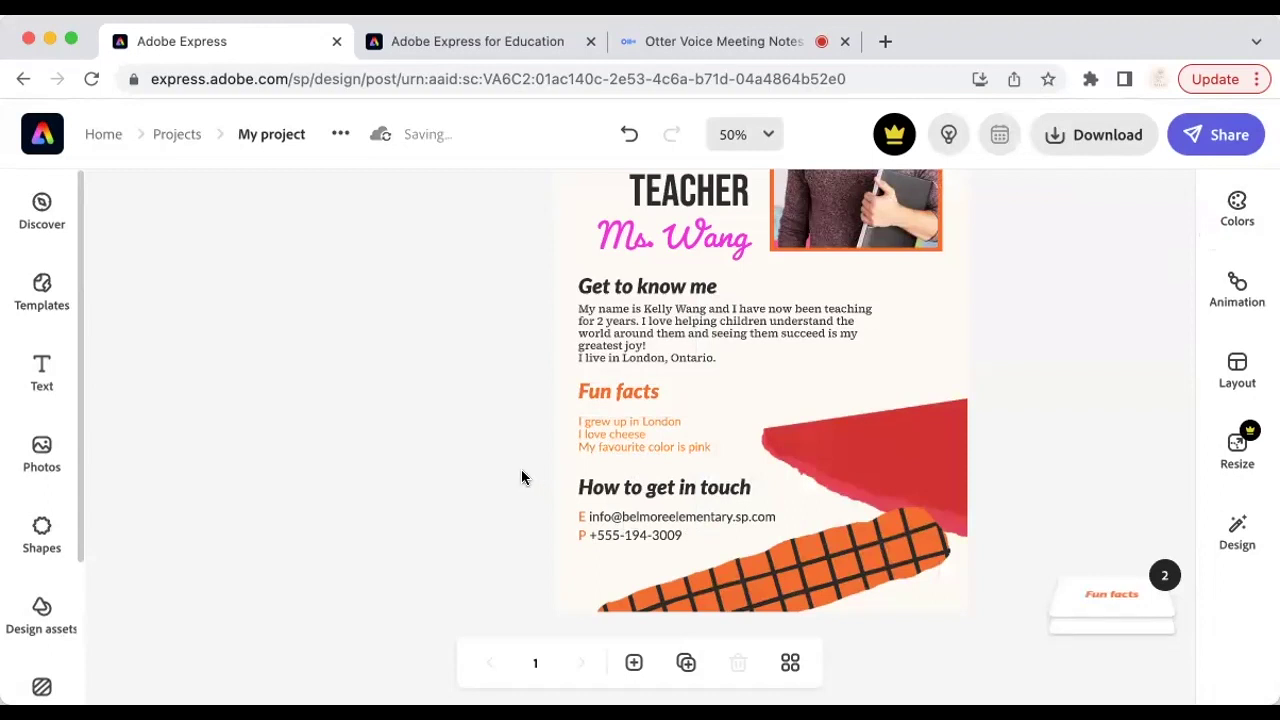
# Step: Replace the man's photo in the orange frame with a smiling woman among pink blossoms
pyautogui.scroll(5, 521, 469)
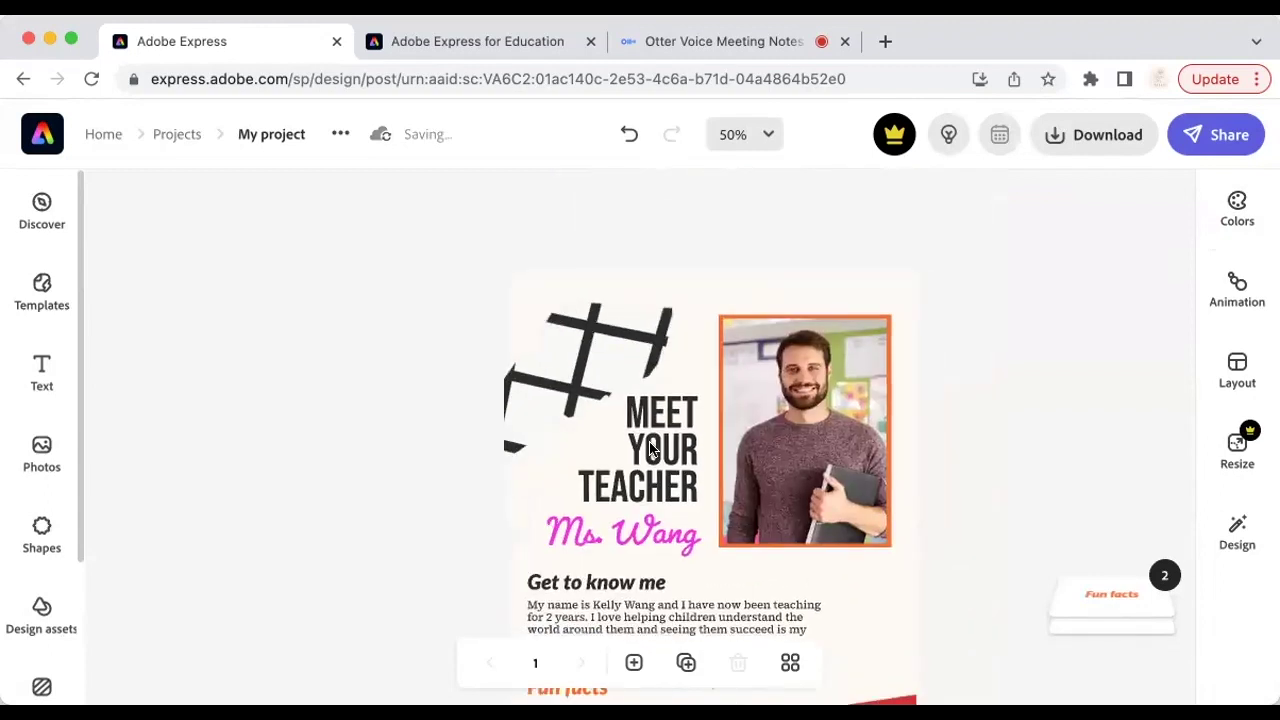
pyautogui.click(843, 451)
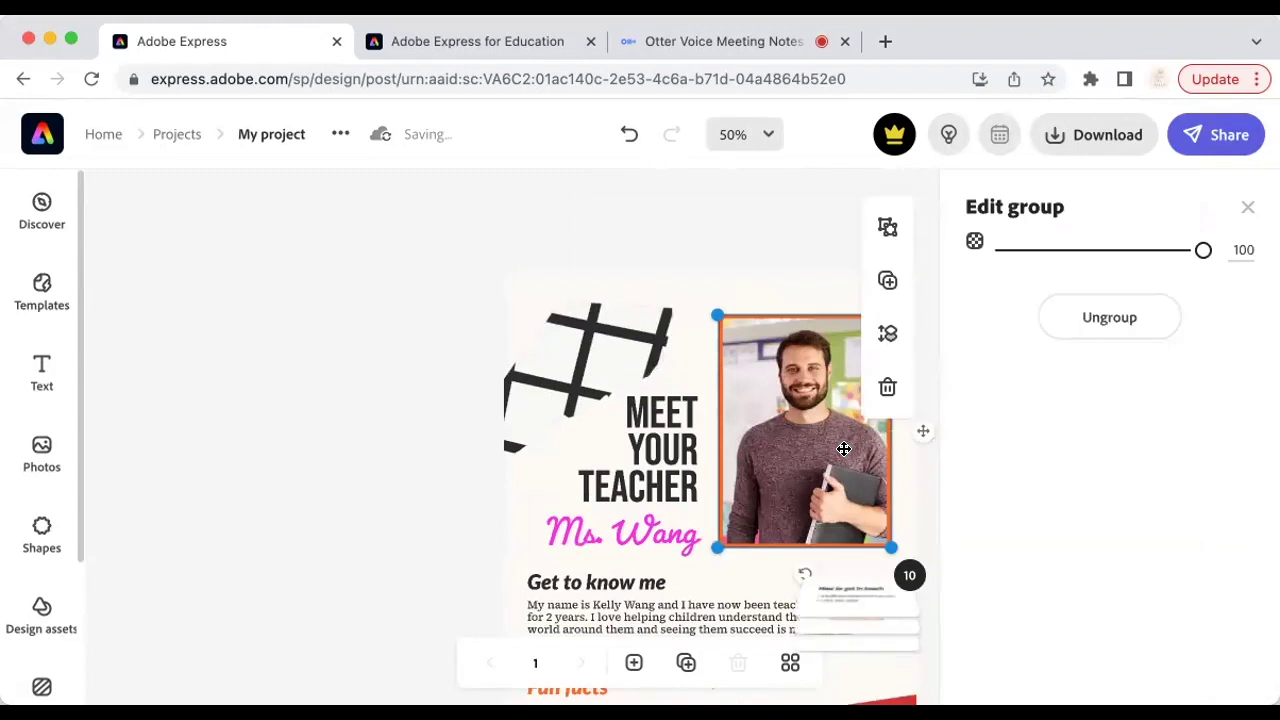
pyautogui.click(804, 414)
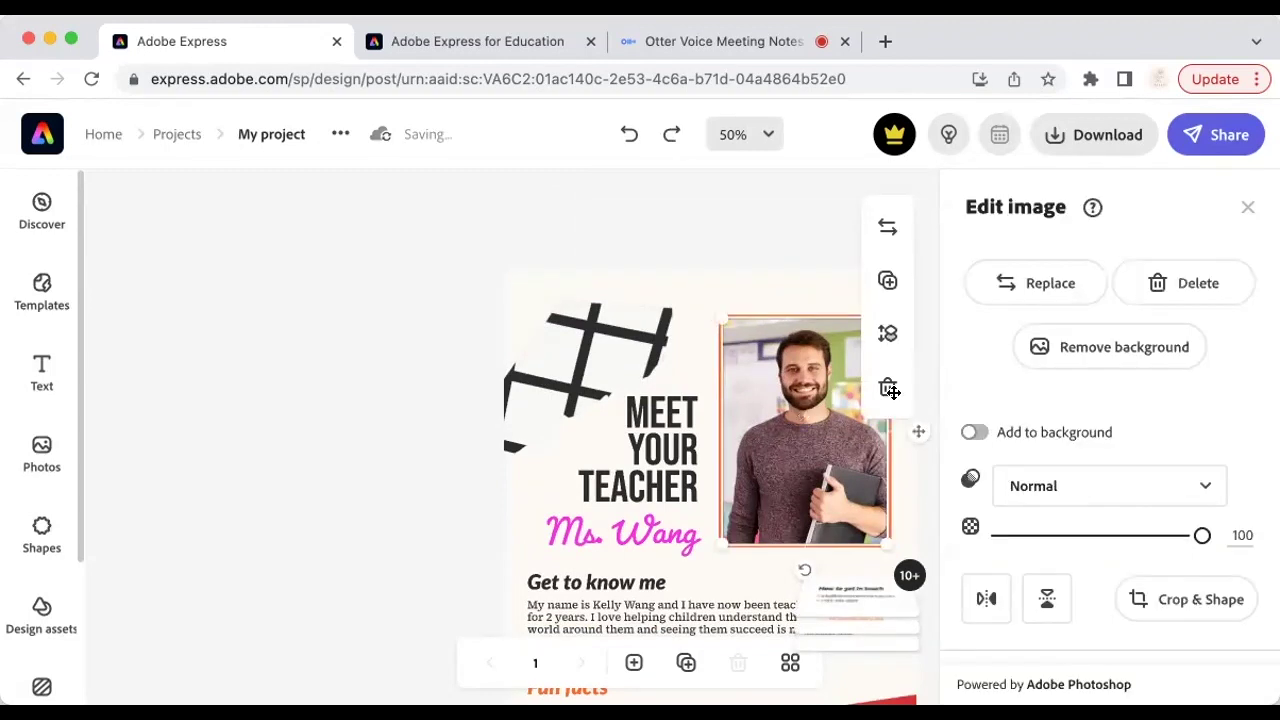
pyautogui.click(1070, 288)
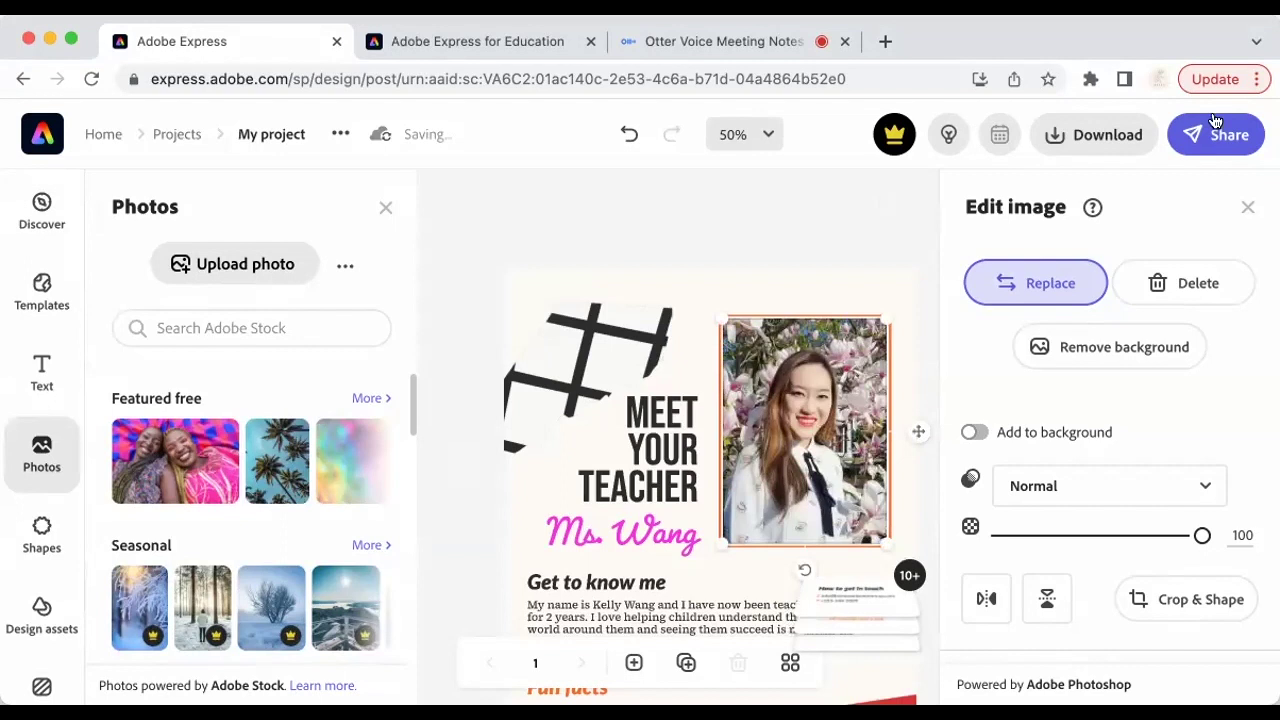
pyautogui.click(1248, 208)
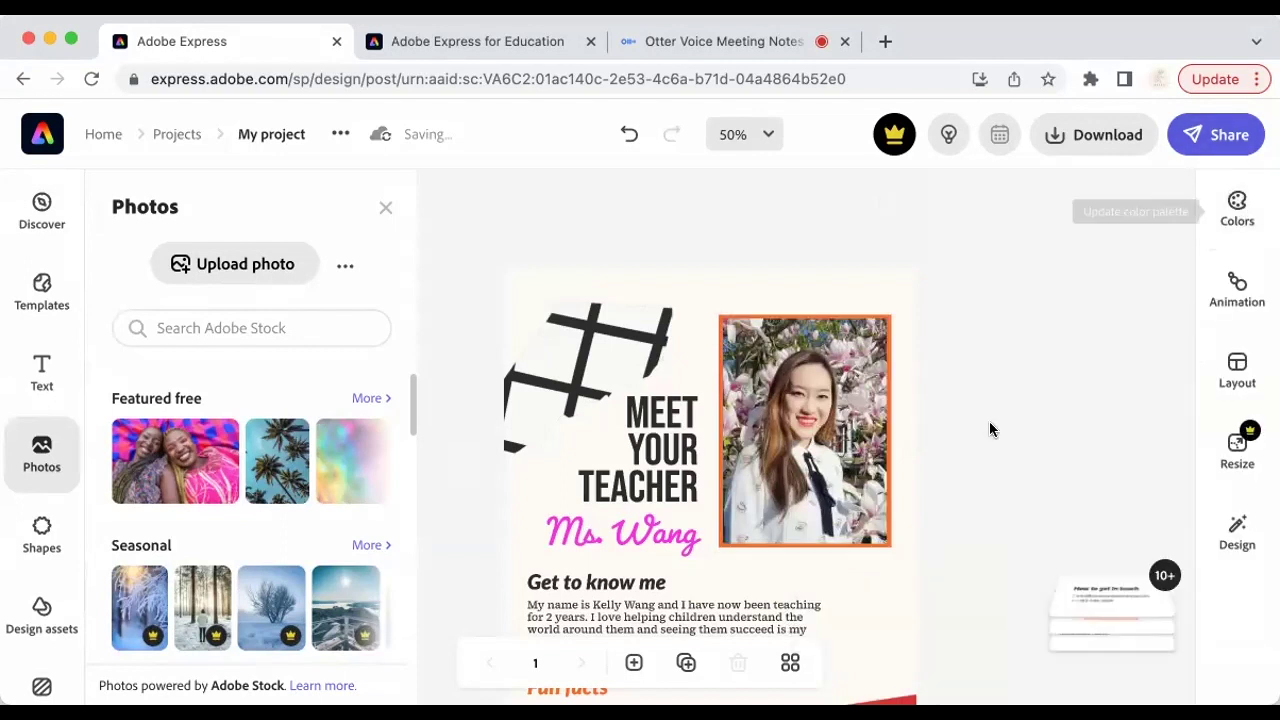
pyautogui.scroll(-5, 879, 505)
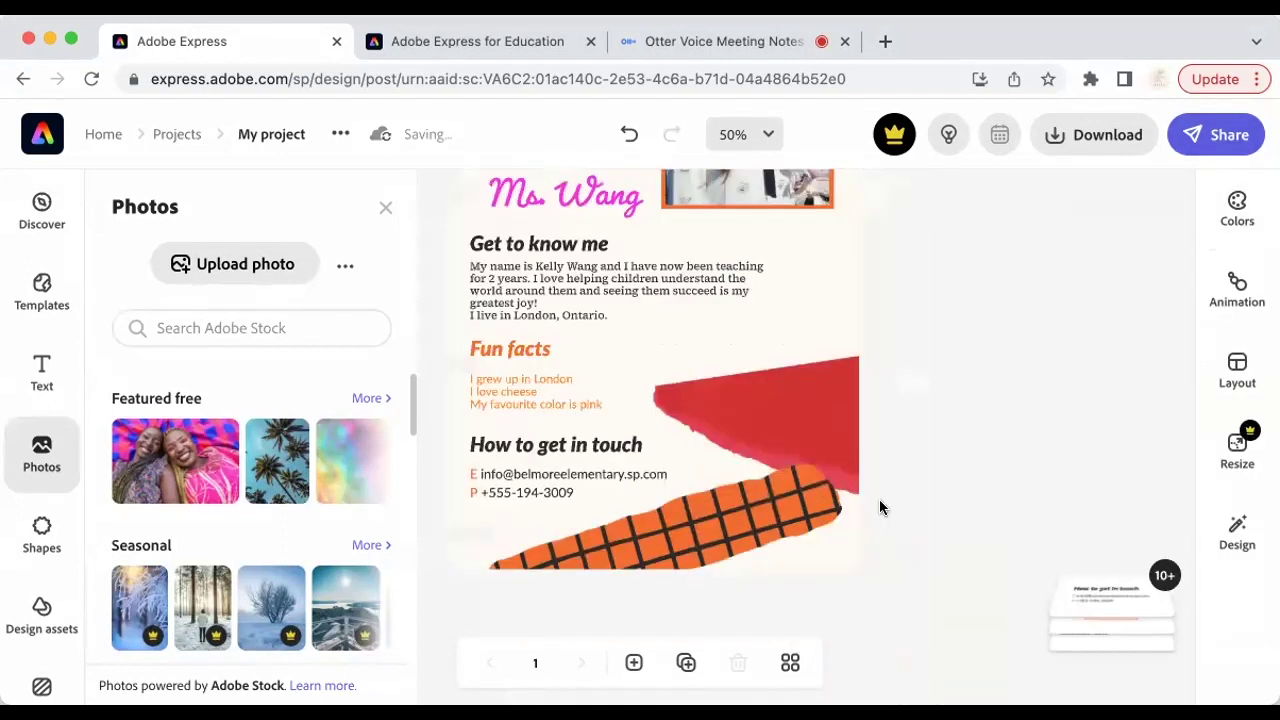
pyautogui.scroll(5, 879, 505)
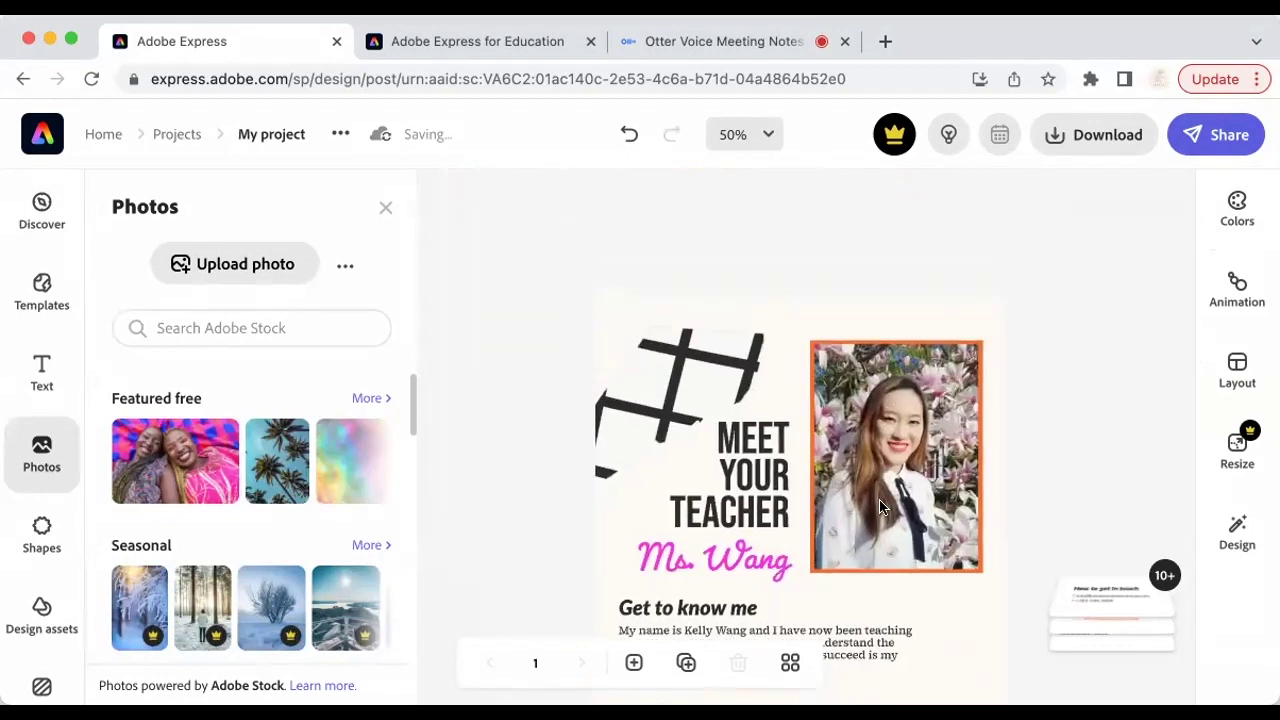
pyautogui.scroll(-3, 880, 507)
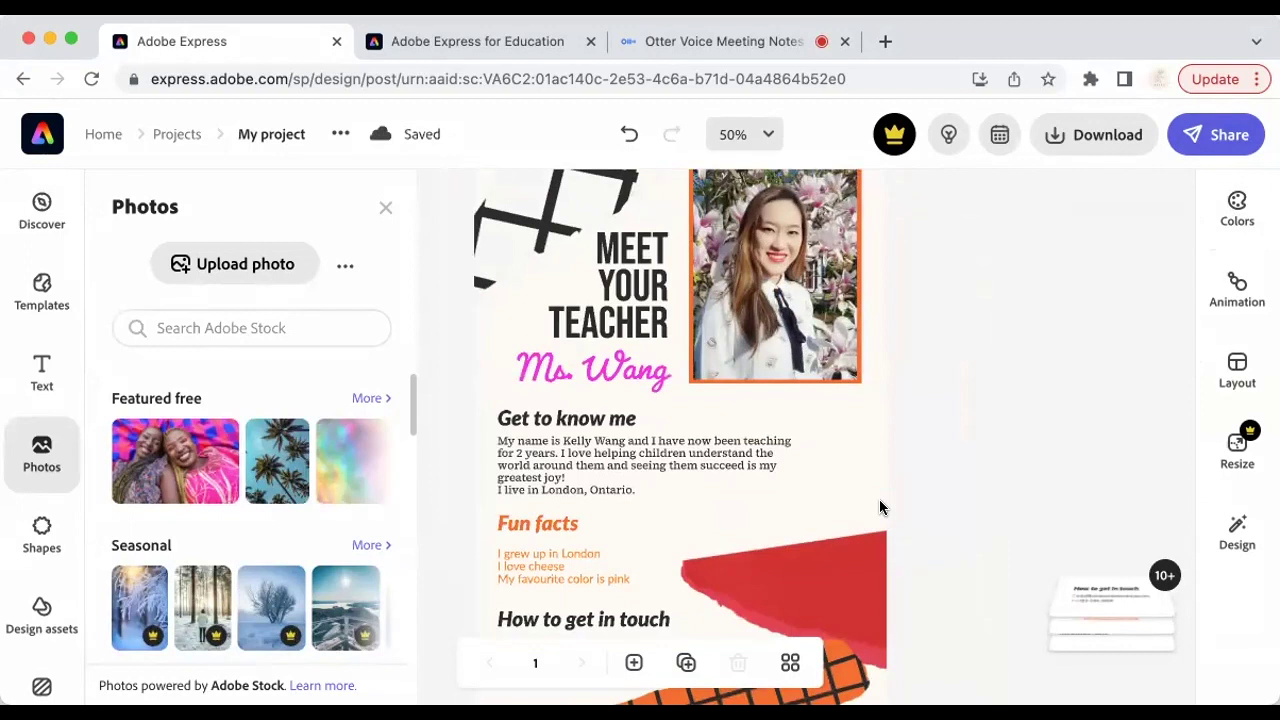
pyautogui.scroll(3, 957, 431)
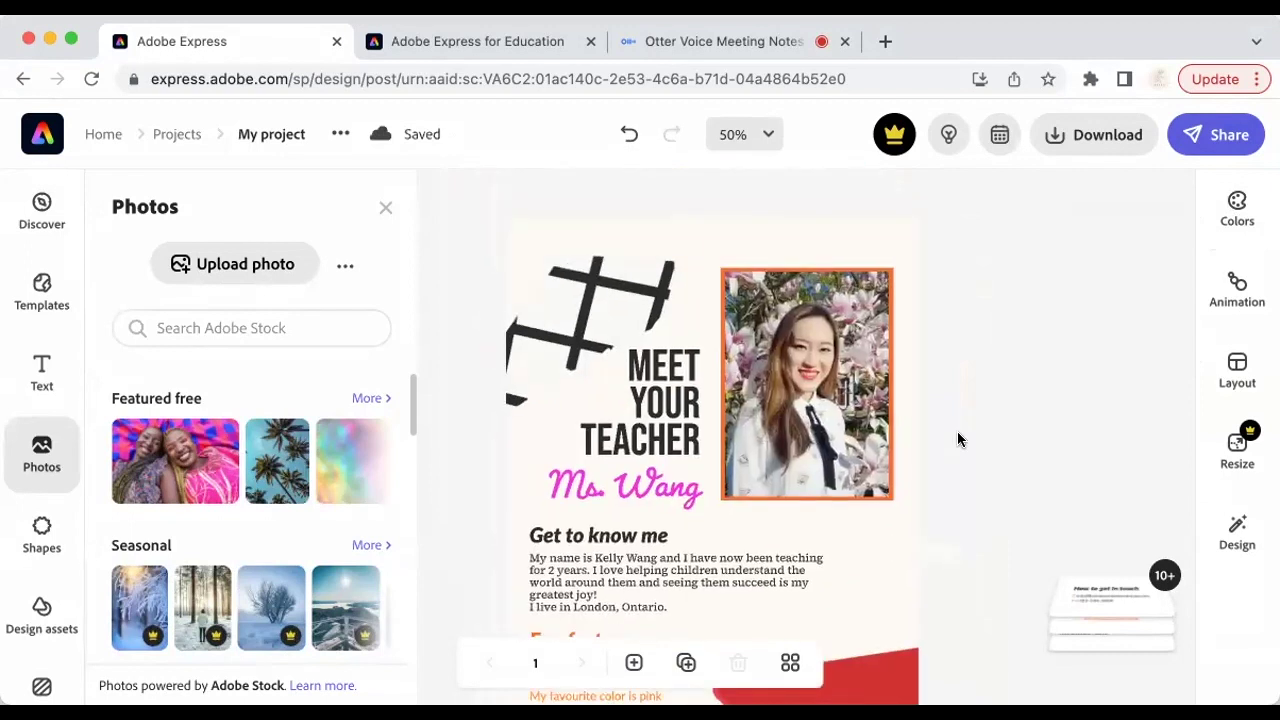
# Step: Download the poster as PNG (My project-1.png) and decline the premium trial offer
pyautogui.click(1117, 145)
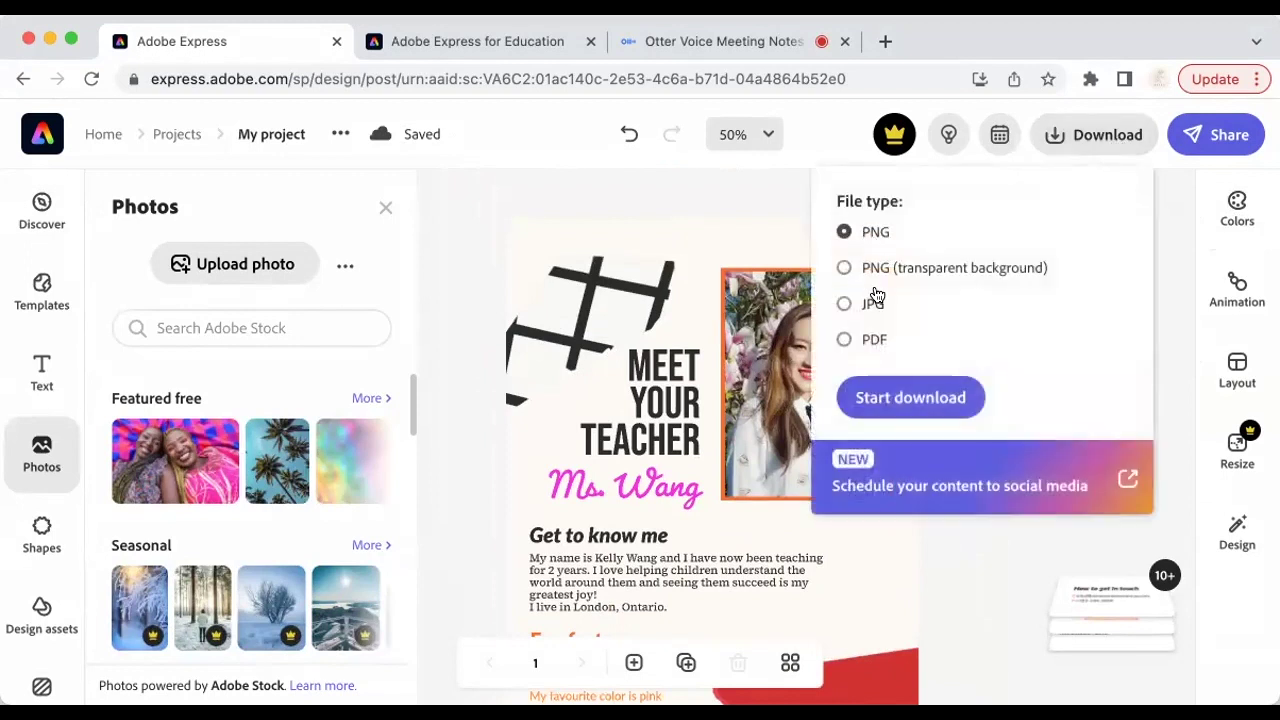
pyautogui.click(891, 397)
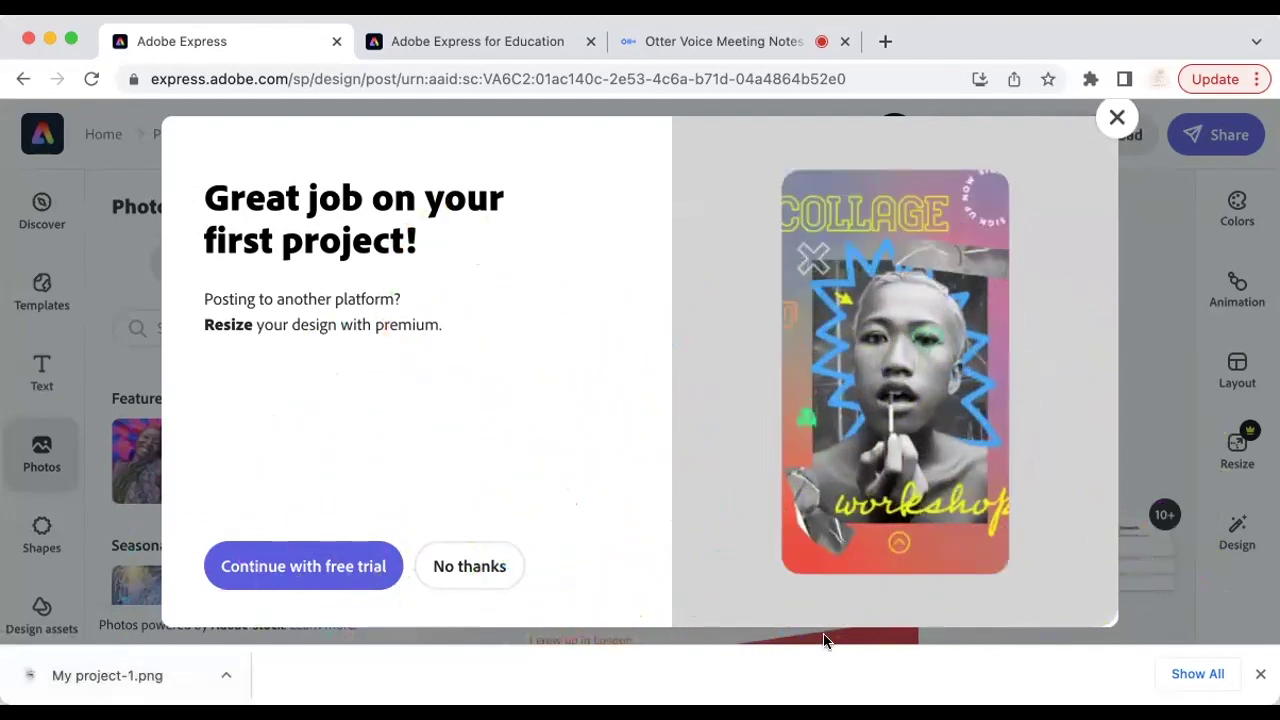
pyautogui.click(1260, 676)
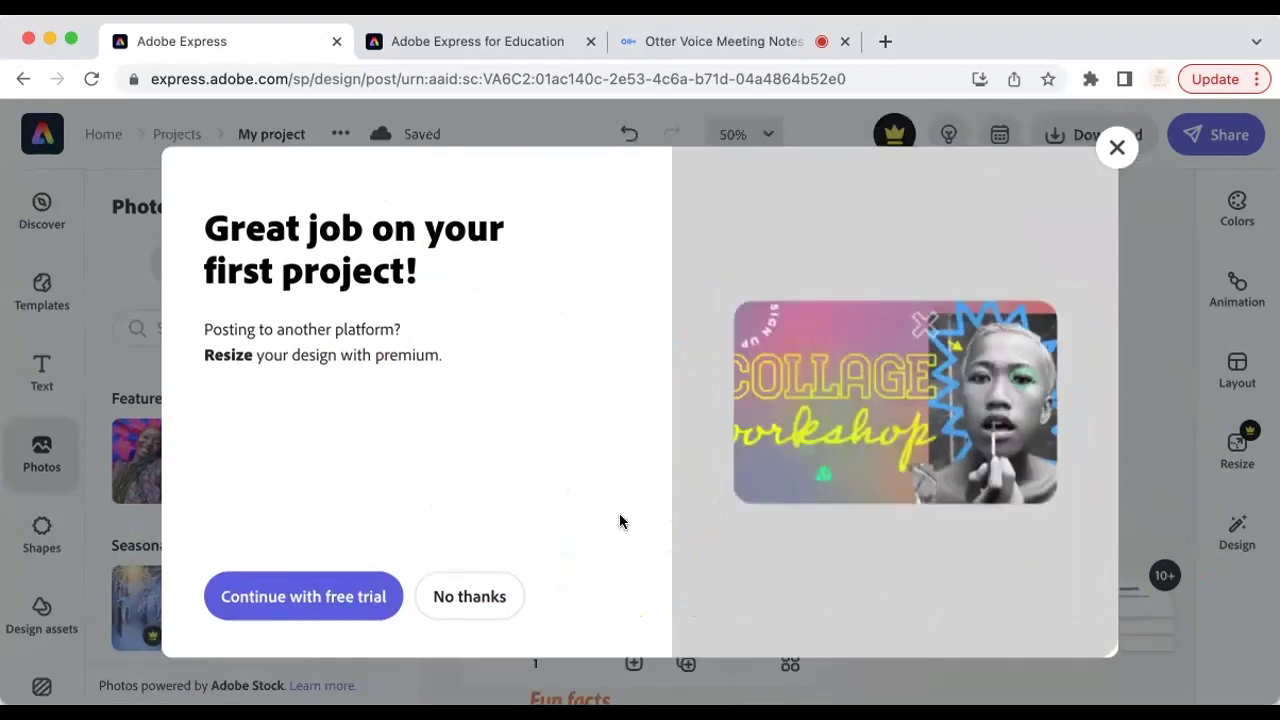
pyautogui.click(491, 596)
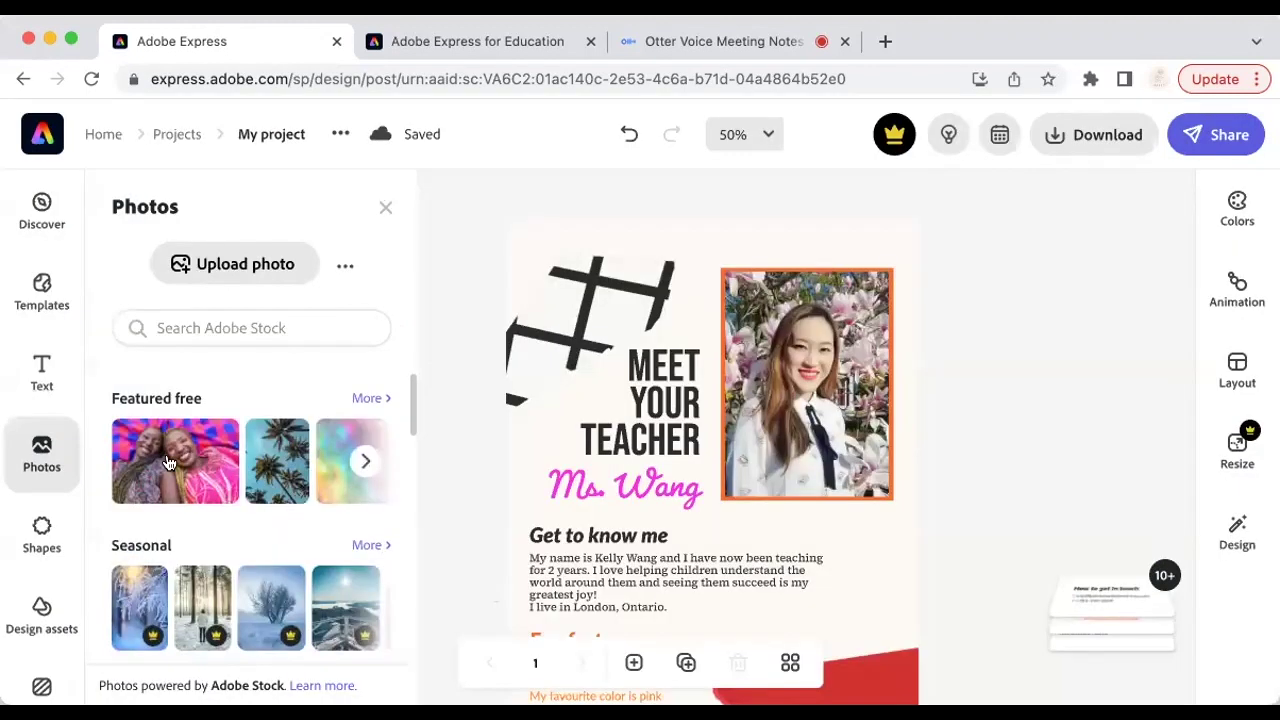
# Step: Go back to the Adobe Express home page, where the teacher poster appears in Recent projects
pyautogui.scroll(-5, 168, 461)
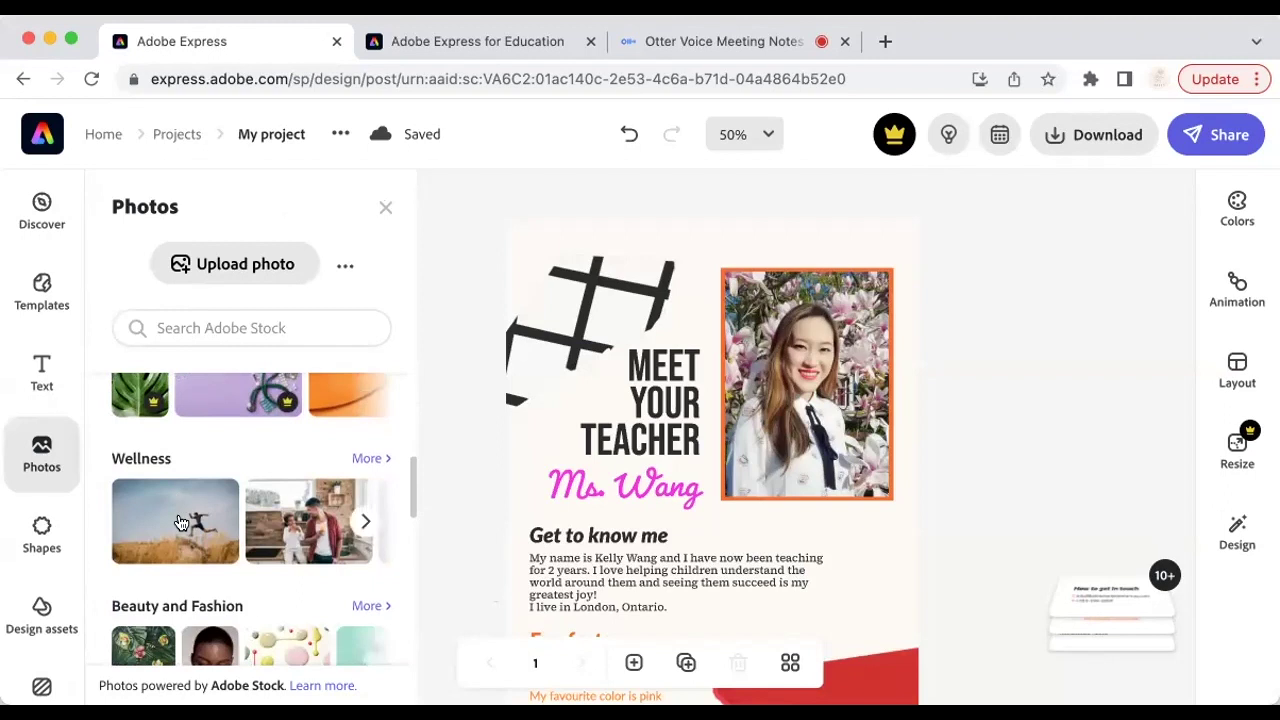
pyautogui.scroll(-2, 168, 461)
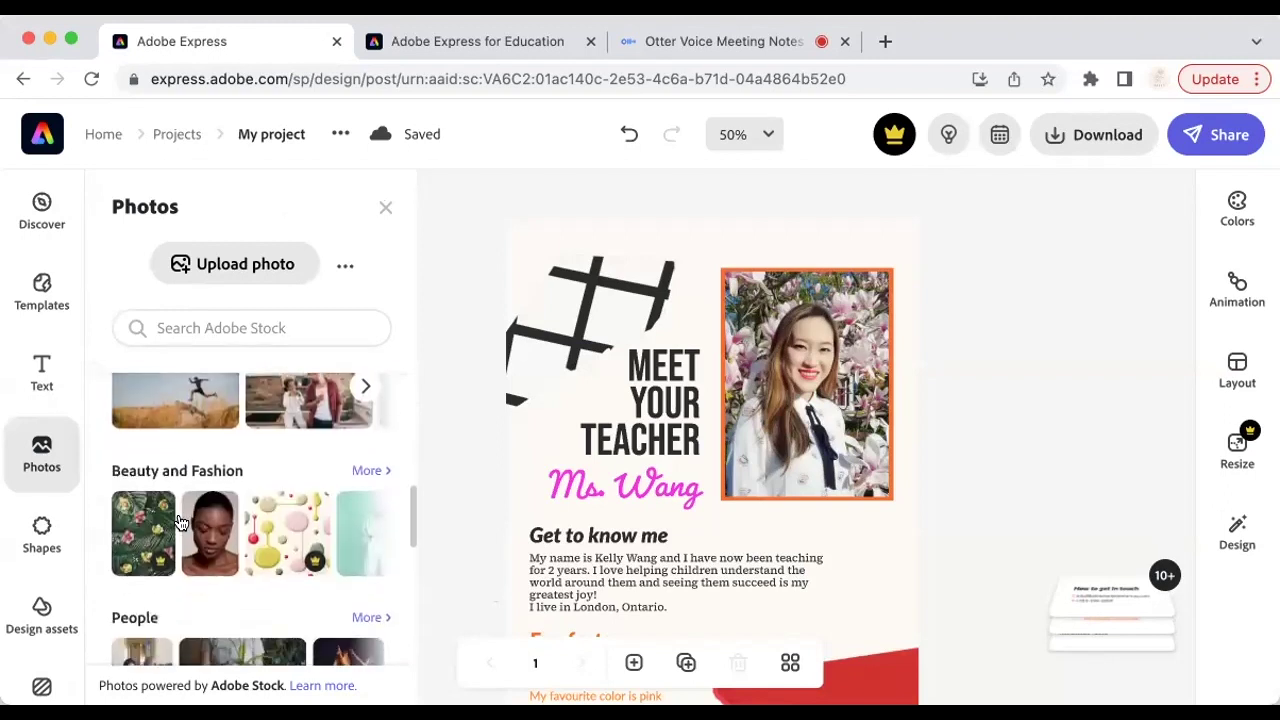
pyautogui.click(43, 138)
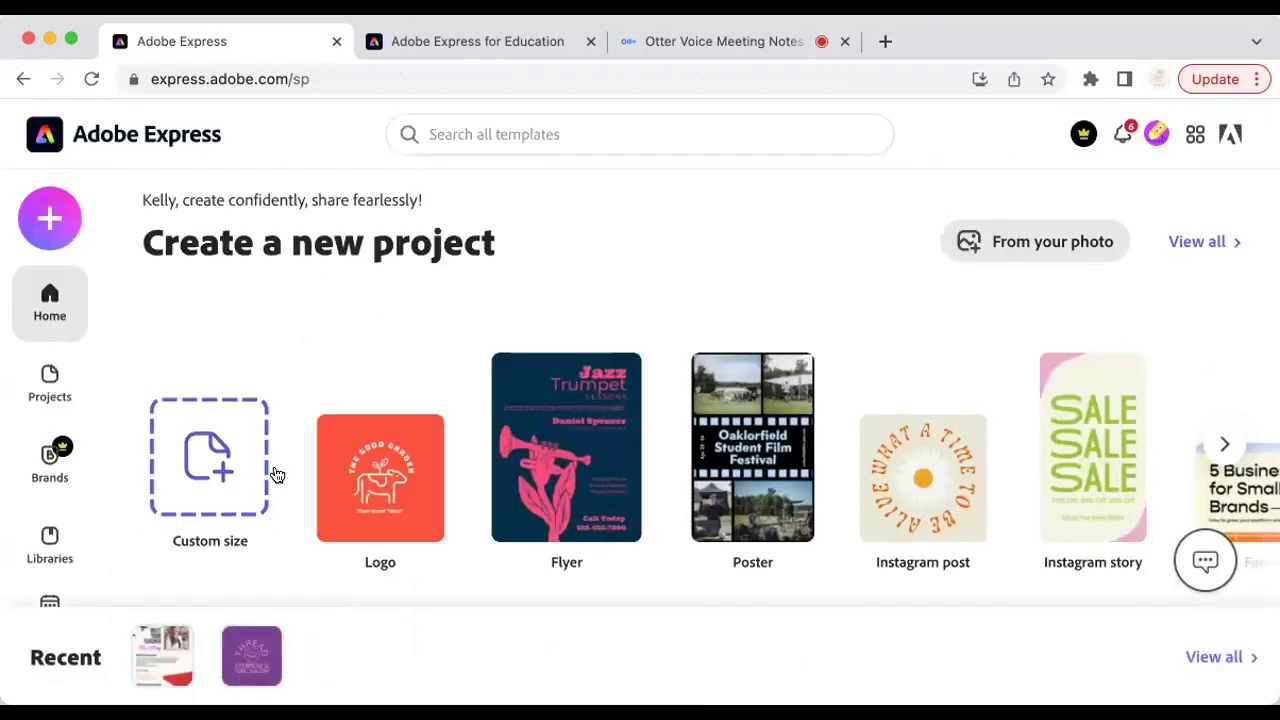
pyautogui.scroll(-3, 277, 474)
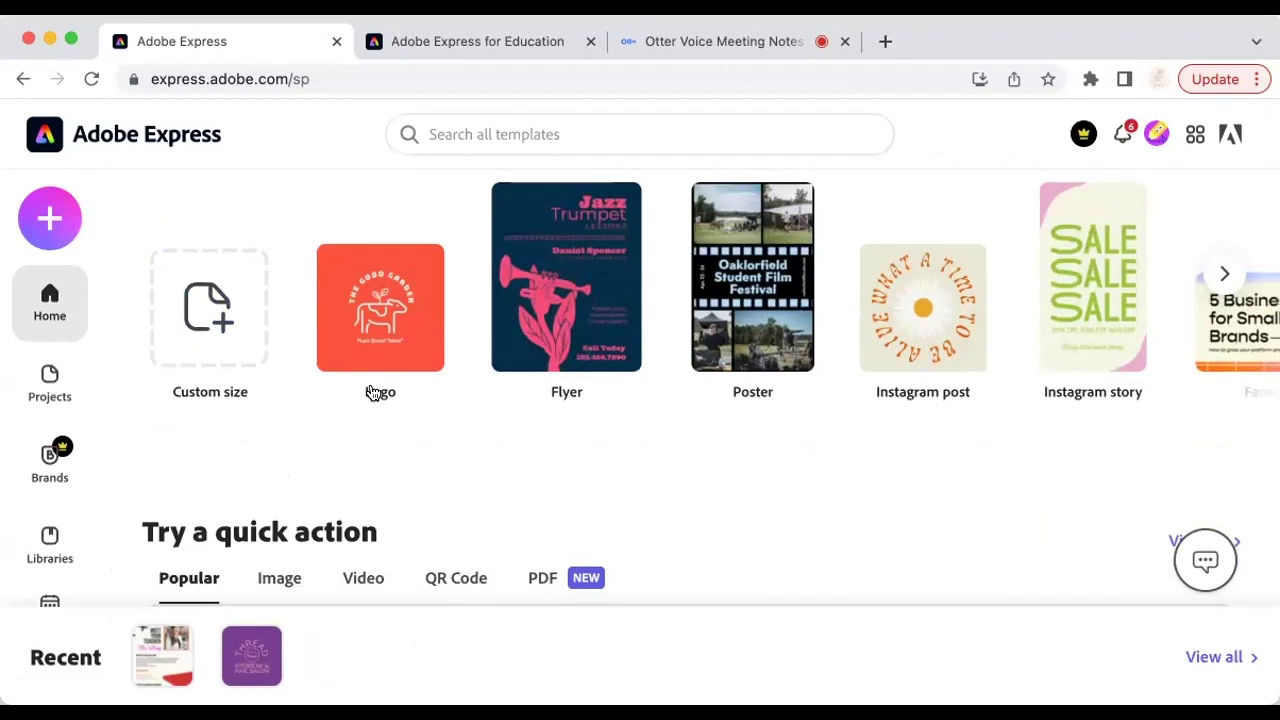
# Step: Create a new logo and apply the Haunting Pandas template from an 'education' template search
pyautogui.click(398, 329)
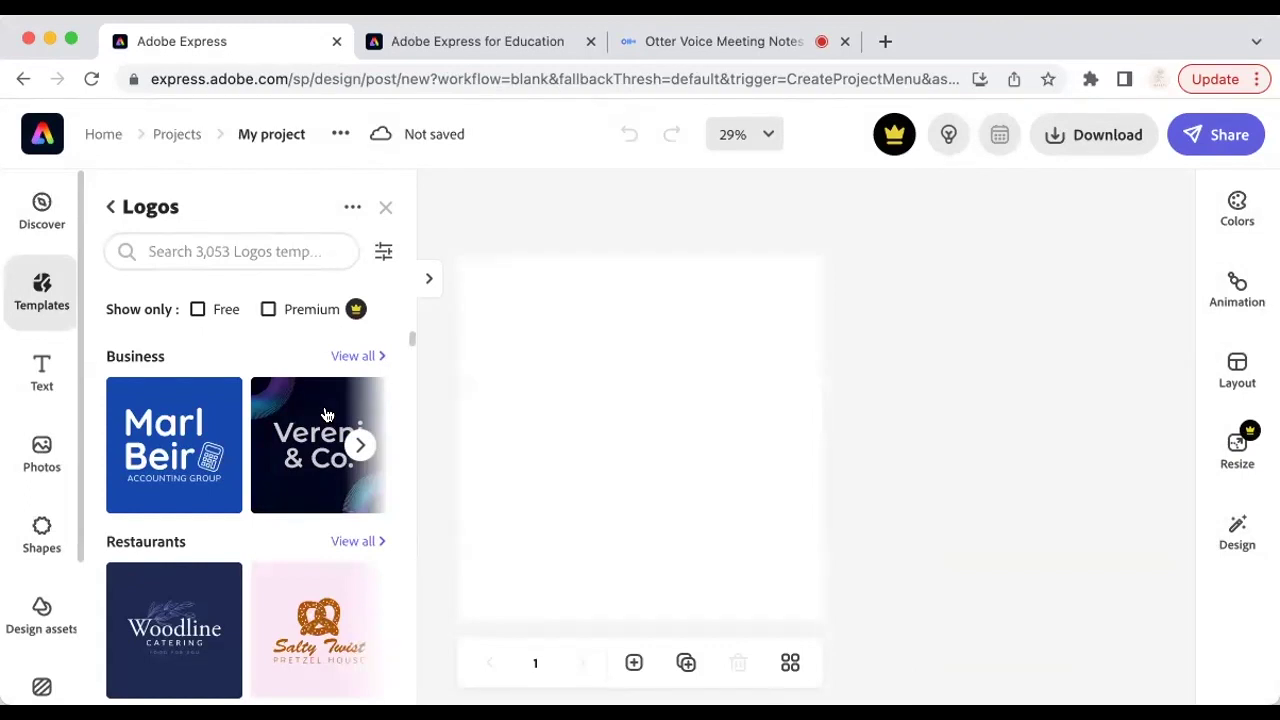
pyautogui.click(254, 249)
pyautogui.click(243, 344)
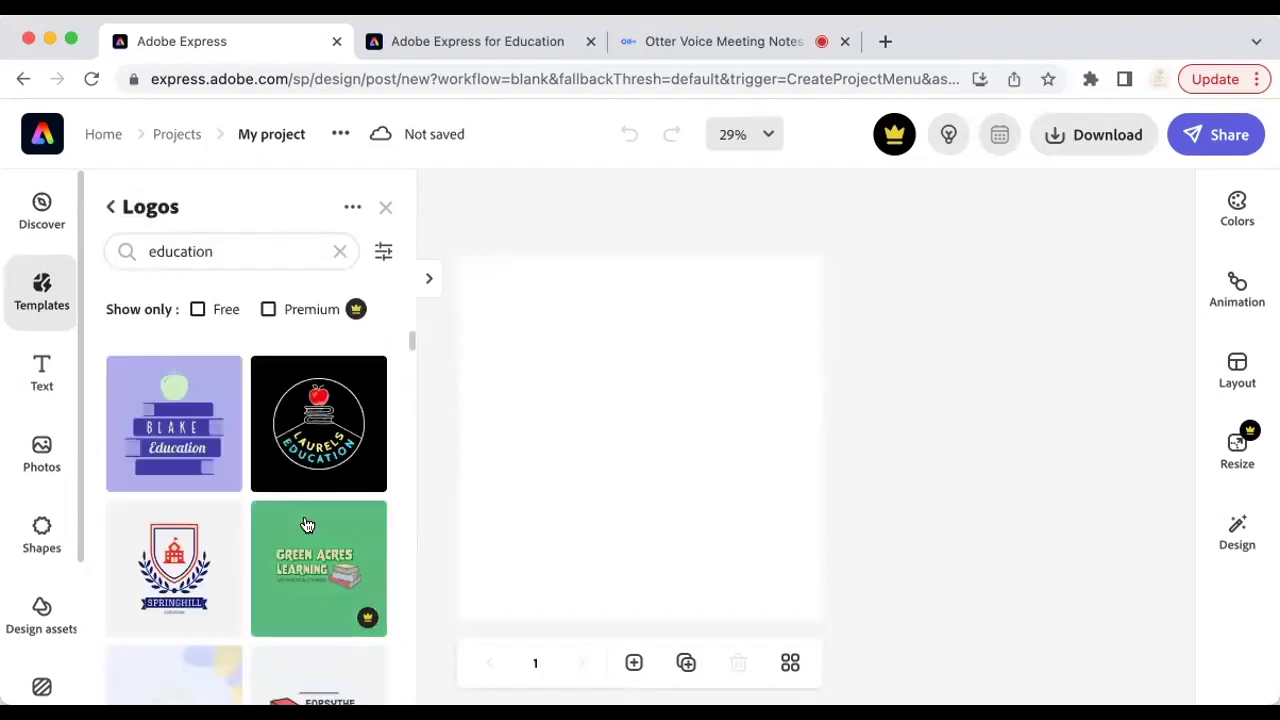
pyautogui.scroll(-5, 305, 560)
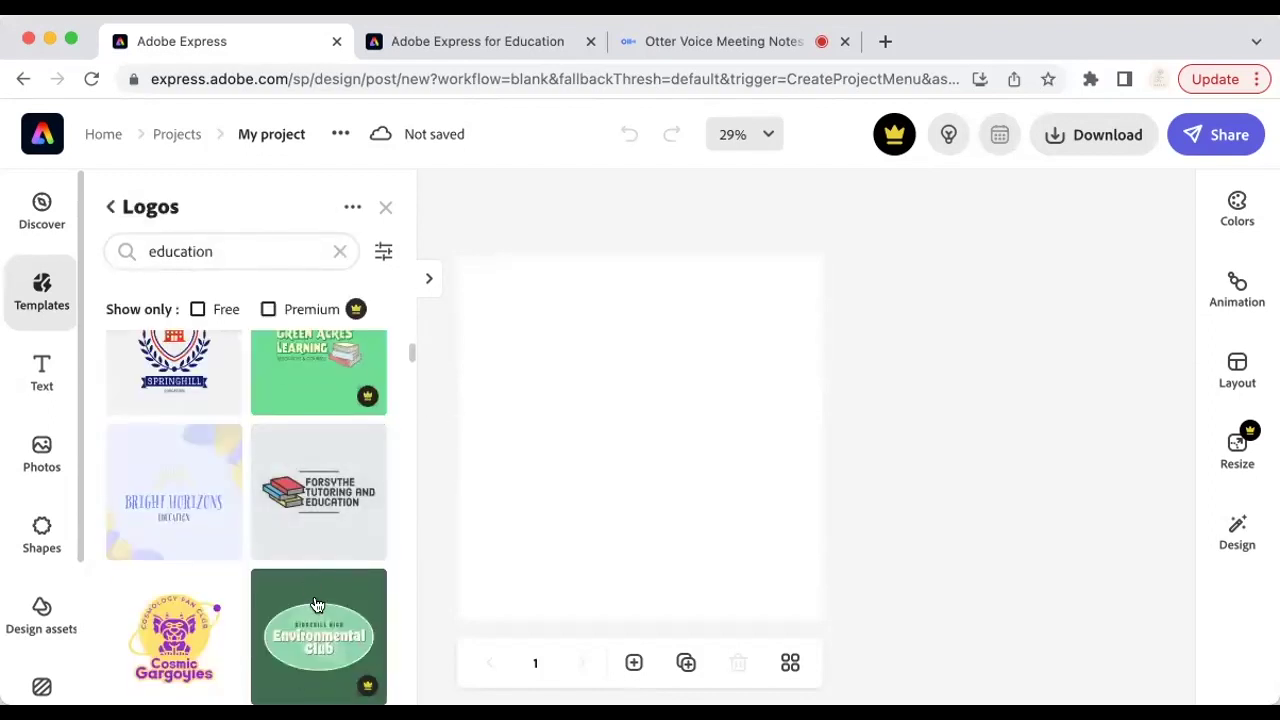
pyautogui.scroll(-5, 310, 590)
pyautogui.scroll(-3, 316, 604)
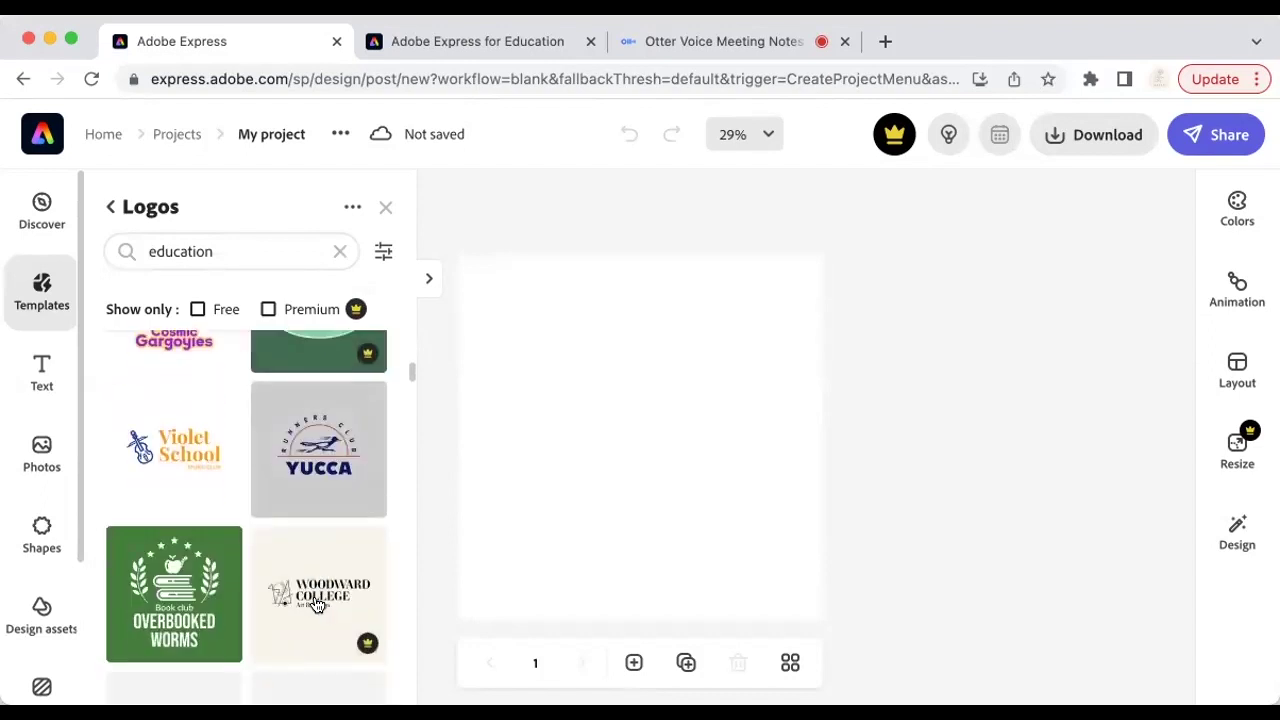
pyautogui.scroll(-3, 316, 604)
pyautogui.scroll(-5, 297, 679)
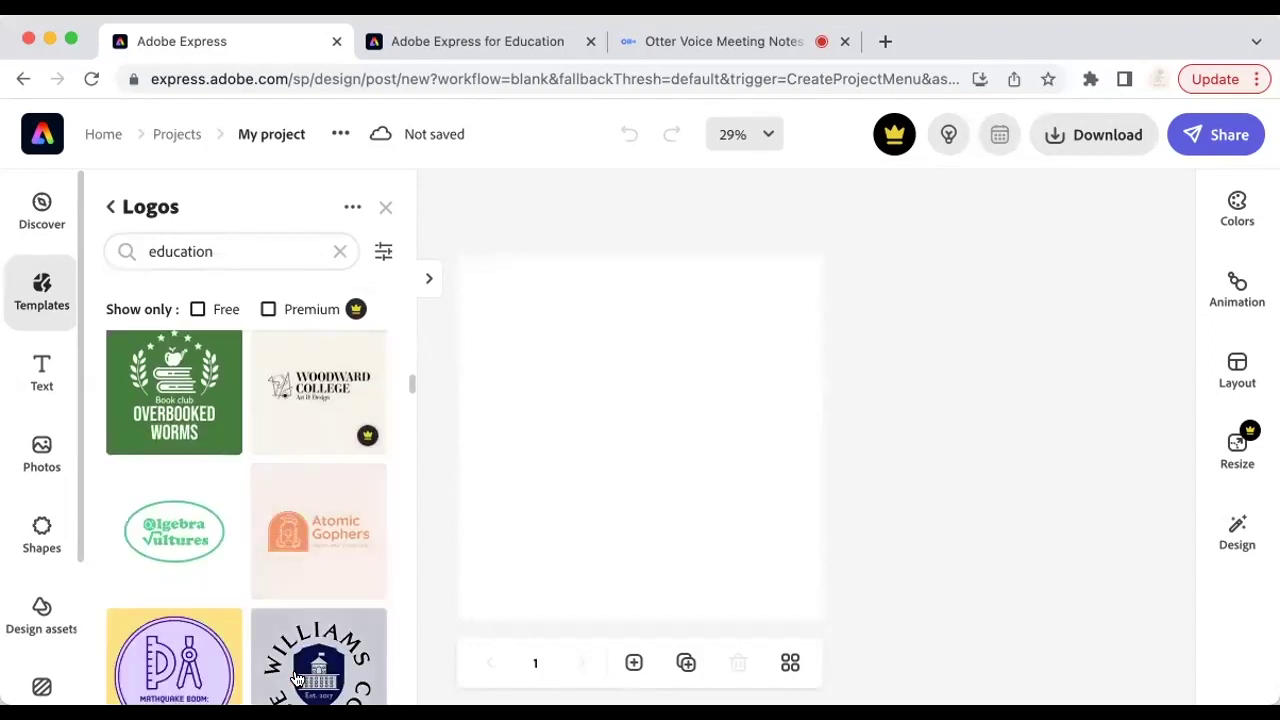
pyautogui.scroll(-3, 297, 679)
pyautogui.scroll(-8, 297, 679)
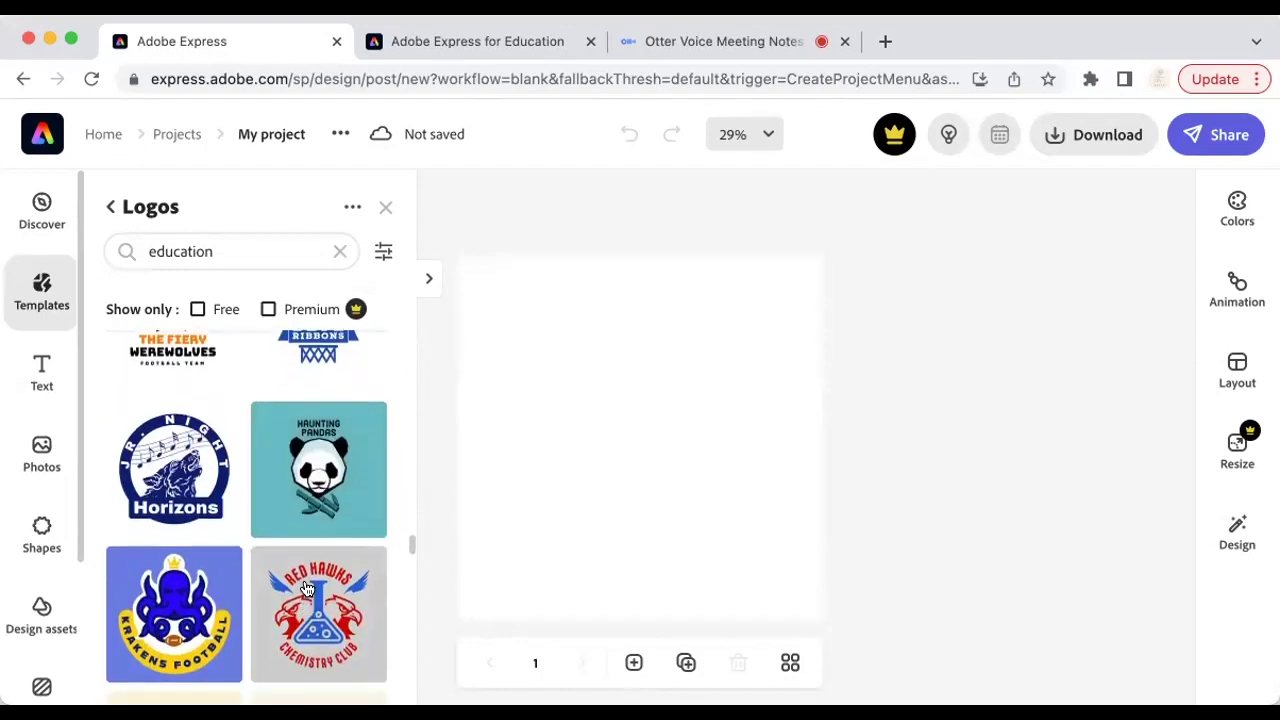
pyautogui.click(335, 478)
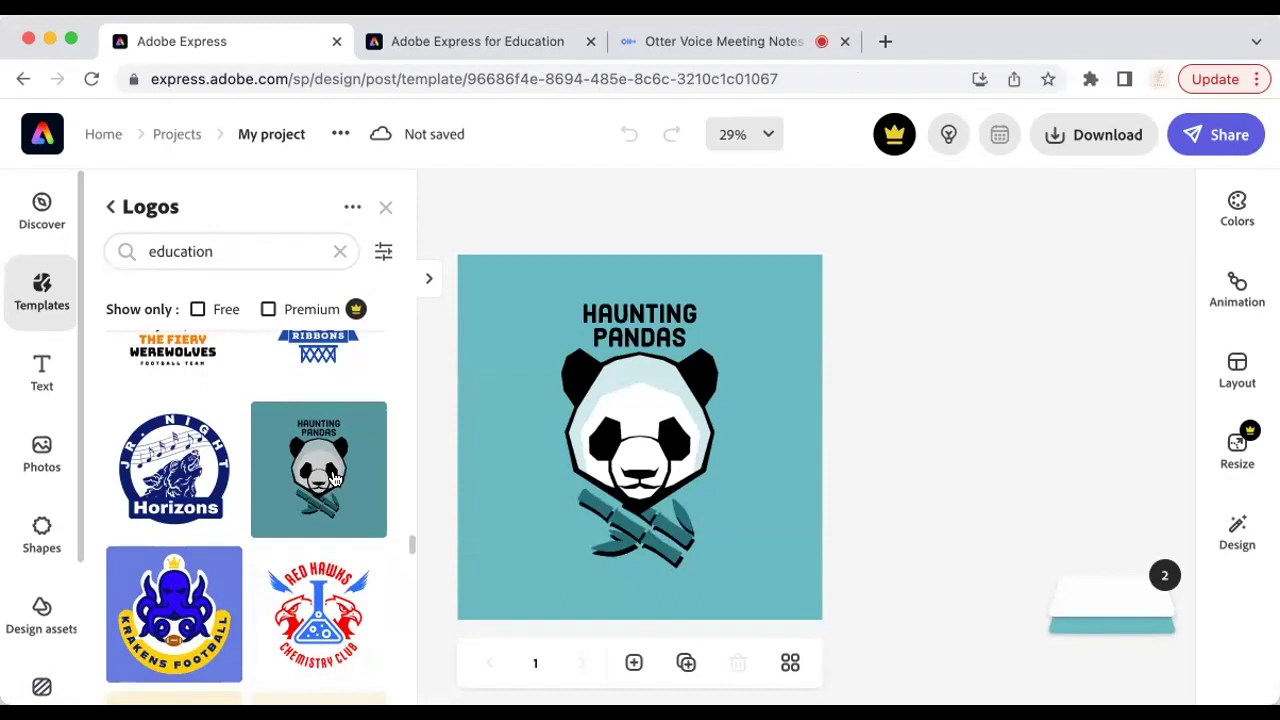
# Step: Replace the word 'Haunting' in the logo title with 'Powerful'
pyautogui.click(668, 316)
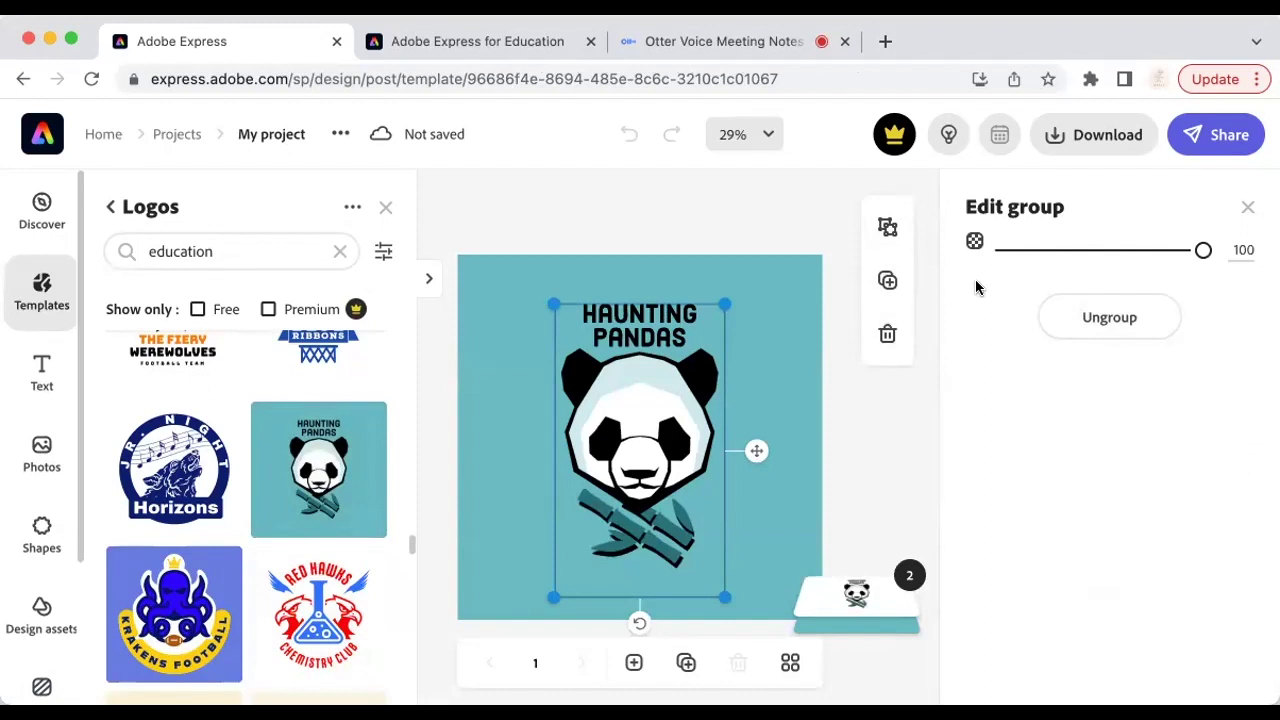
pyautogui.click(655, 322)
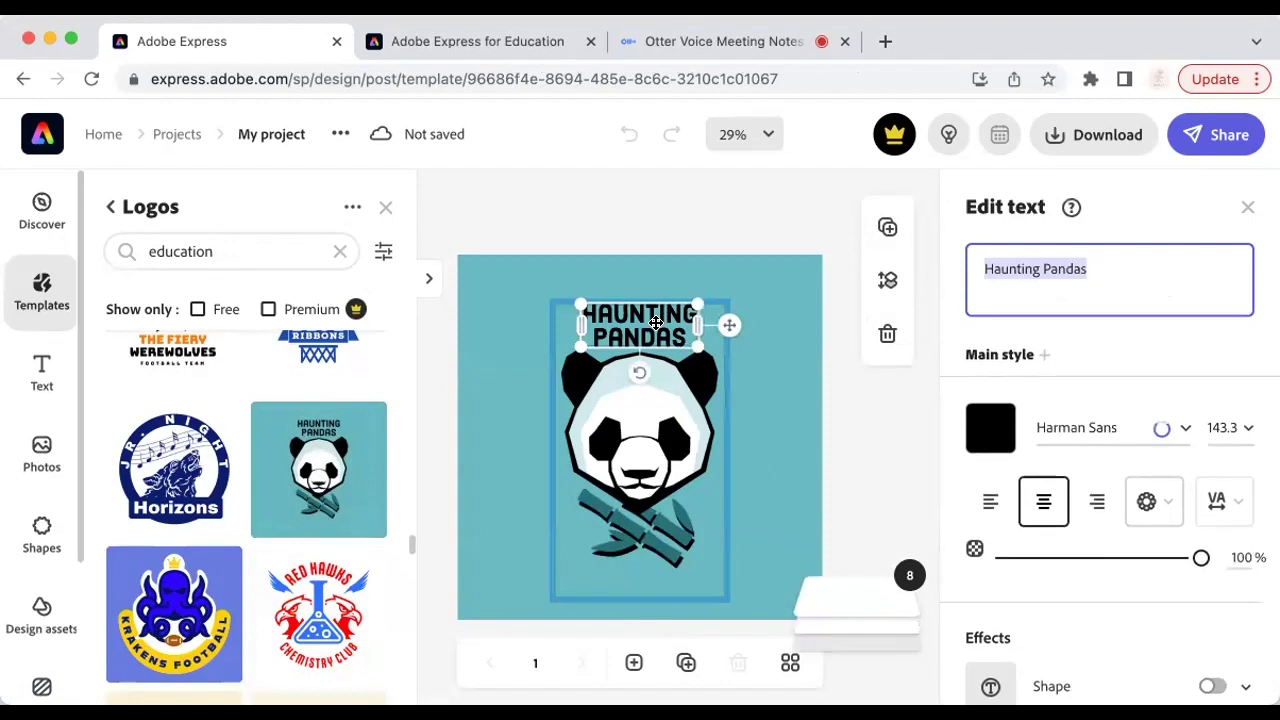
pyautogui.doubleClick(1012, 268)
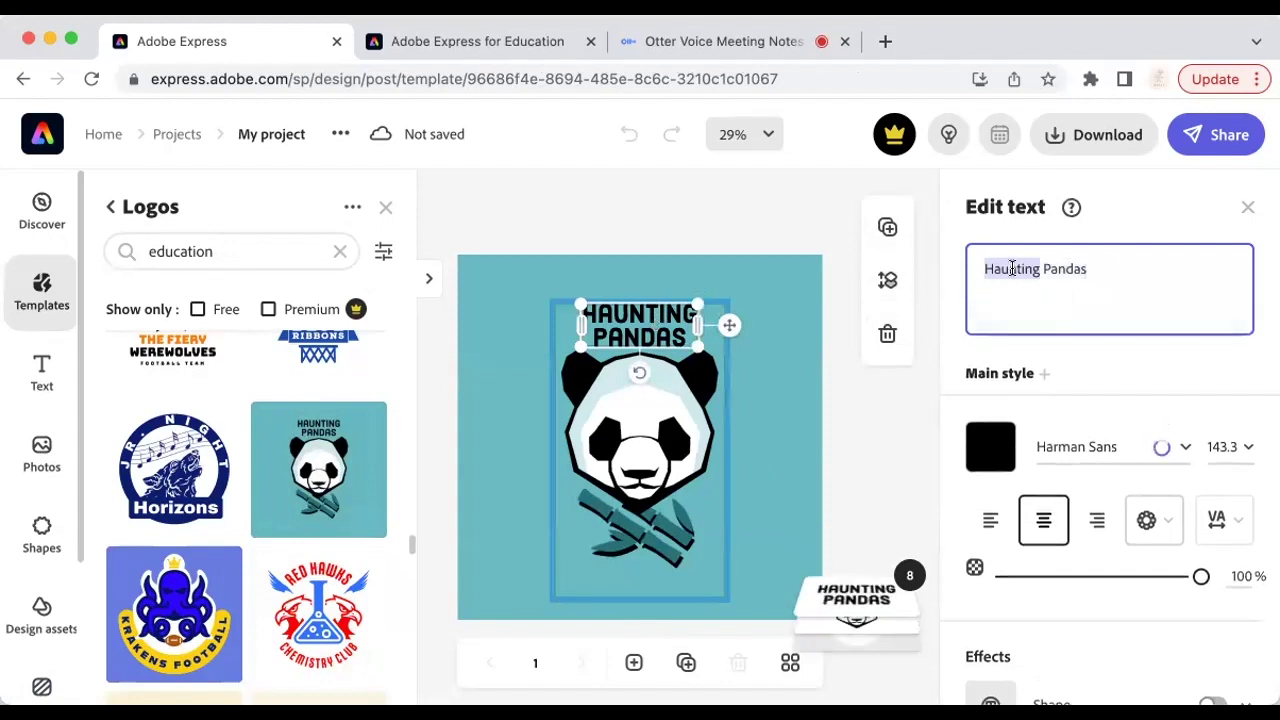
pyautogui.write('Powerful')
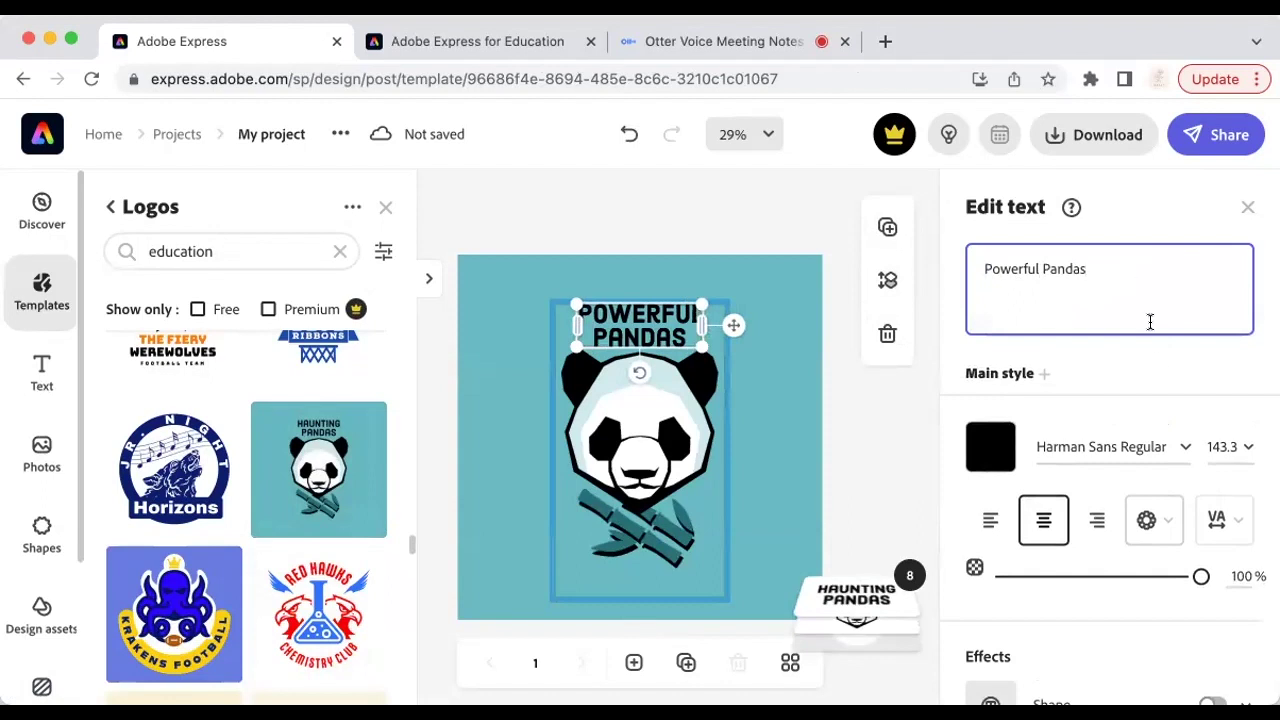
# Step: Set the title font to Graduate Regular at size 150
pyautogui.click(1122, 446)
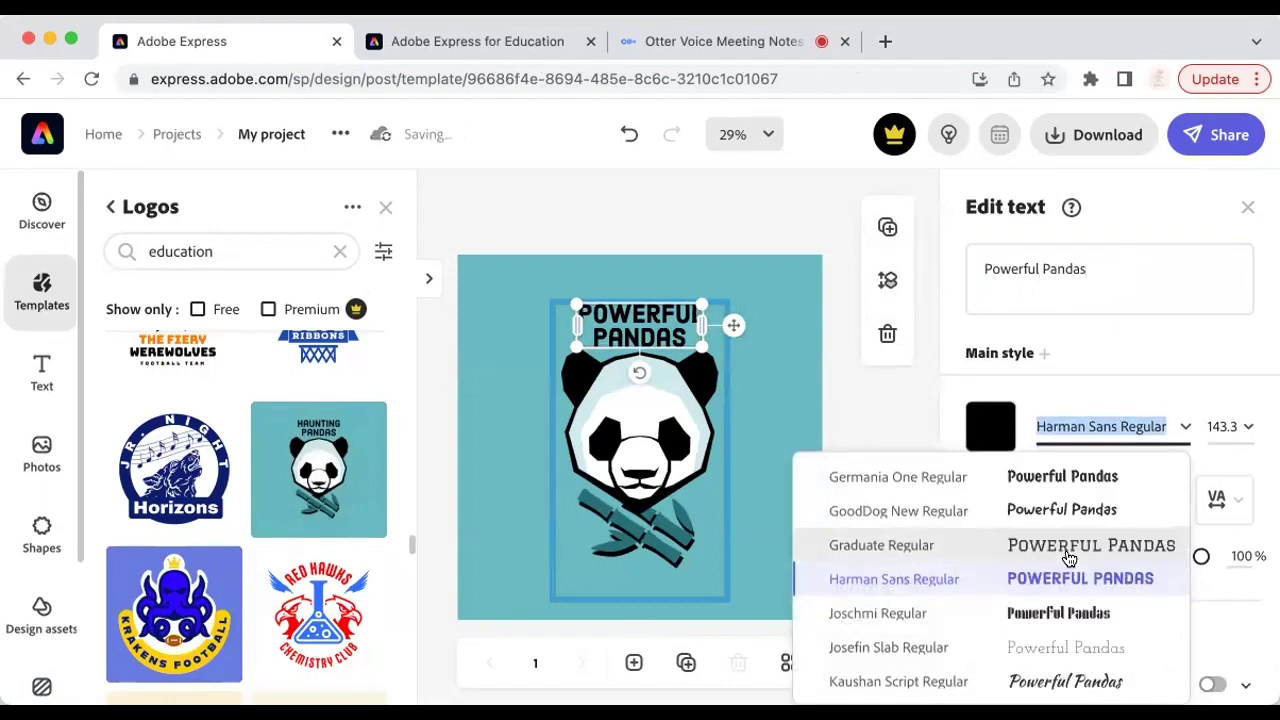
pyautogui.click(1068, 550)
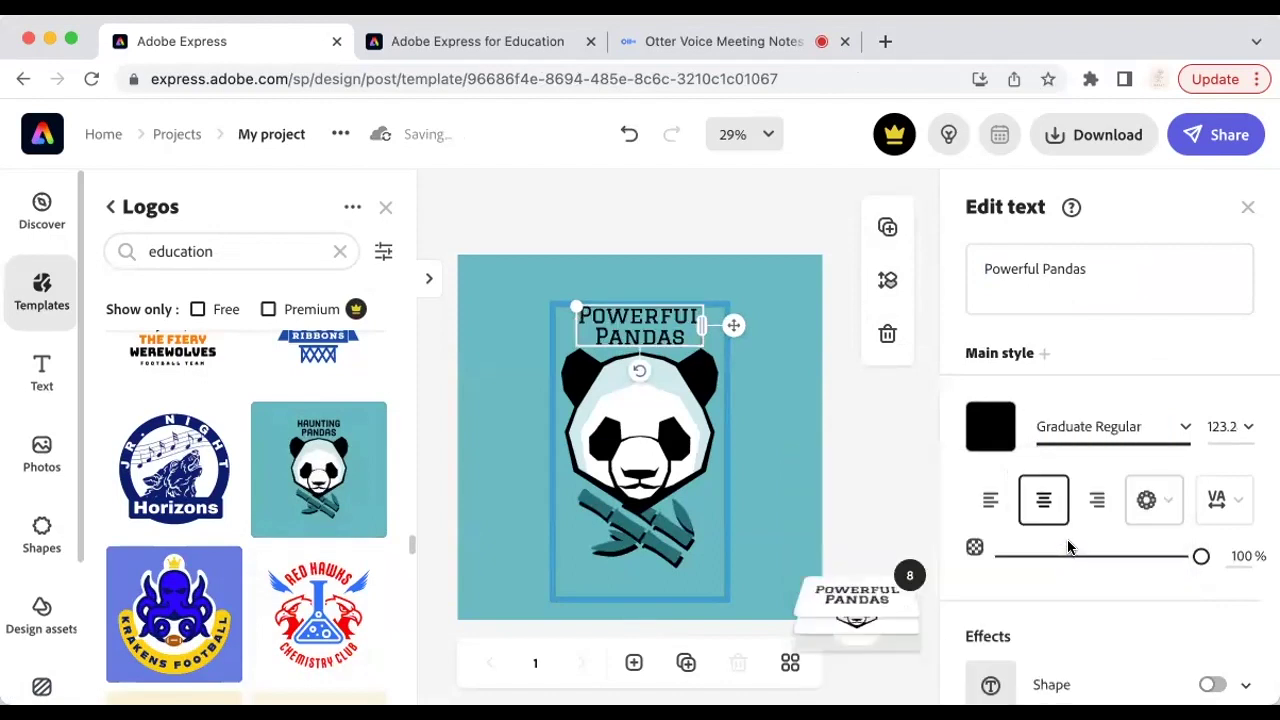
pyautogui.click(1232, 424)
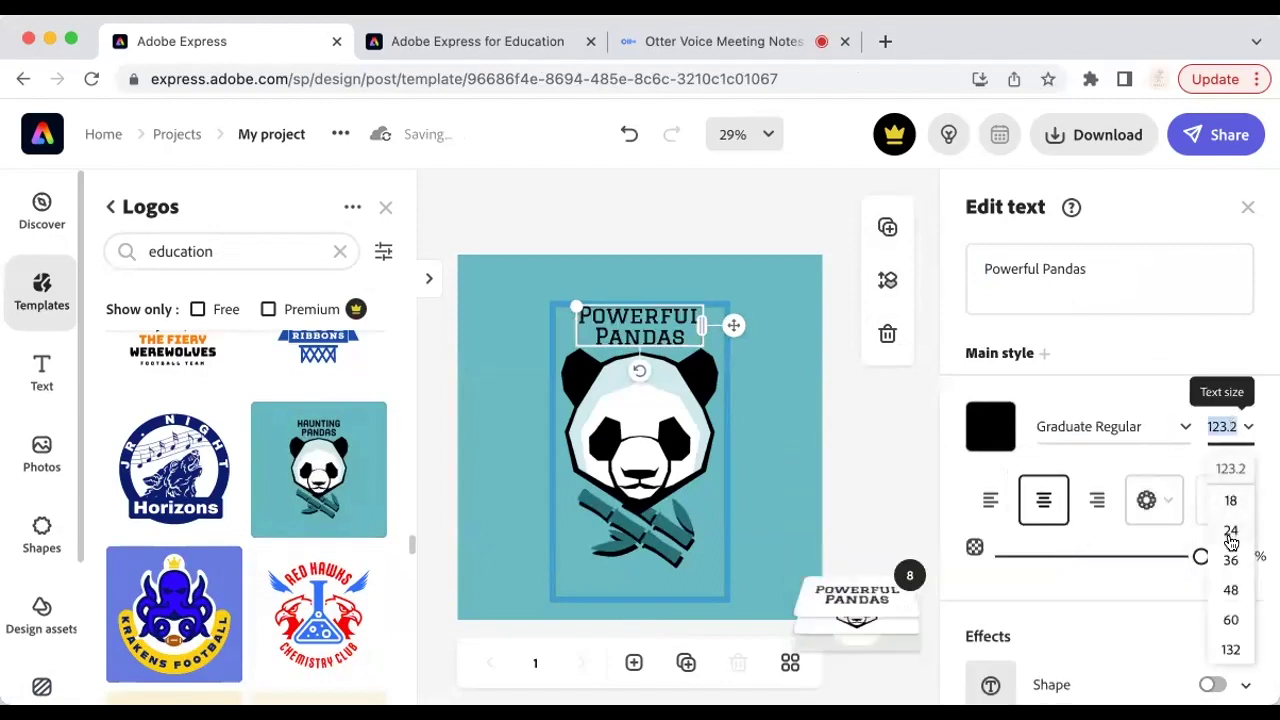
pyautogui.click(1228, 650)
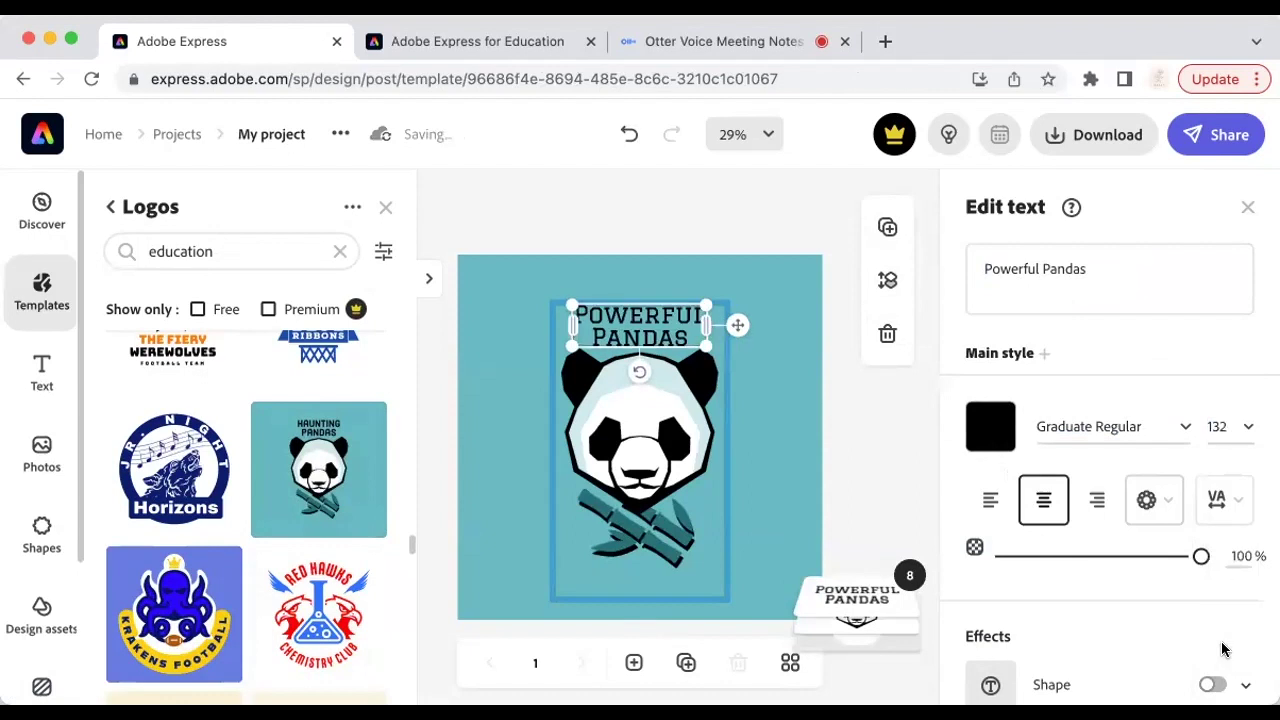
pyautogui.click(1216, 424)
pyautogui.write('1')
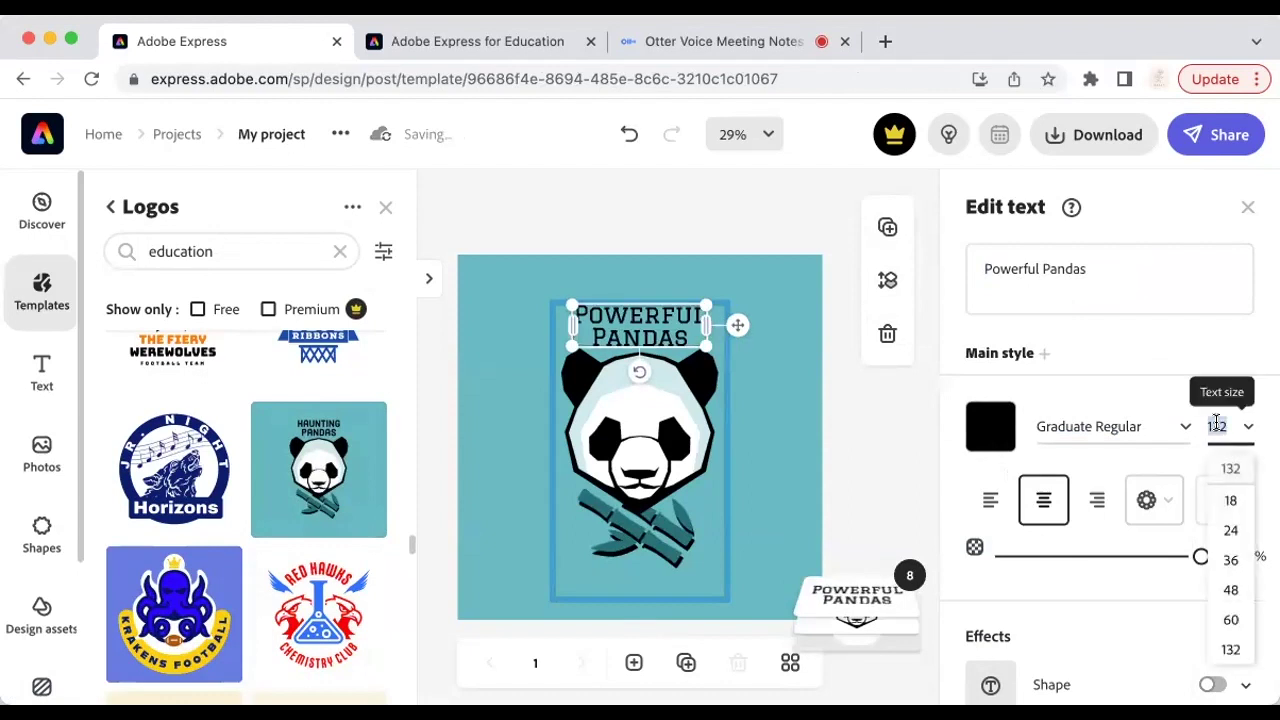
pyautogui.write('50')
pyautogui.press('Return')
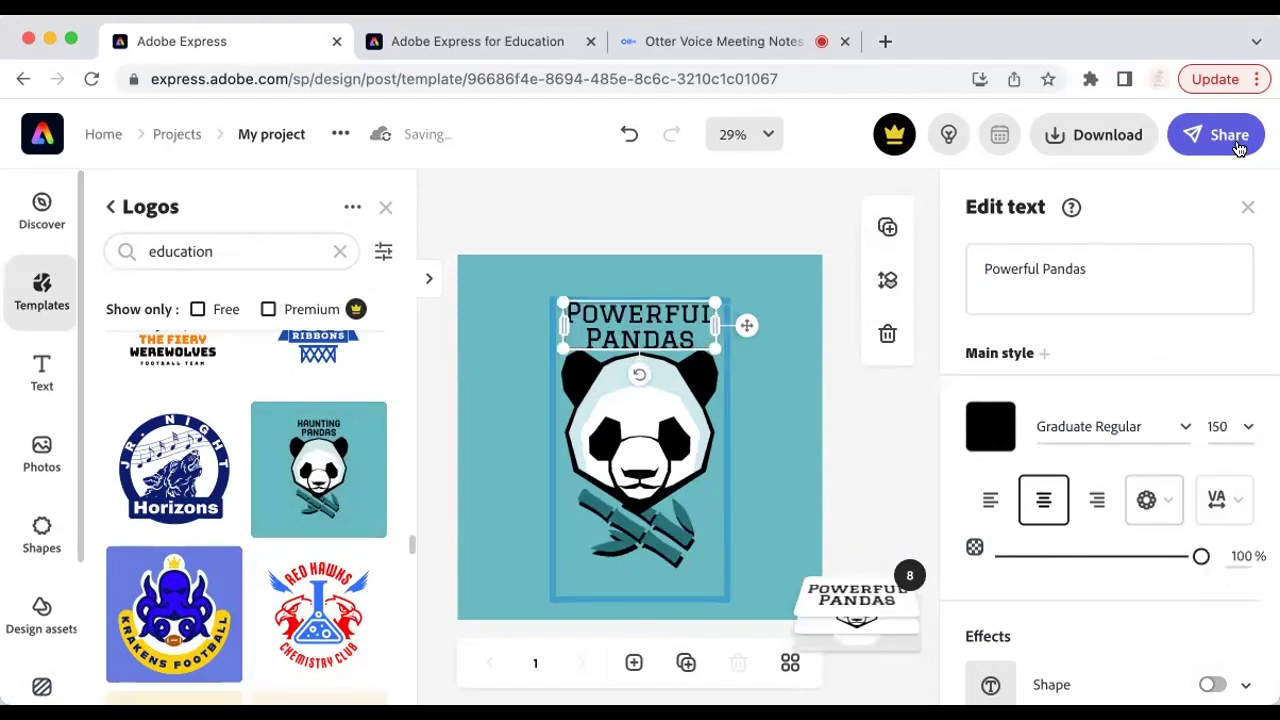
pyautogui.click(1248, 207)
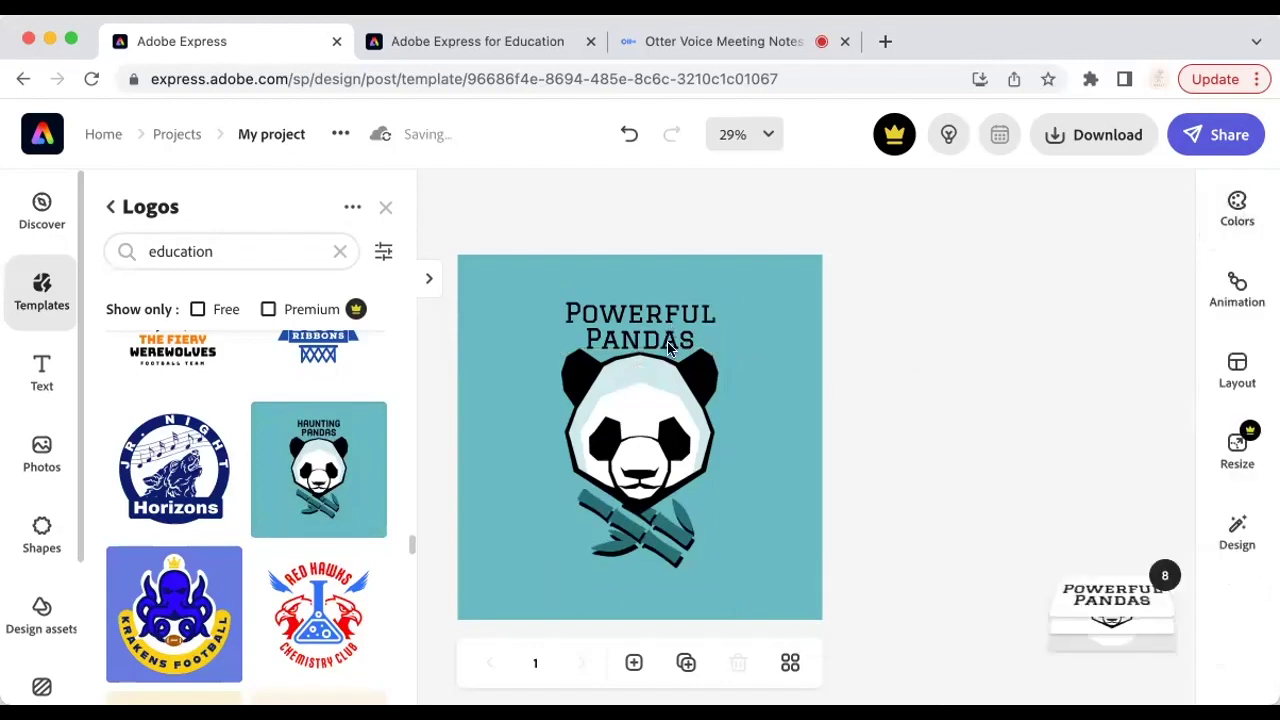
# Step: Ungroup the panda logo, then nudge the Powerful Pandas title slightly upward
pyautogui.click(655, 412)
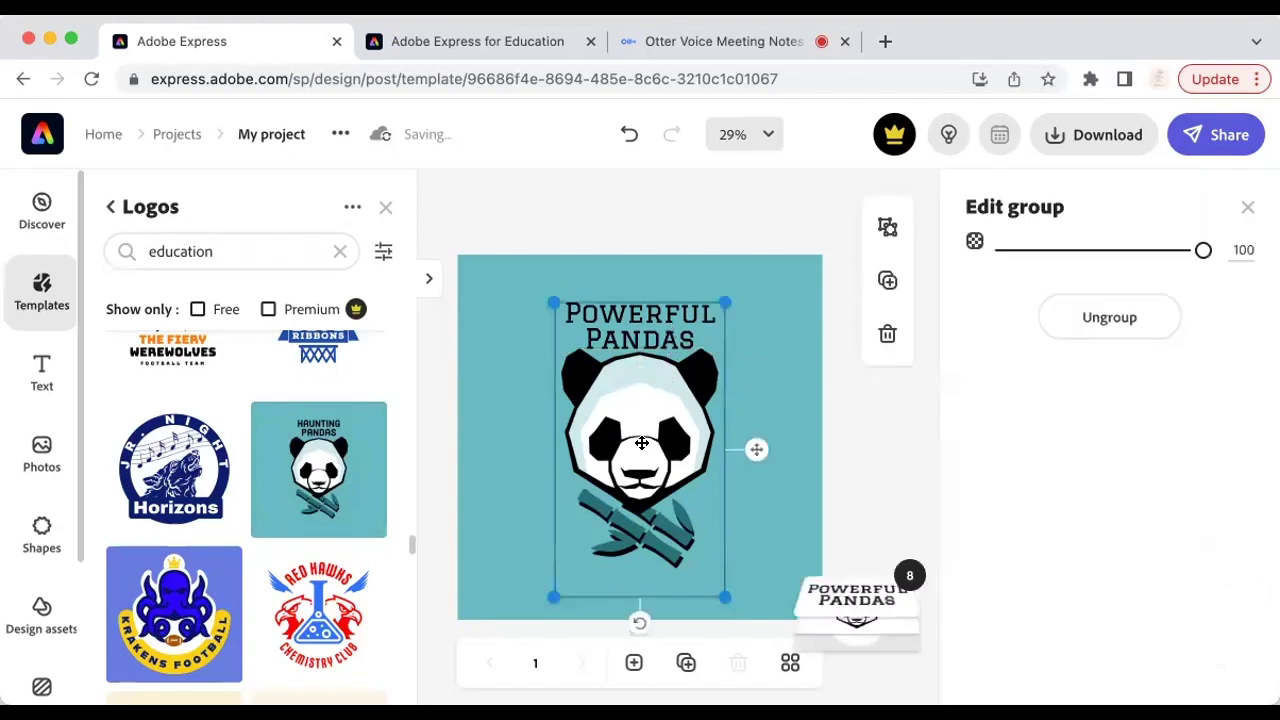
pyautogui.moveTo(640, 447); pyautogui.dragTo(643, 457)
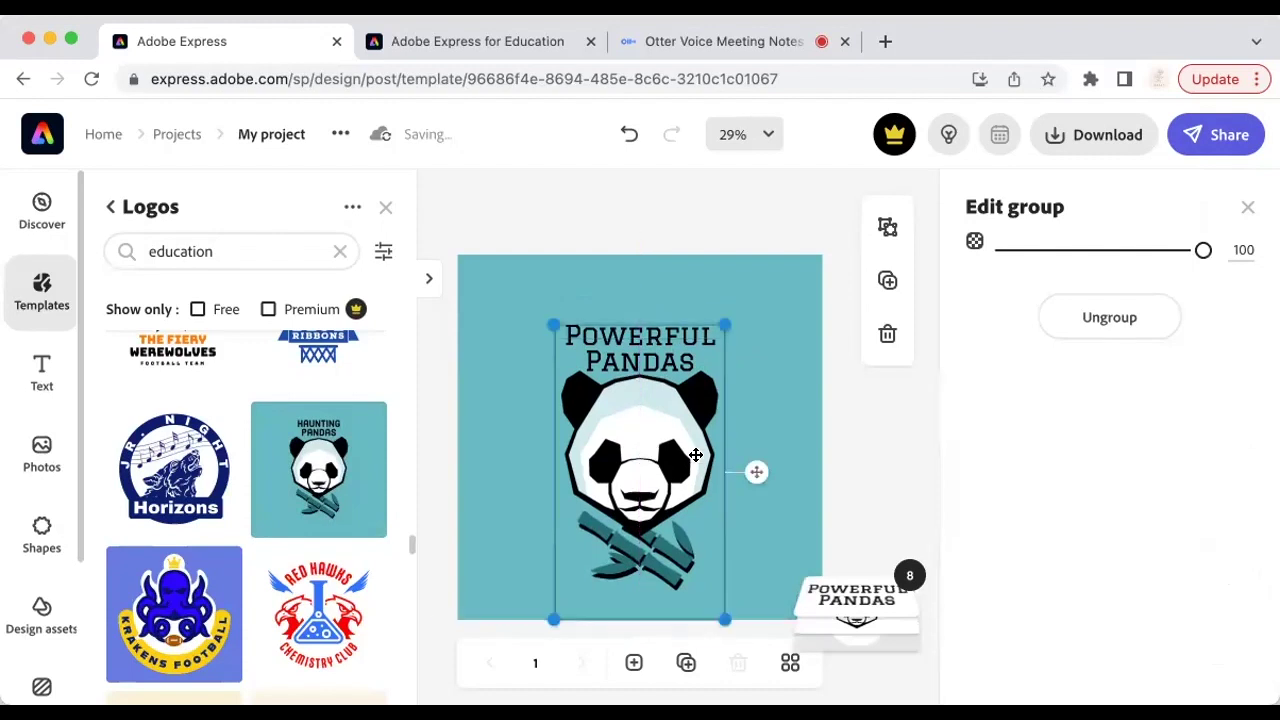
pyautogui.click(660, 320)
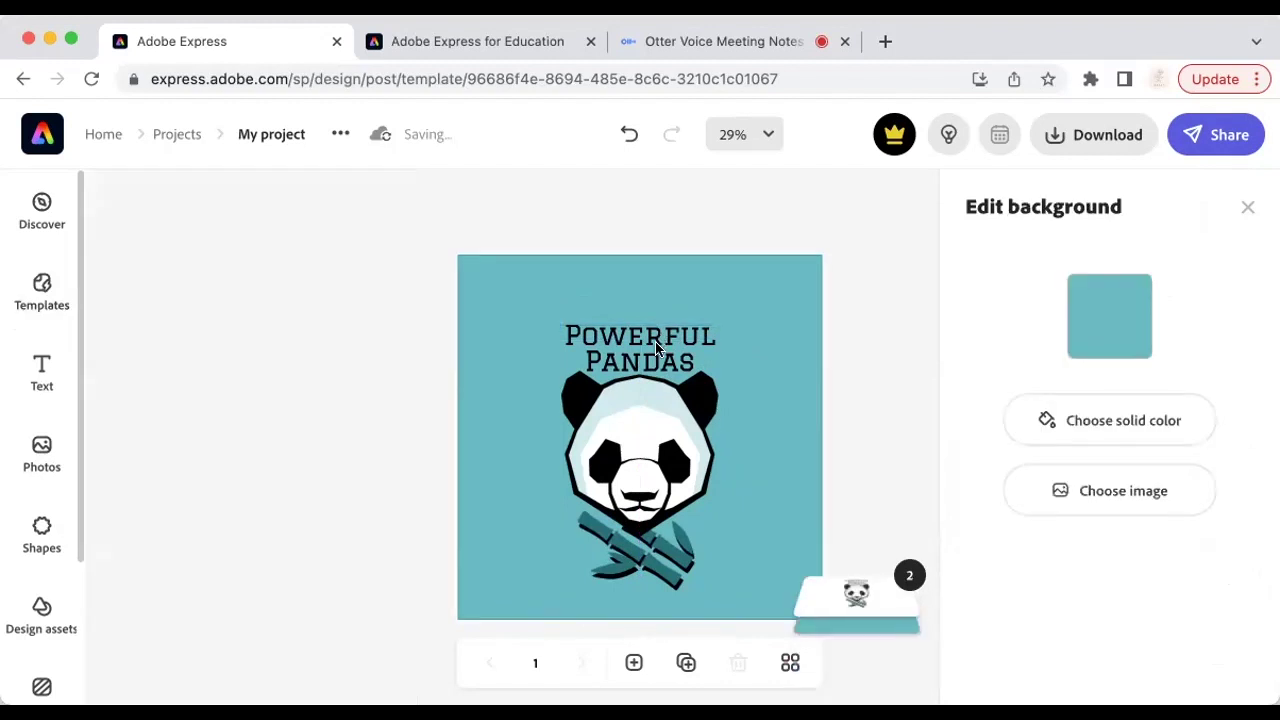
pyautogui.click(638, 344)
pyautogui.moveTo(638, 337); pyautogui.dragTo(638, 327)
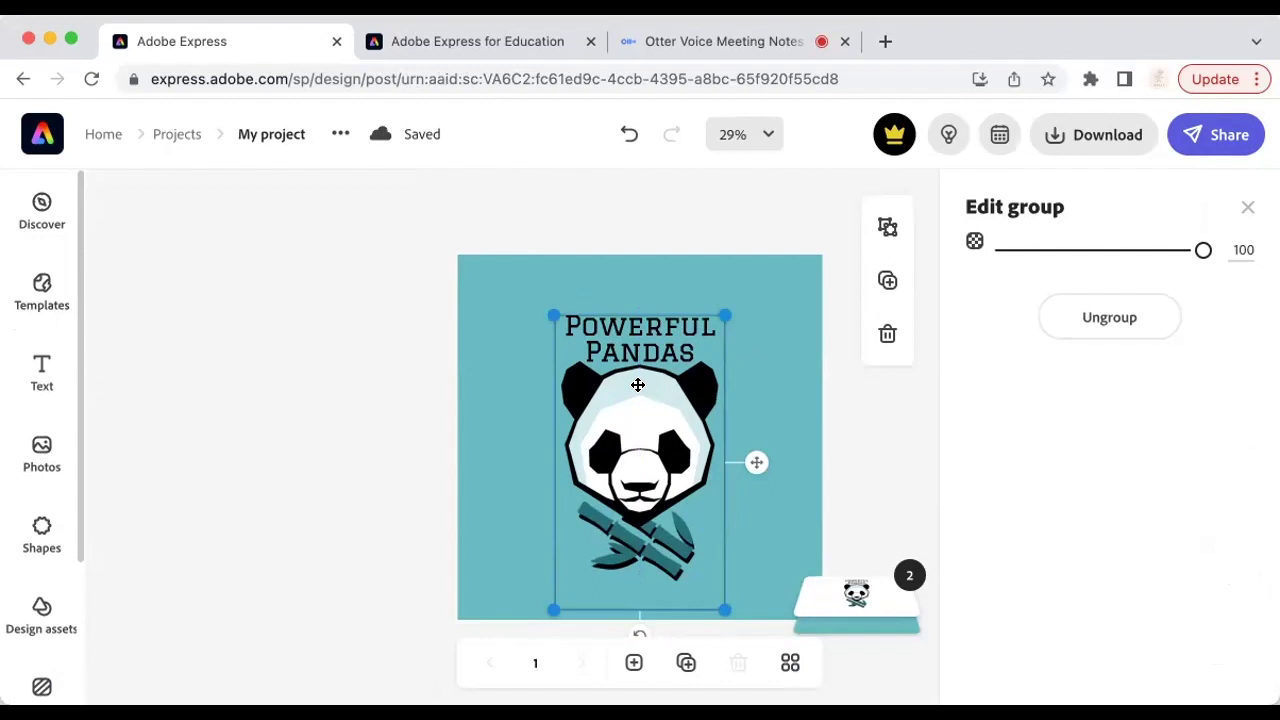
pyautogui.click(1137, 317)
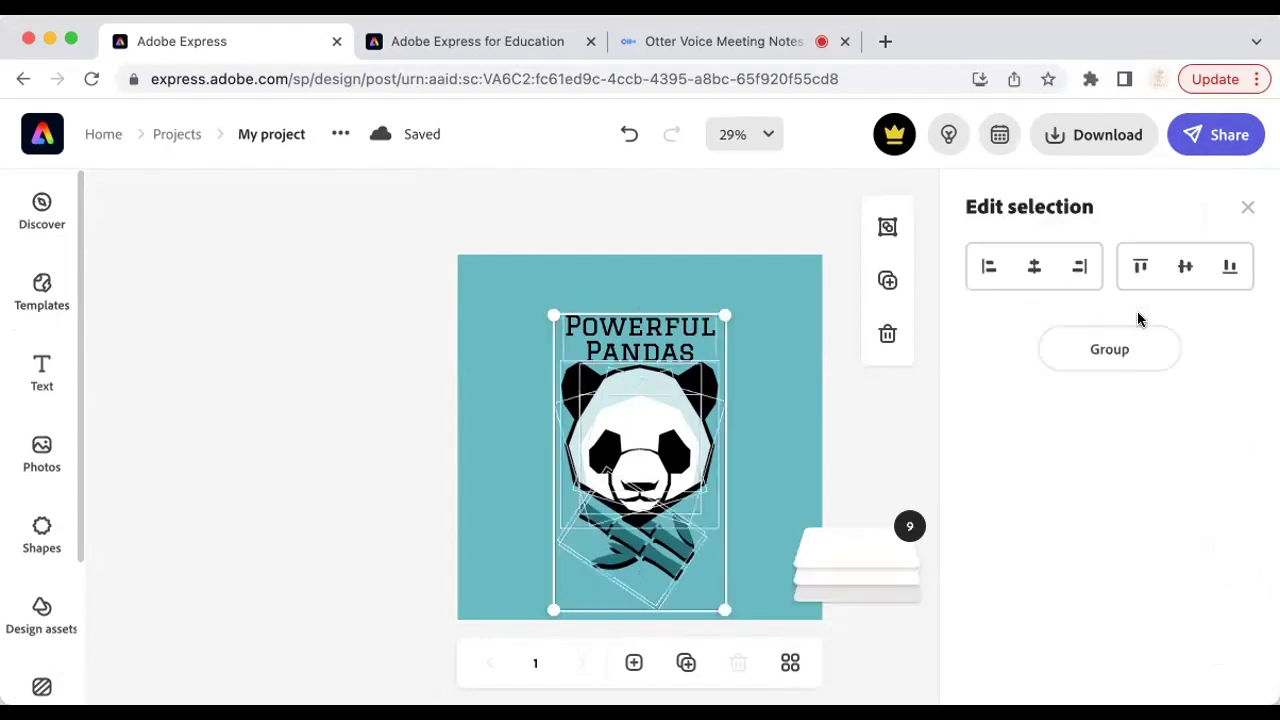
pyautogui.click(902, 416)
pyautogui.moveTo(658, 347); pyautogui.dragTo(660, 331)
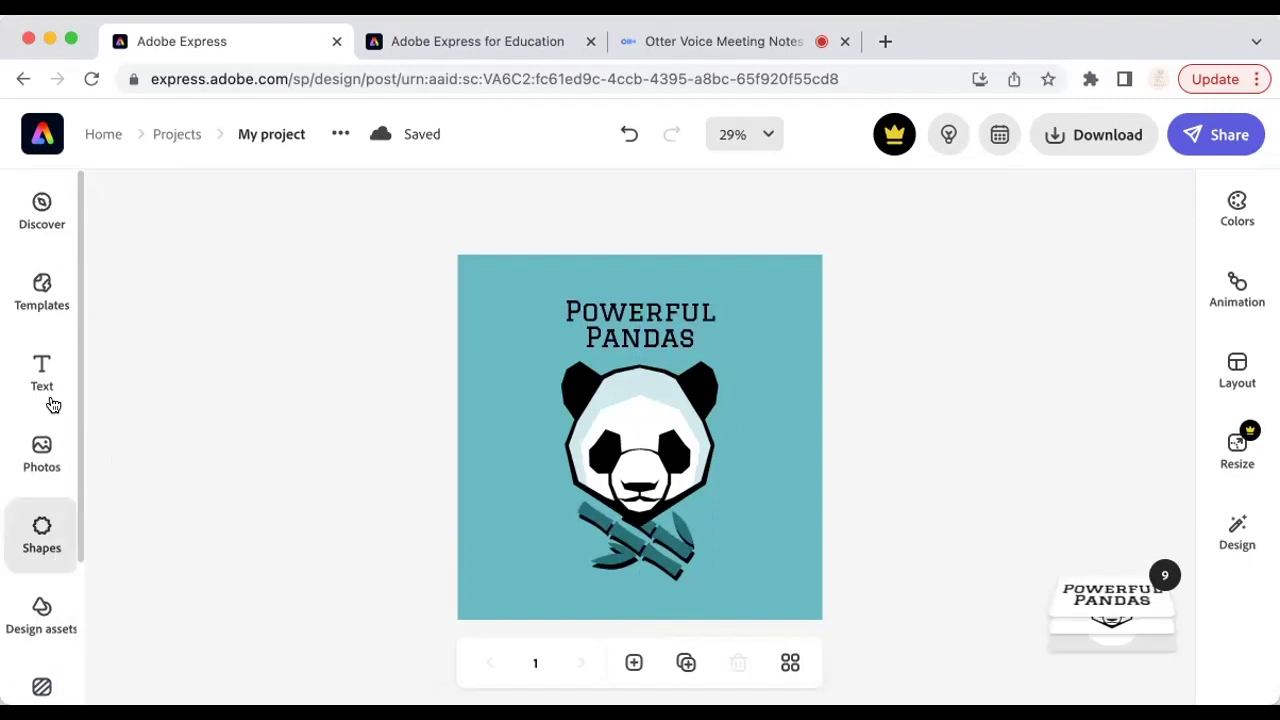
# Step: Search Discover content for 'panda' and browse the photo results
pyautogui.click(22, 213)
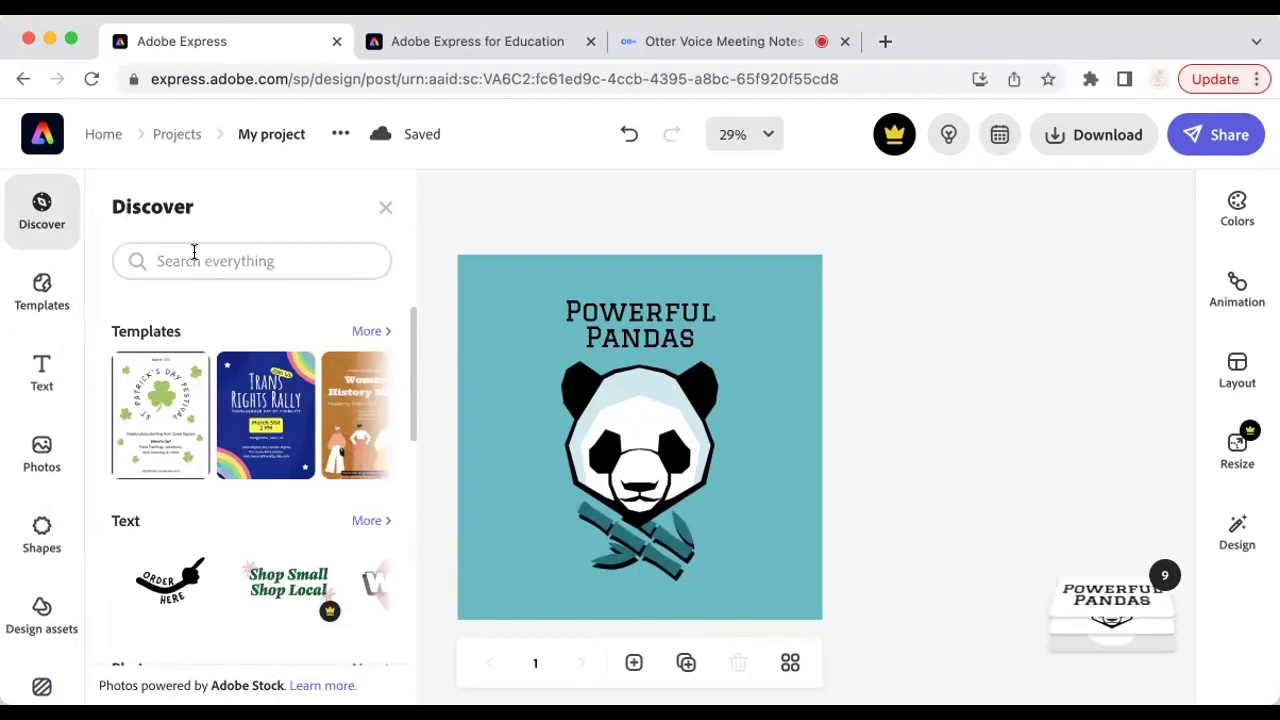
pyautogui.scroll(-3, 220, 518)
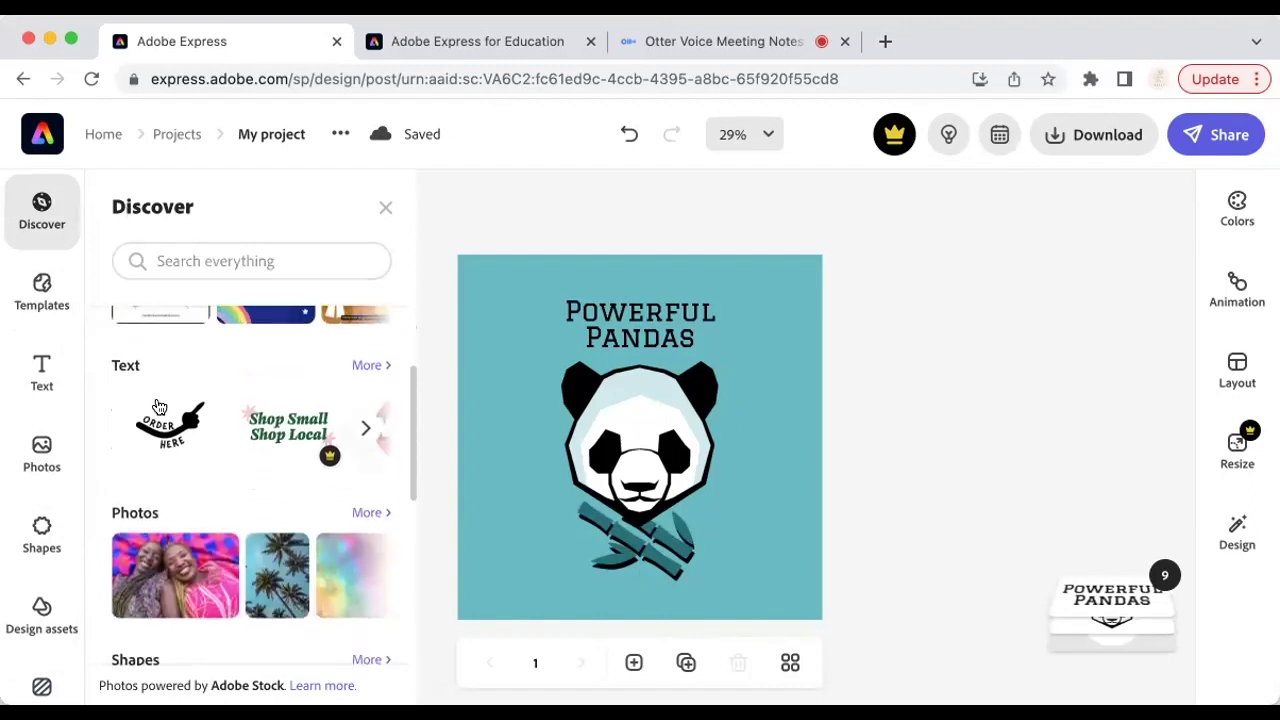
pyautogui.hscroll(3, 267, 428)
pyautogui.scroll(-2, 280, 470)
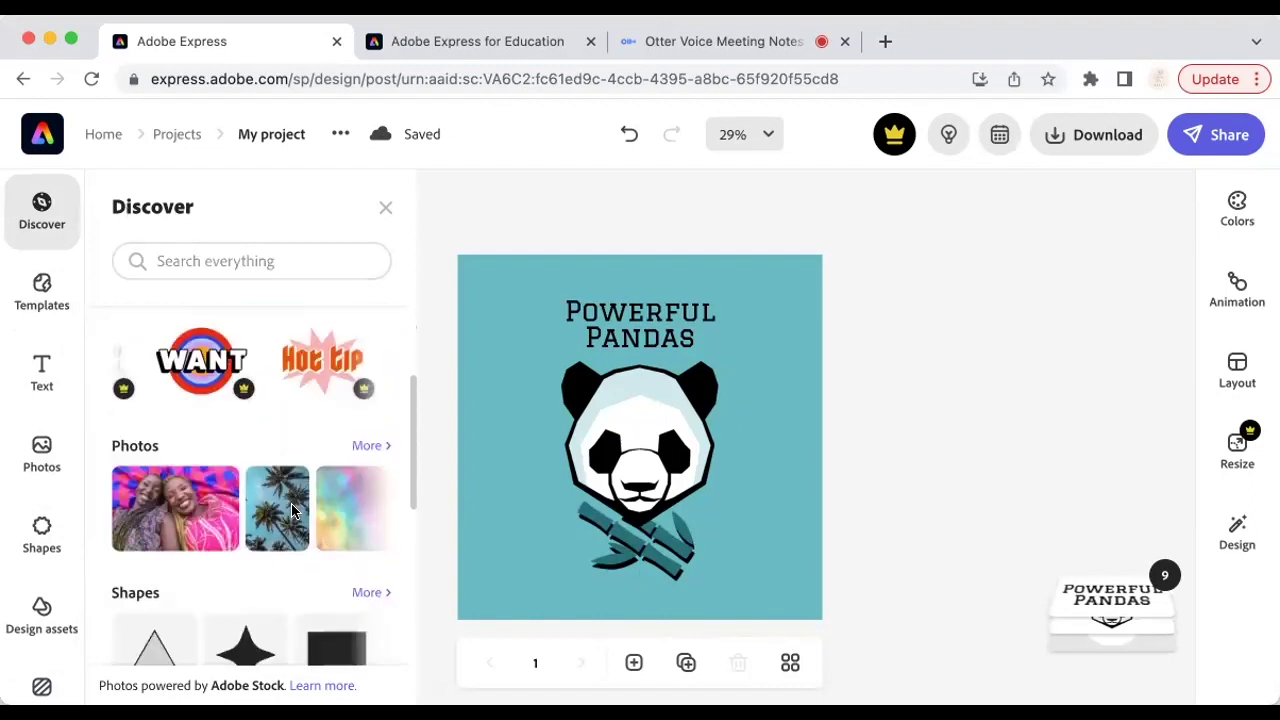
pyautogui.scroll(-6, 295, 512)
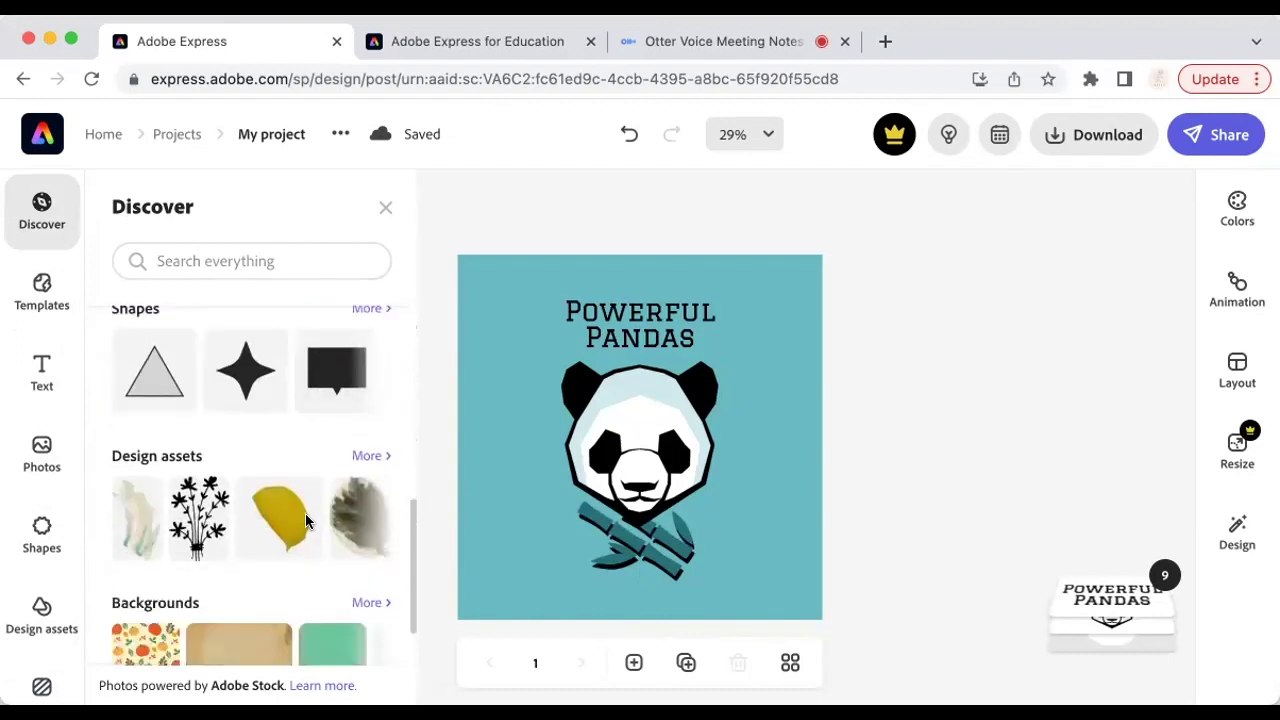
pyautogui.scroll(-1, 265, 545)
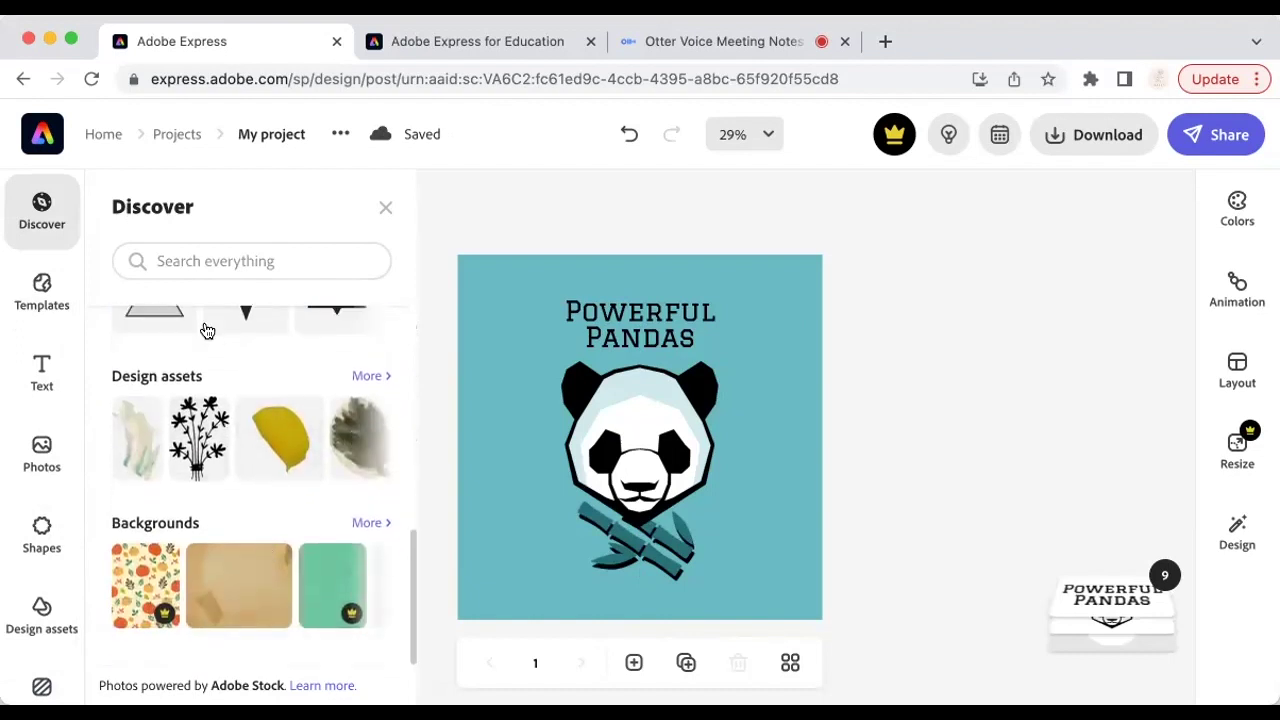
pyautogui.click(188, 256)
pyautogui.write('panda')
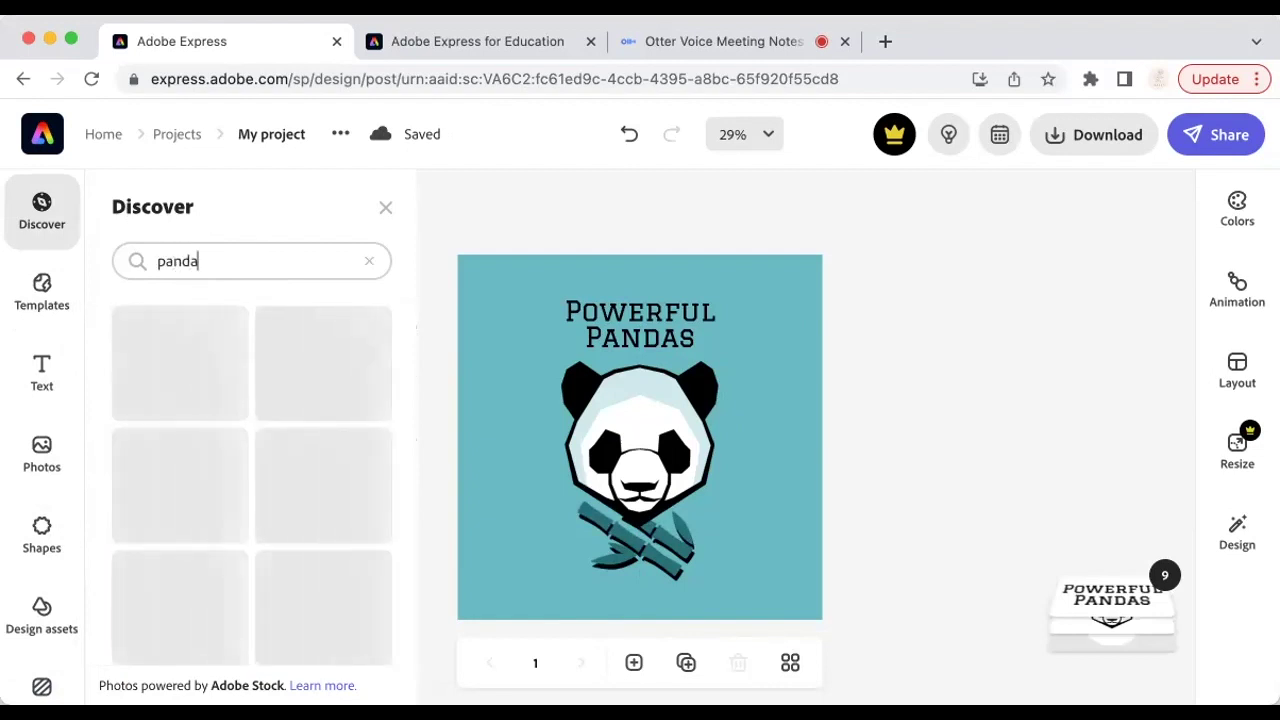
pyautogui.scroll(-1, 237, 568)
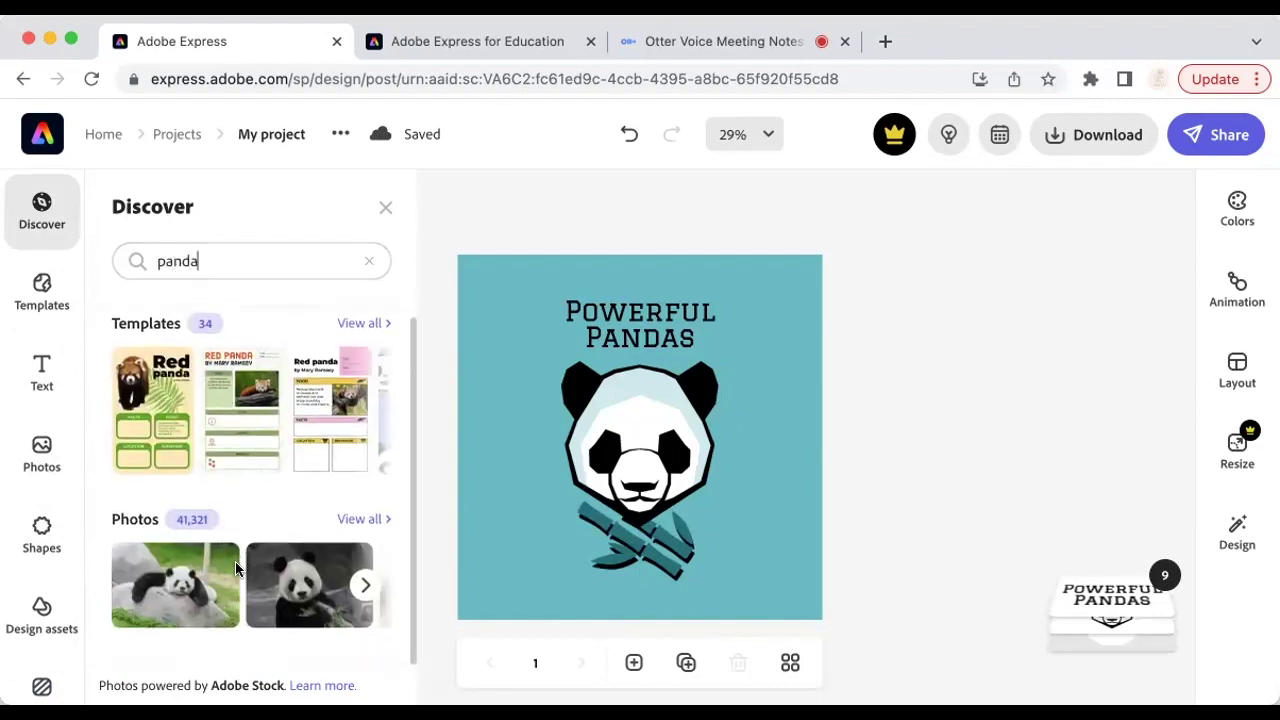
pyautogui.scroll(1, 237, 568)
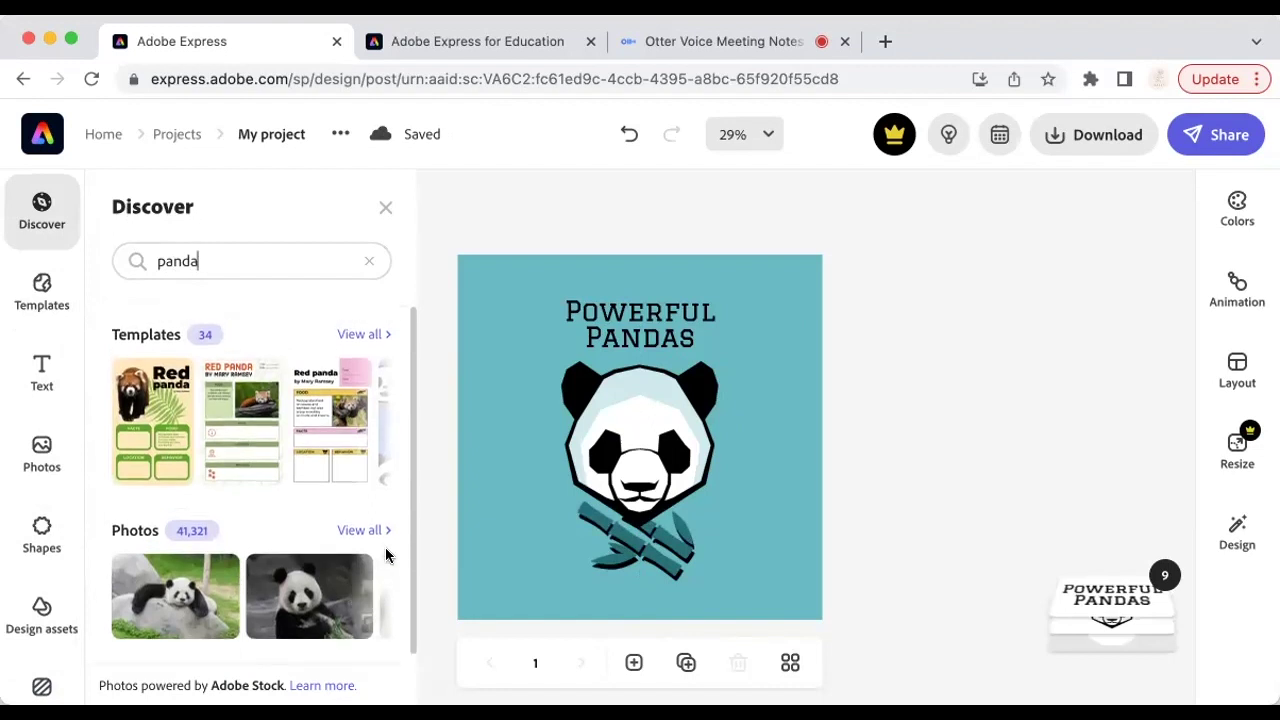
pyautogui.click(368, 598)
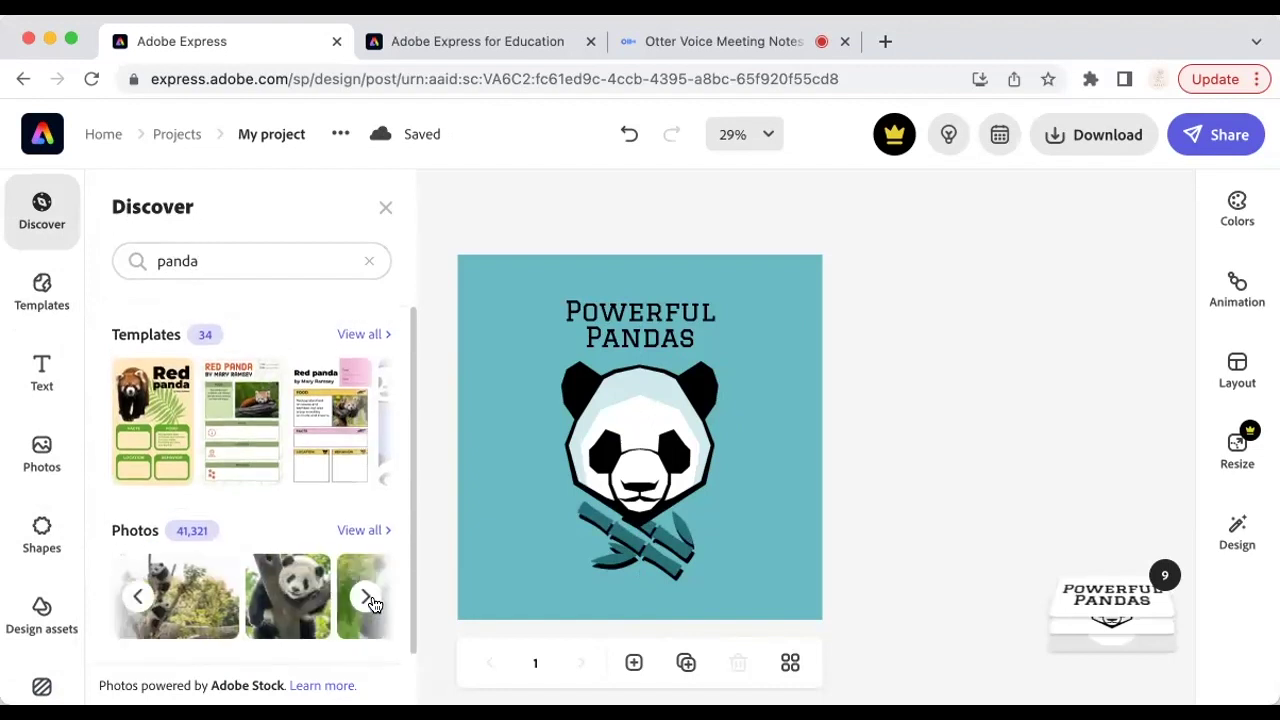
pyautogui.click(370, 601)
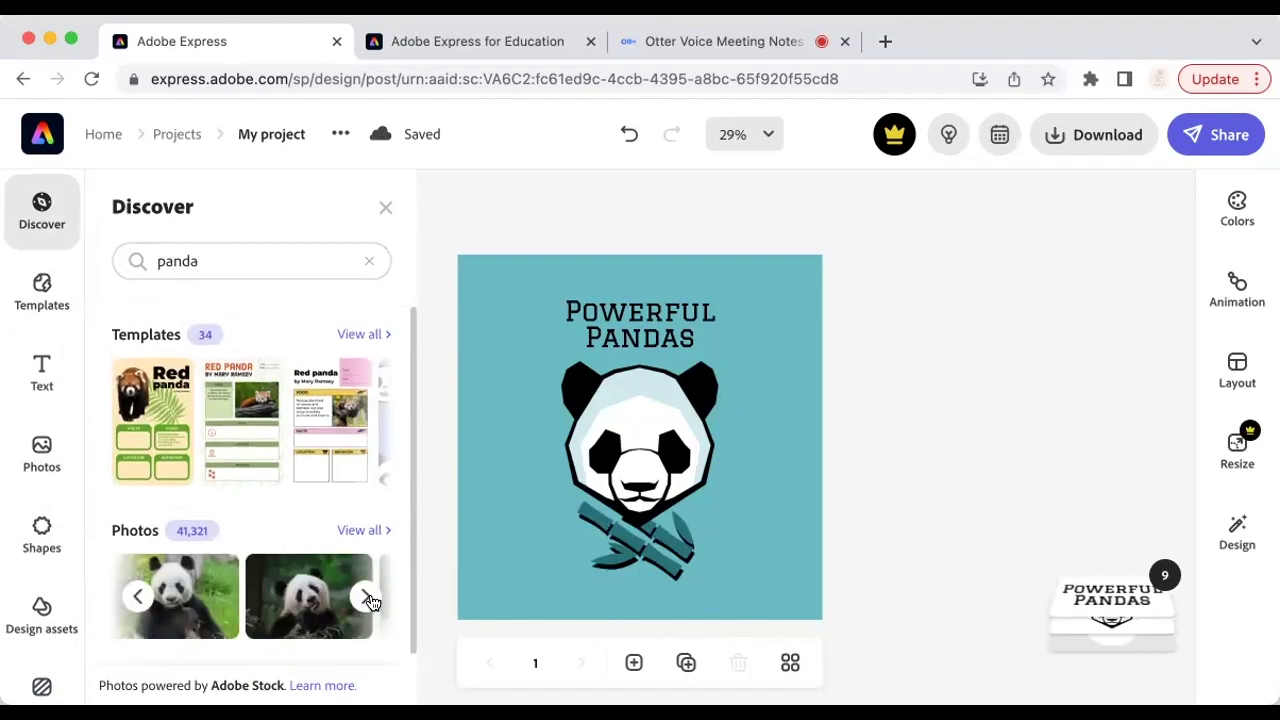
# Step: Change the search to 'bamboo' and scroll down to its design assets
pyautogui.click(236, 263)
pyautogui.write('bam')
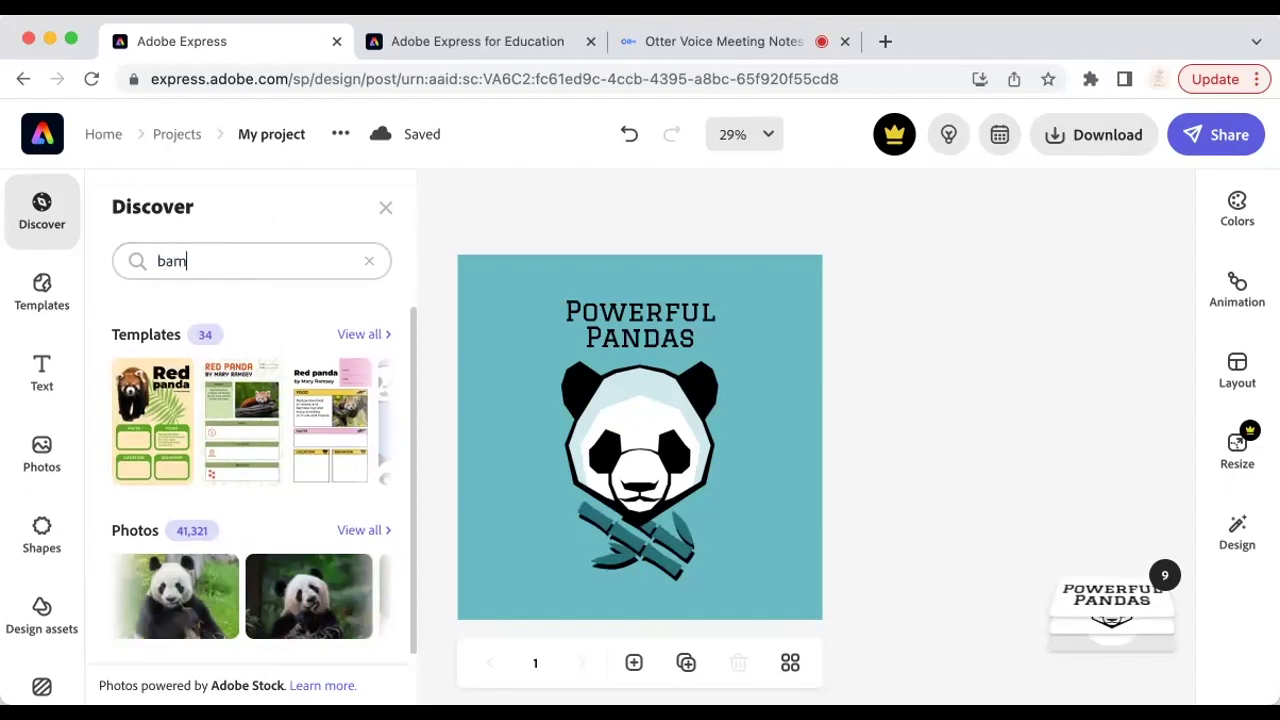
pyautogui.write('boo')
pyautogui.press('Return')
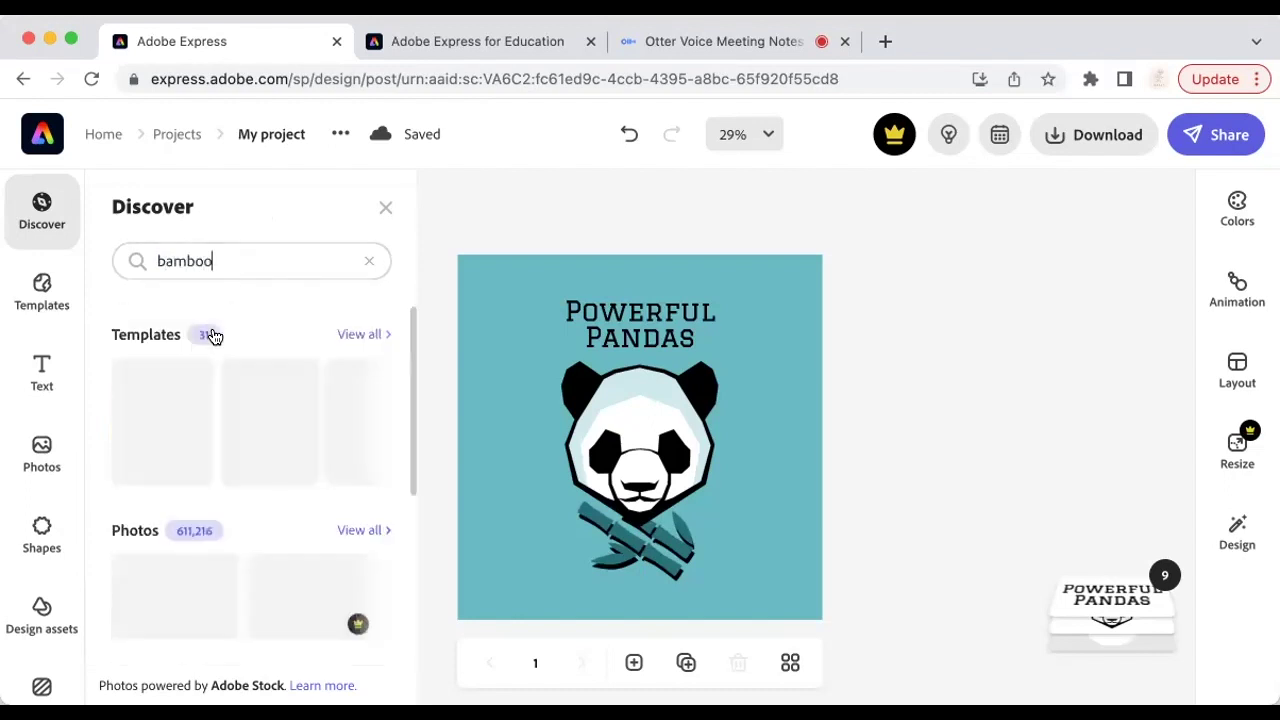
pyautogui.scroll(-5, 255, 499)
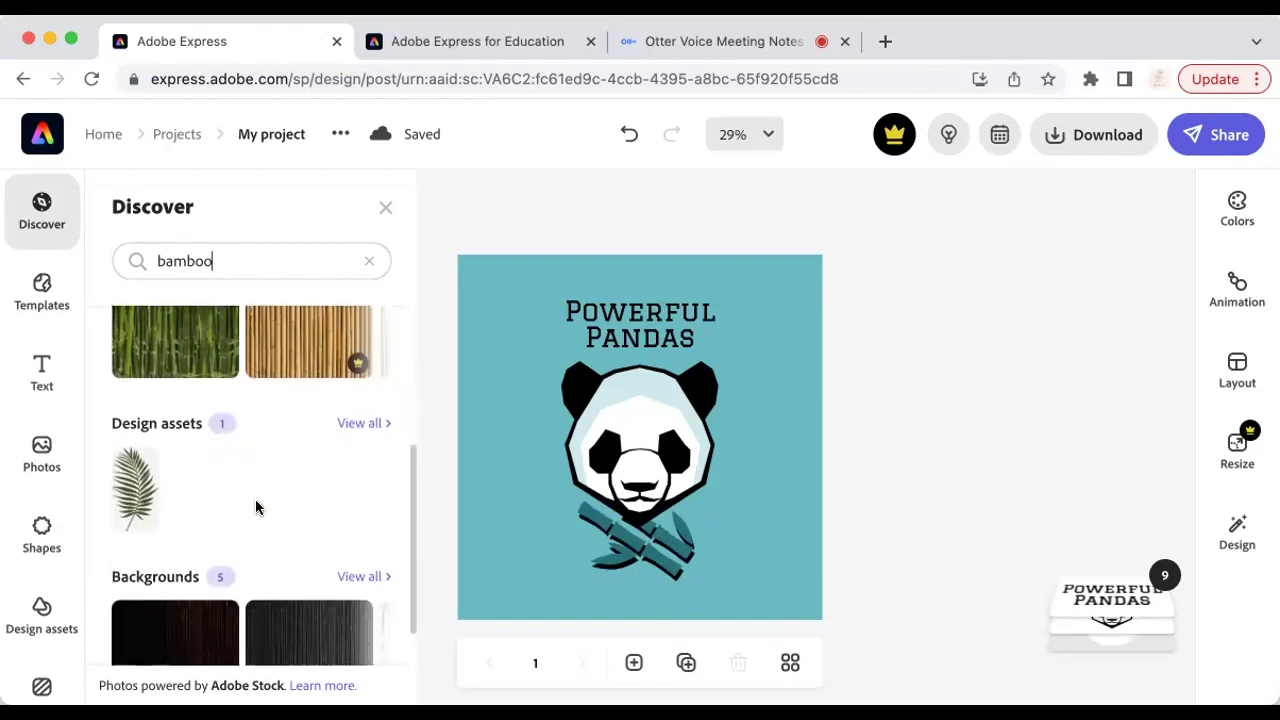
# Step: Place the palm-leaf asset on the canvas, enlarge it and move it right of the panda
pyautogui.moveTo(416, 463); pyautogui.dragTo(554, 441)
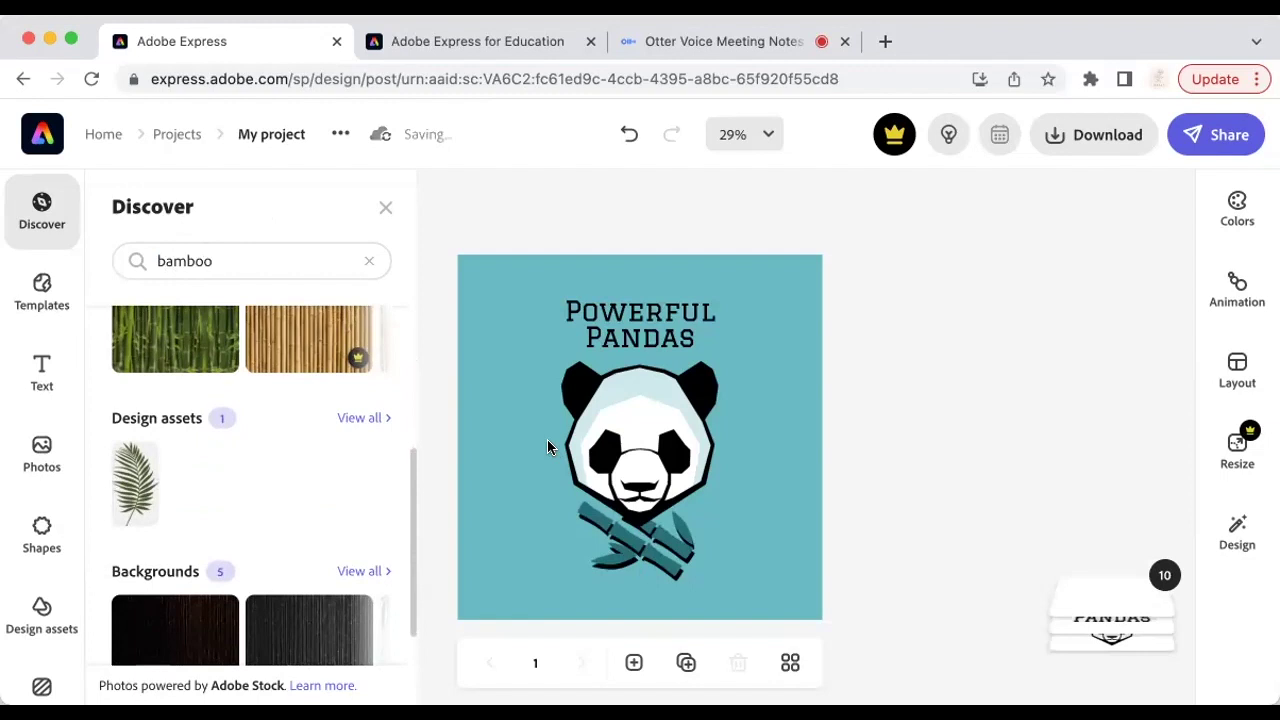
pyautogui.click(541, 451)
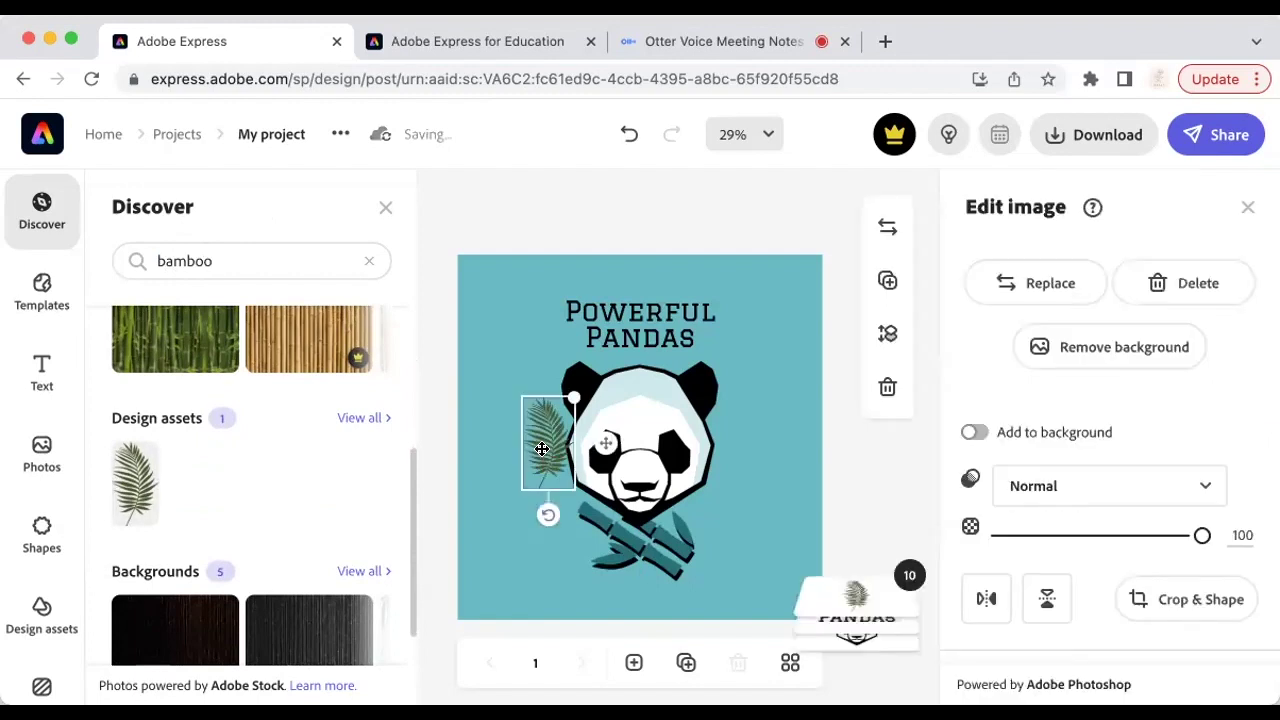
pyautogui.moveTo(570, 398); pyautogui.dragTo(612, 352)
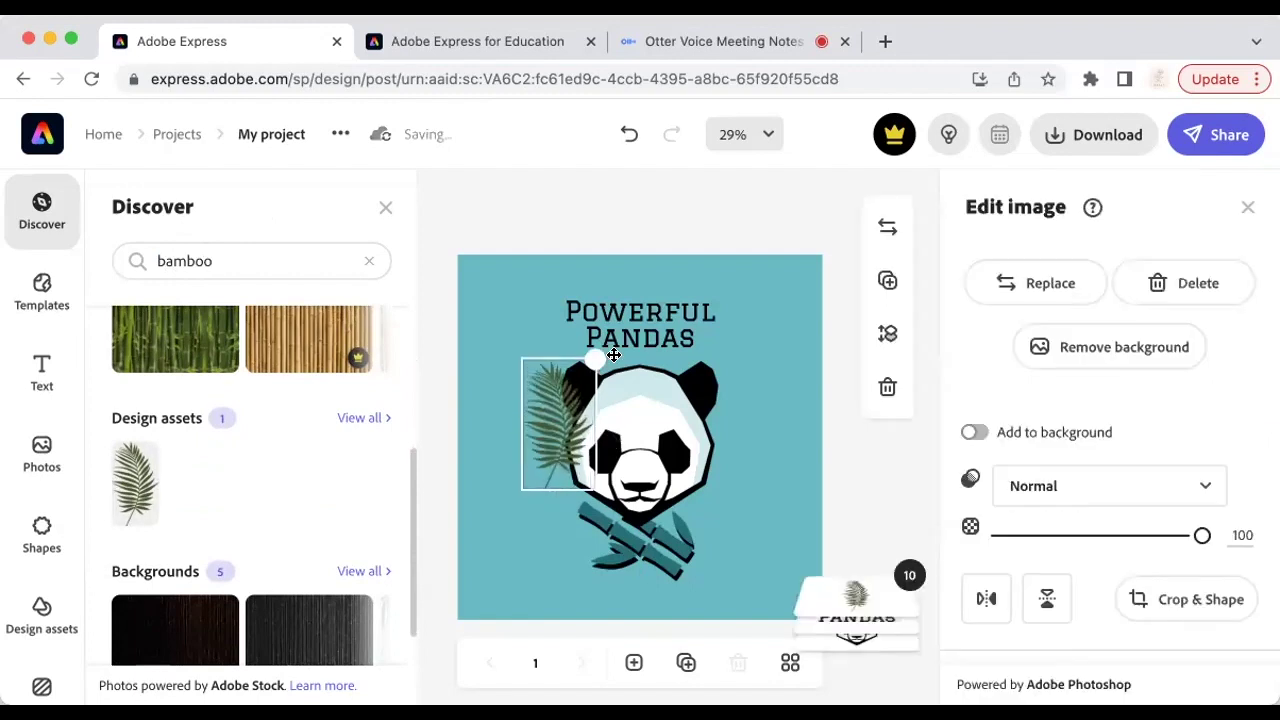
pyautogui.moveTo(587, 457); pyautogui.dragTo(800, 535)
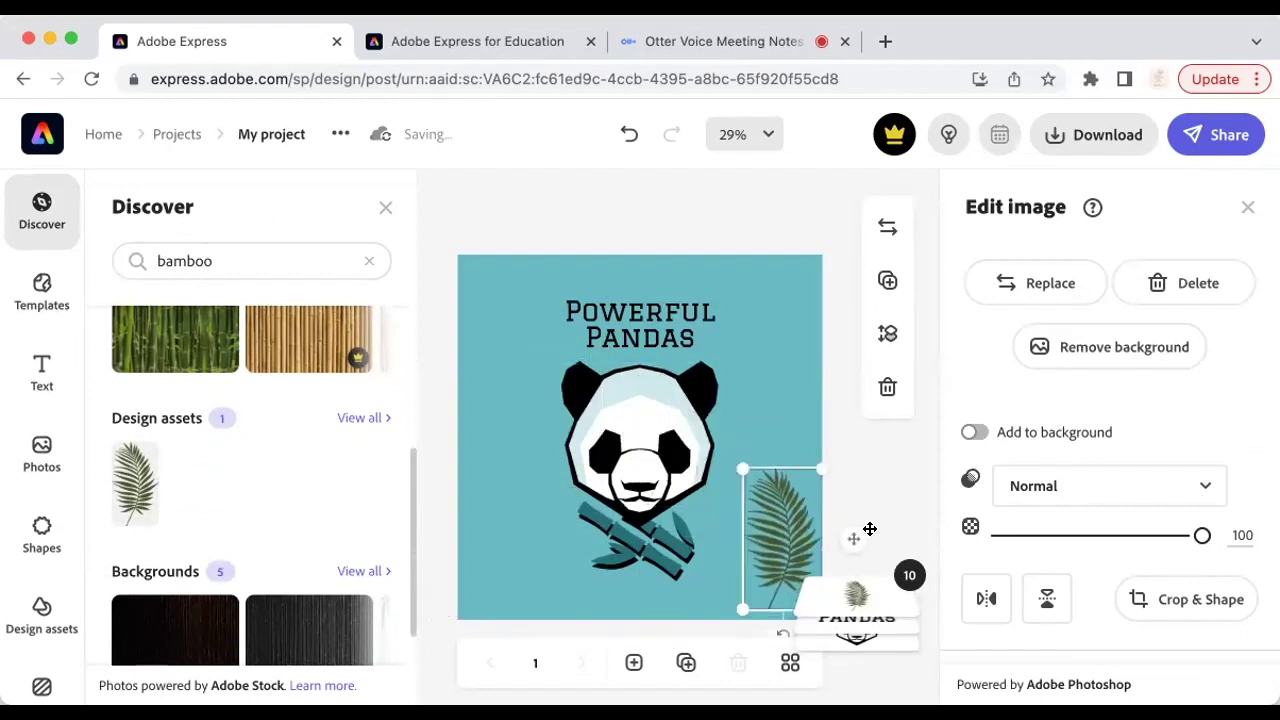
# Step: Shrink the fern leaf and nudge it toward the bottom-right corner
pyautogui.click(903, 494)
pyautogui.click(801, 521)
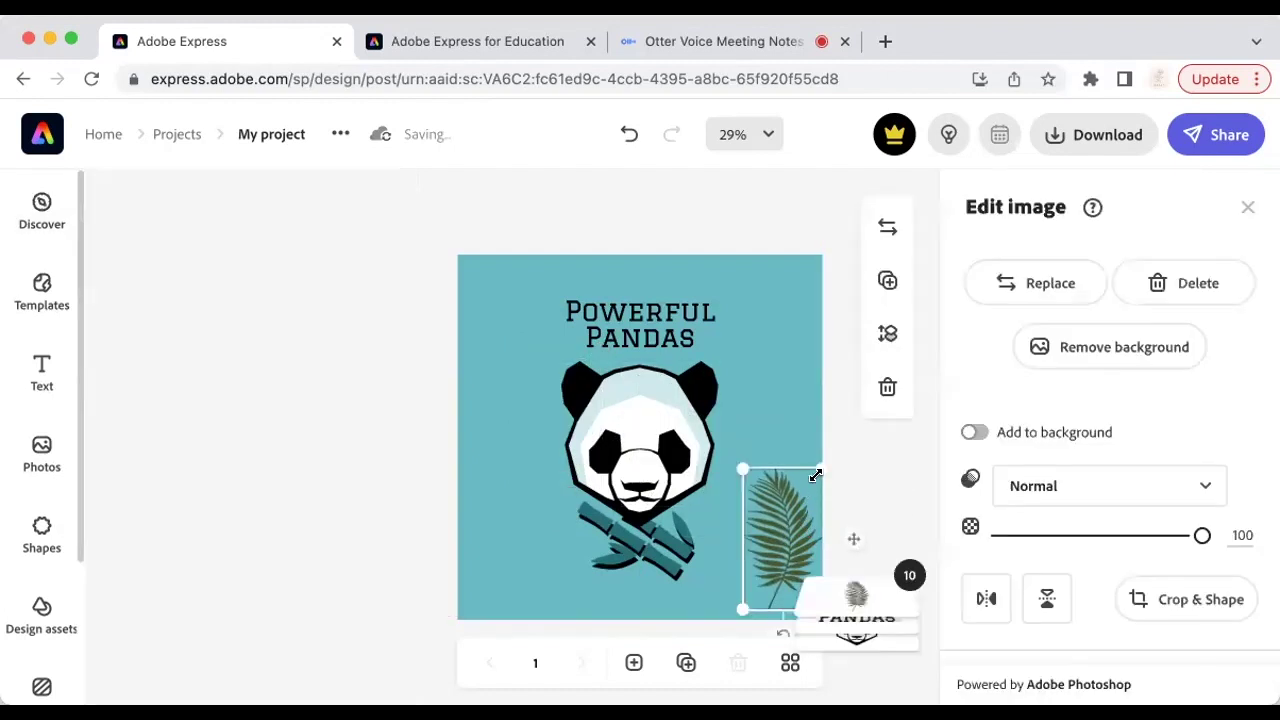
pyautogui.moveTo(810, 472); pyautogui.dragTo(810, 491)
pyautogui.moveTo(773, 557); pyautogui.dragTo(763, 561)
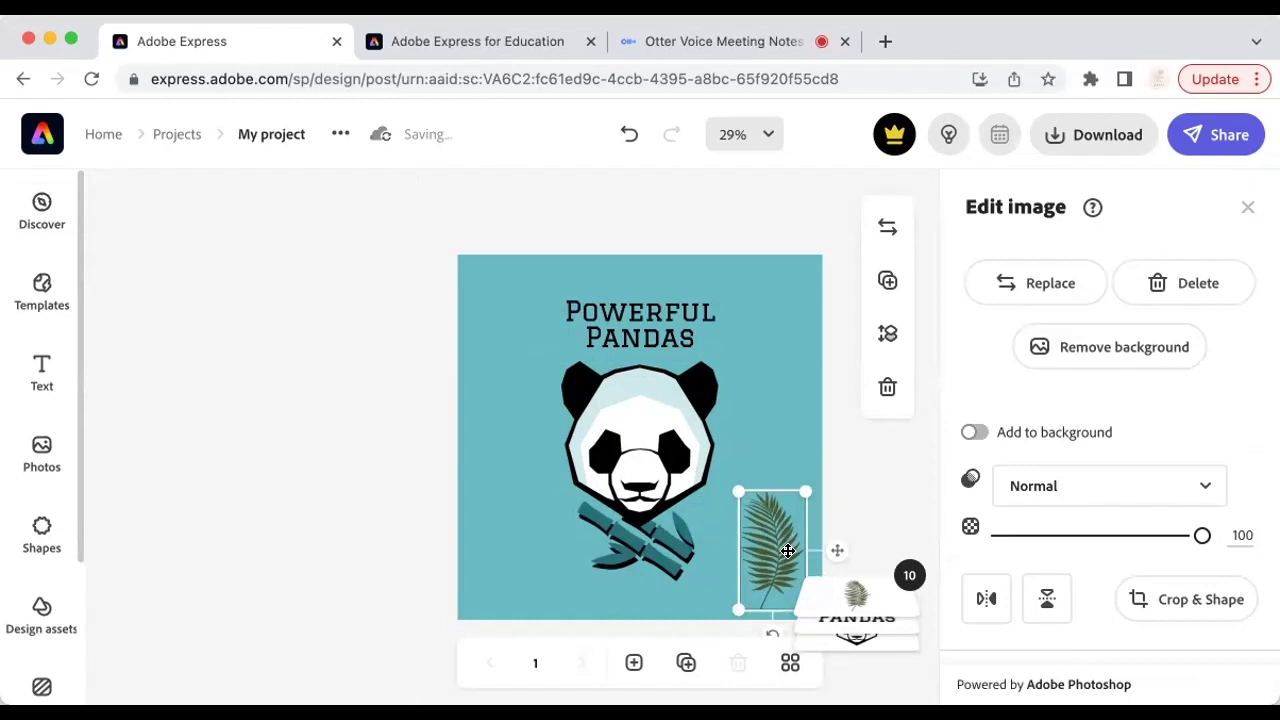
pyautogui.moveTo(787, 551); pyautogui.dragTo(794, 558)
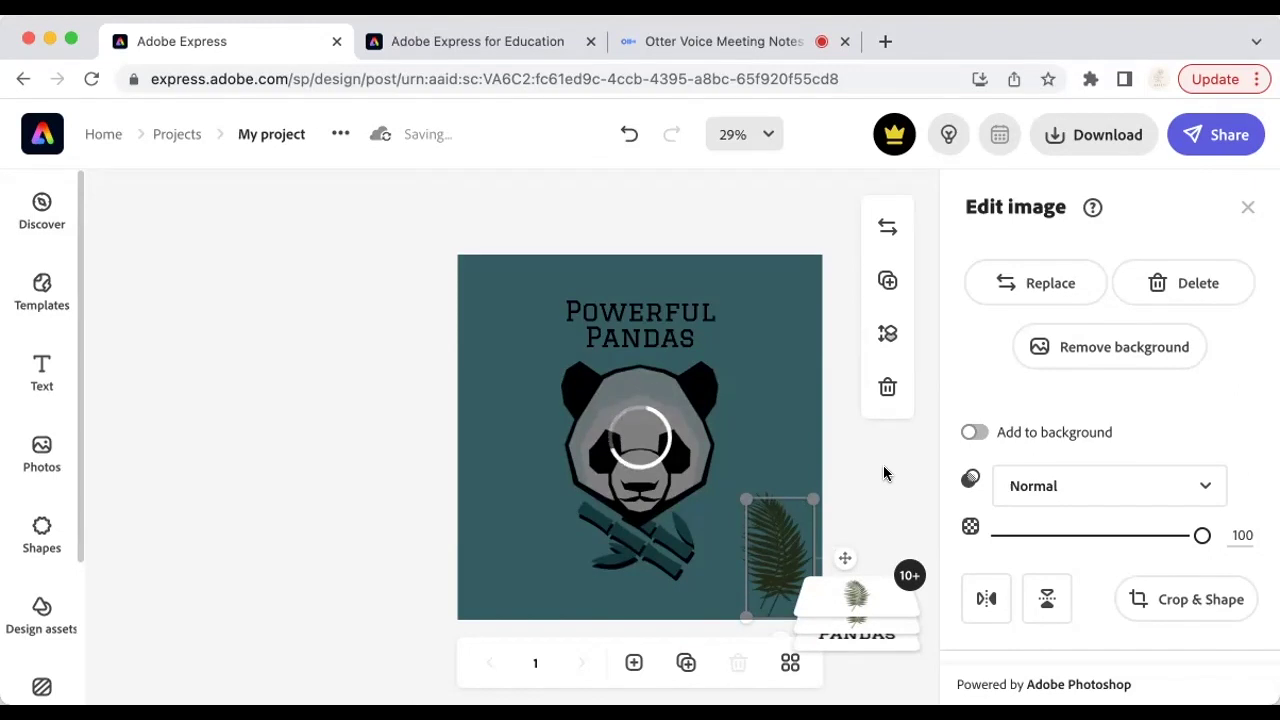
# Step: Add a second fern leaf, rotate it and move it into the top-left corner
pyautogui.click(849, 551)
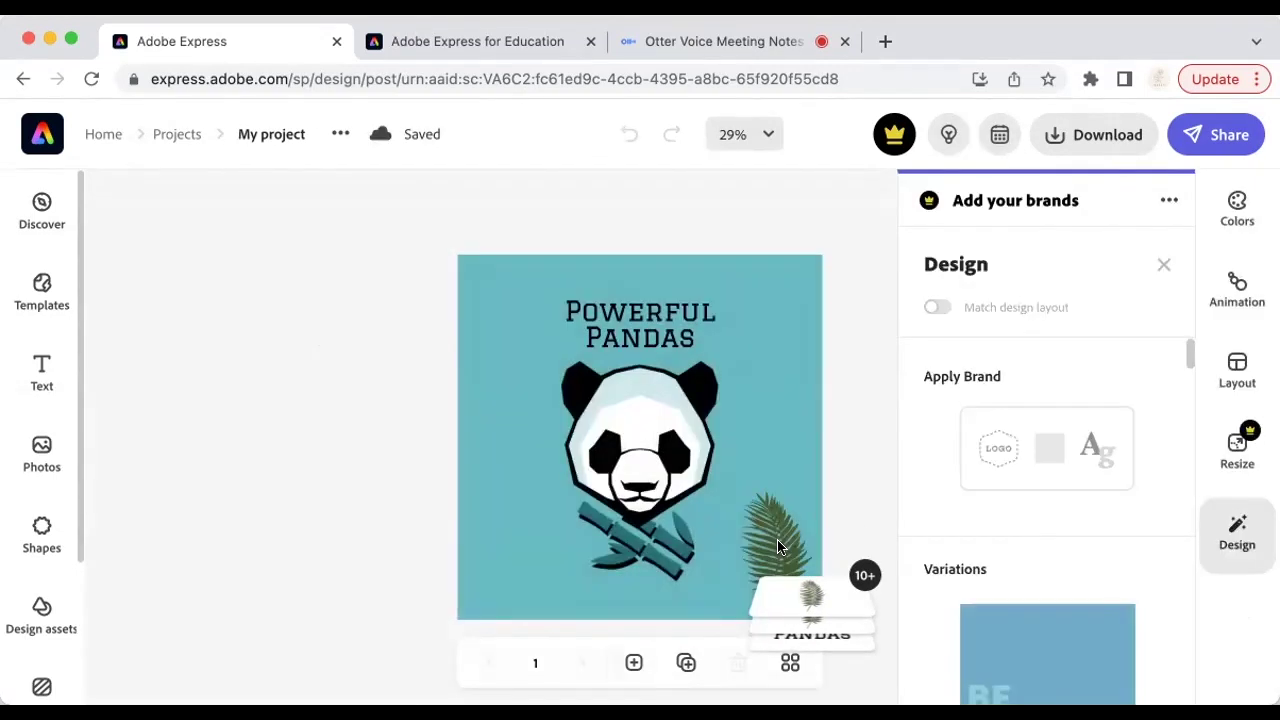
pyautogui.moveTo(790, 520); pyautogui.dragTo(782, 434)
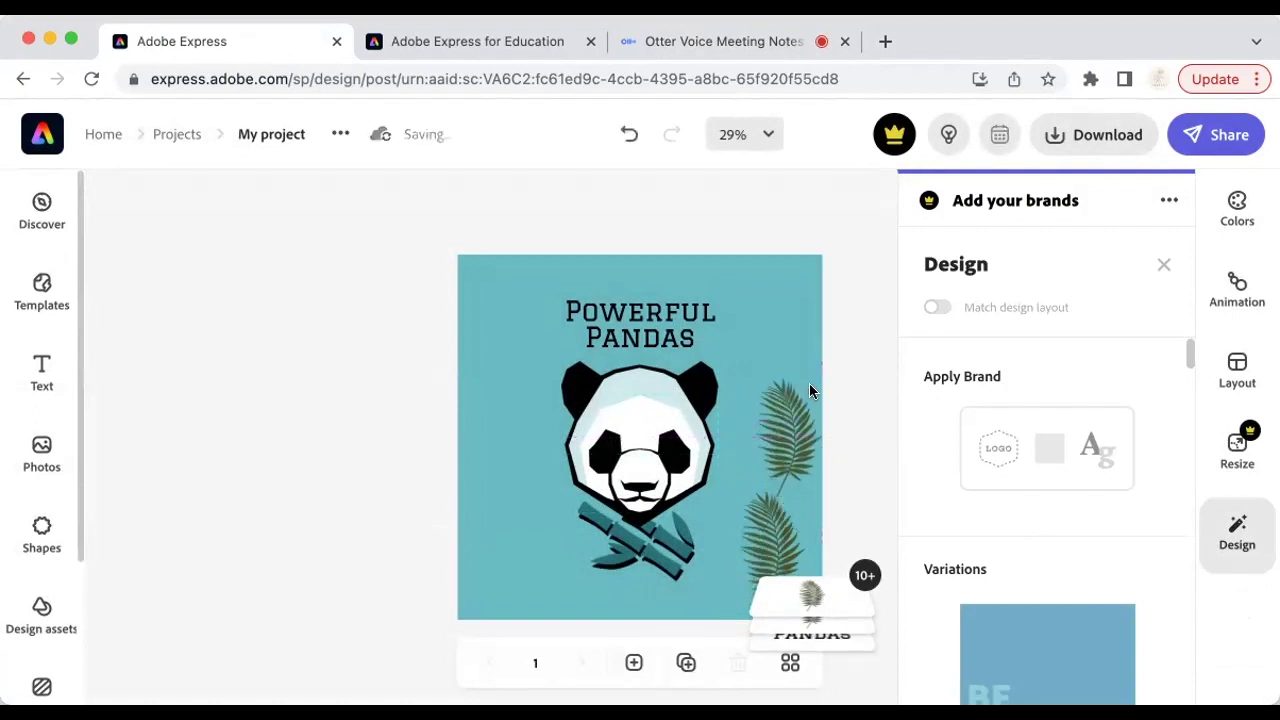
pyautogui.click(796, 440)
pyautogui.moveTo(771, 520); pyautogui.dragTo(512, 325)
pyautogui.moveTo(402, 316); pyautogui.dragTo(622, 239)
pyautogui.moveTo(530, 287); pyautogui.dragTo(520, 283)
# Step: Rotate and slightly reposition the lower-right fern leaf
pyautogui.click(774, 548)
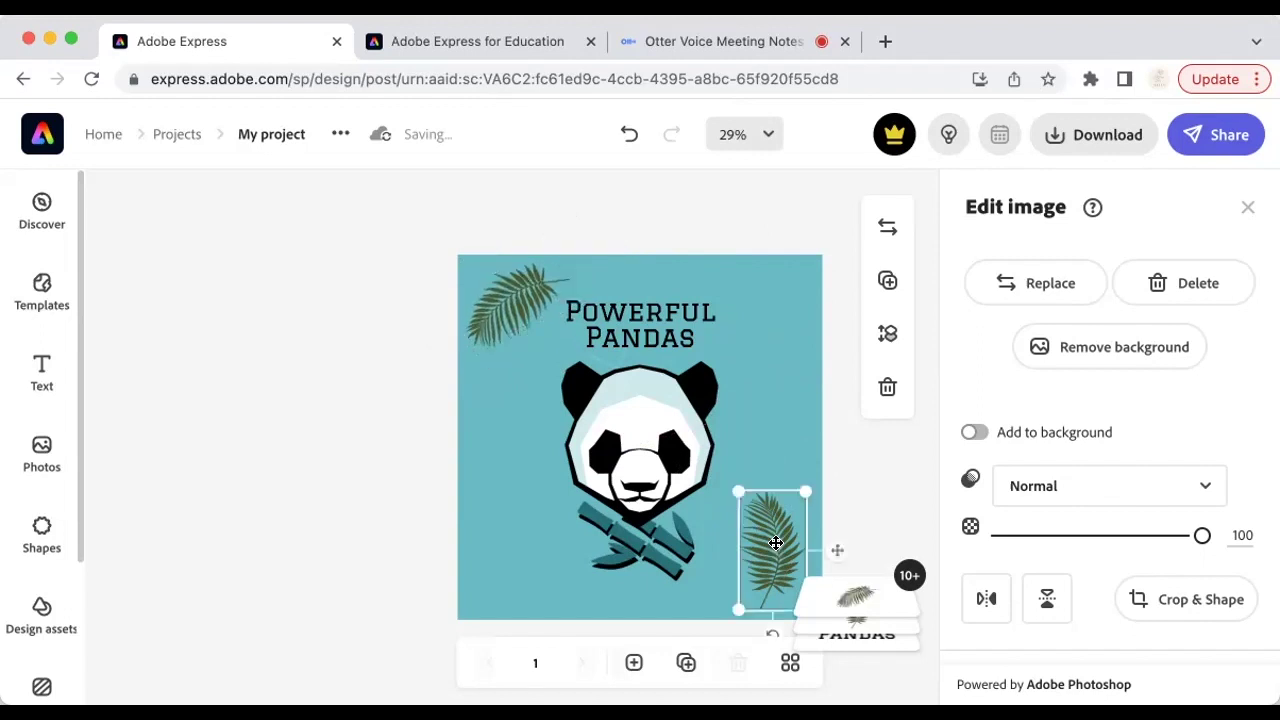
pyautogui.moveTo(774, 631); pyautogui.dragTo(706, 600)
pyautogui.moveTo(762, 552); pyautogui.dragTo(750, 561)
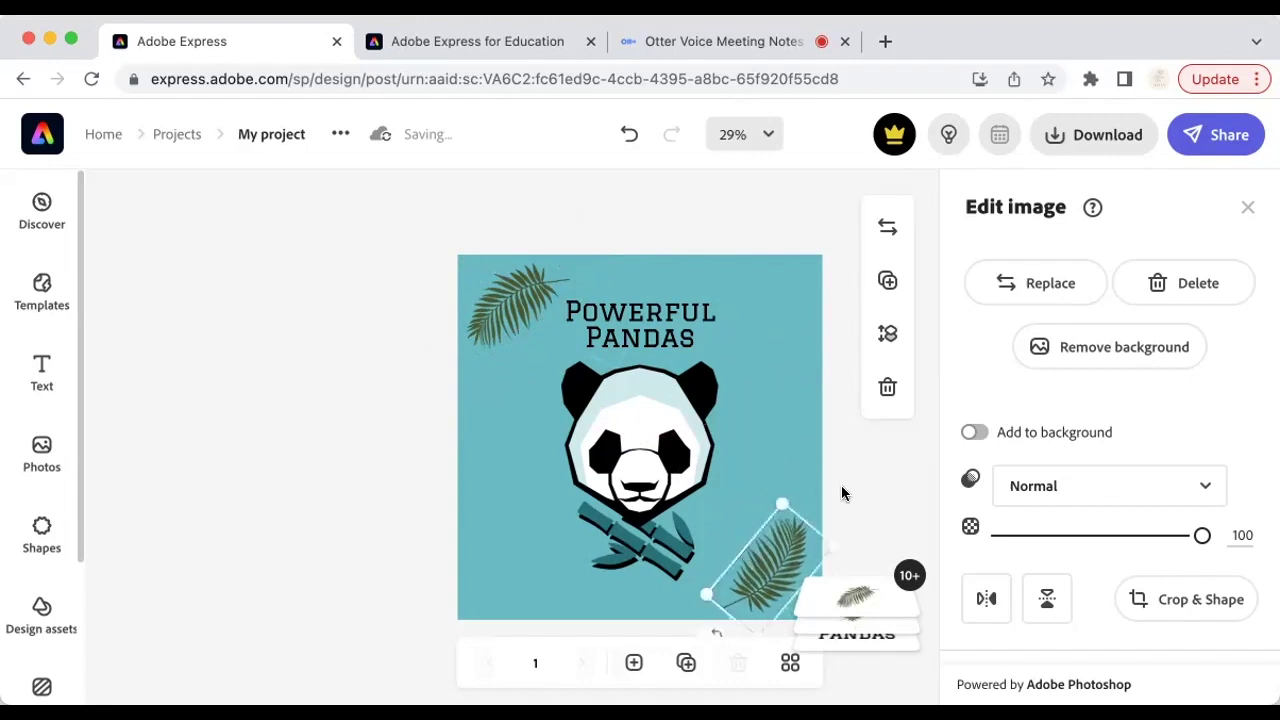
pyautogui.click(843, 491)
# Step: Try horizontal and vertical flips on the top-left fern, reverting each, then deselect
pyautogui.click(508, 288)
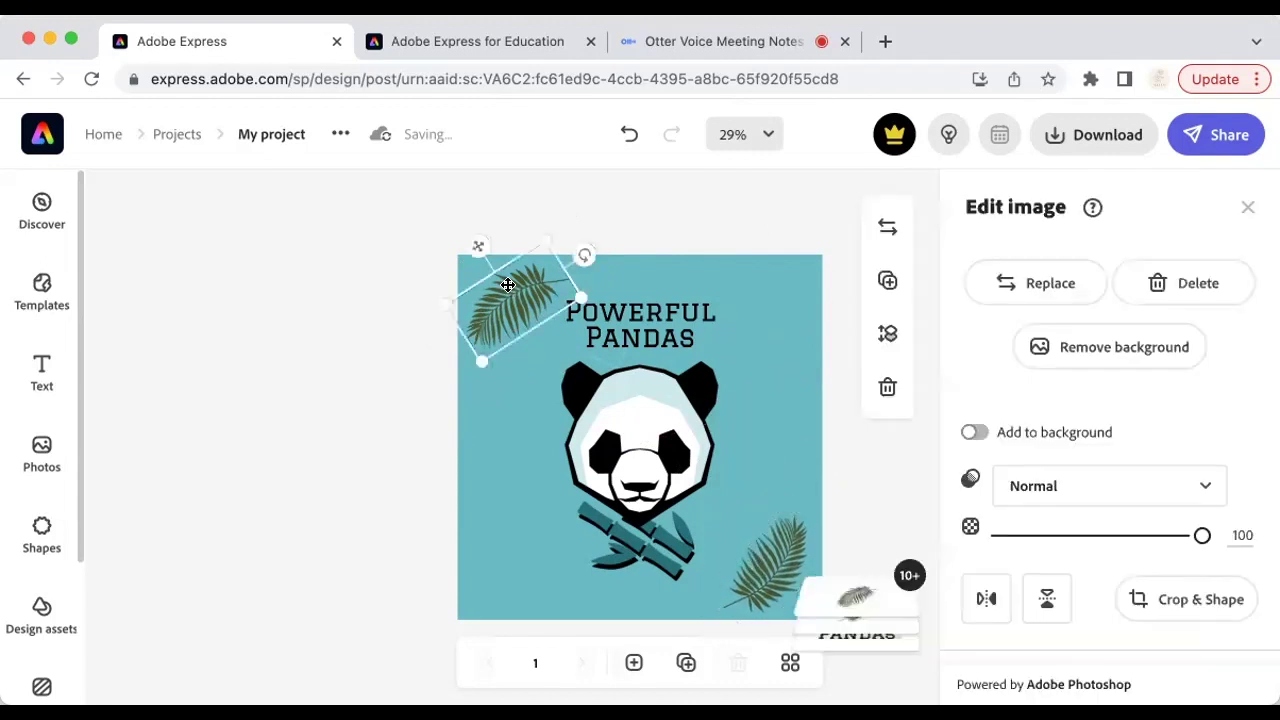
pyautogui.click(988, 598)
pyautogui.click(988, 598)
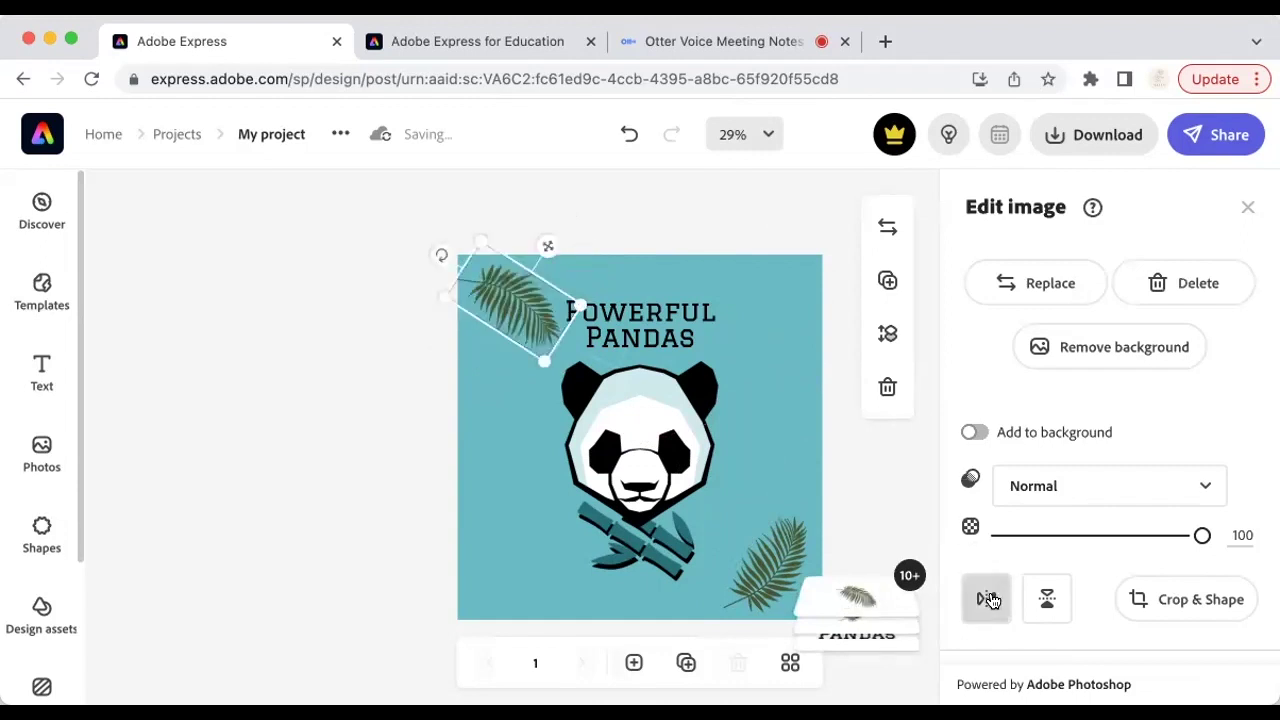
pyautogui.click(1047, 598)
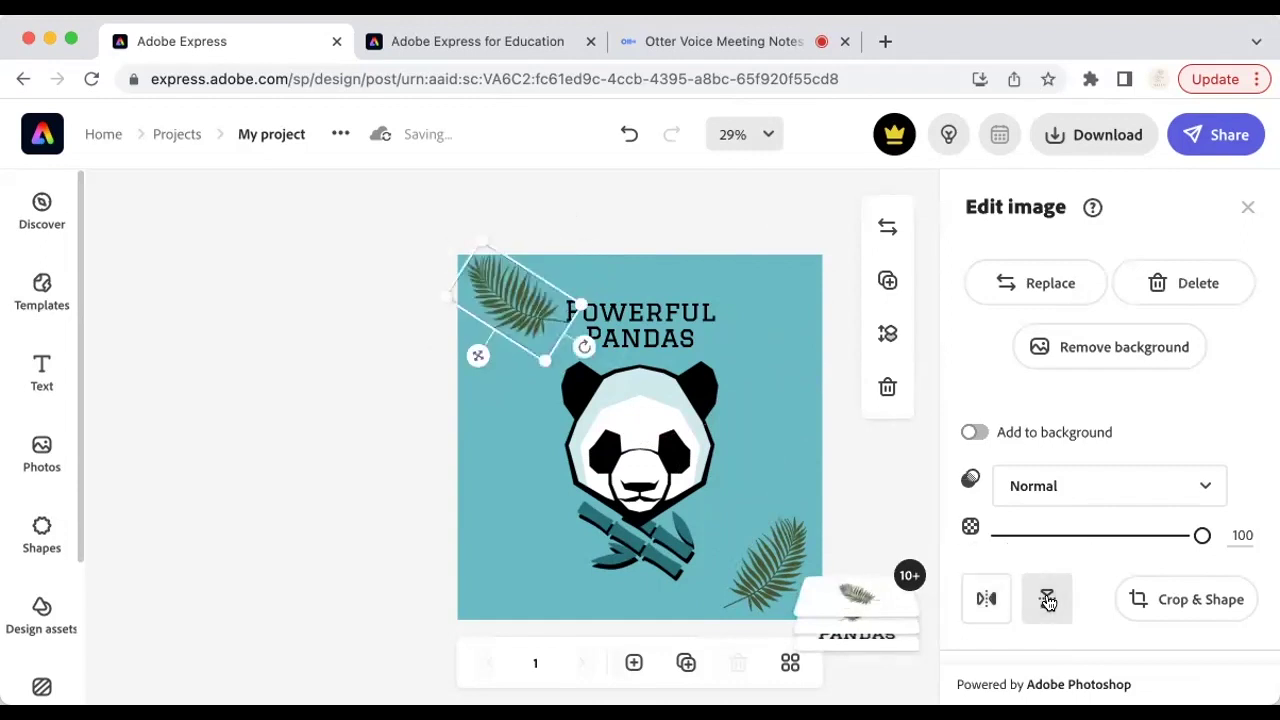
pyautogui.click(1047, 598)
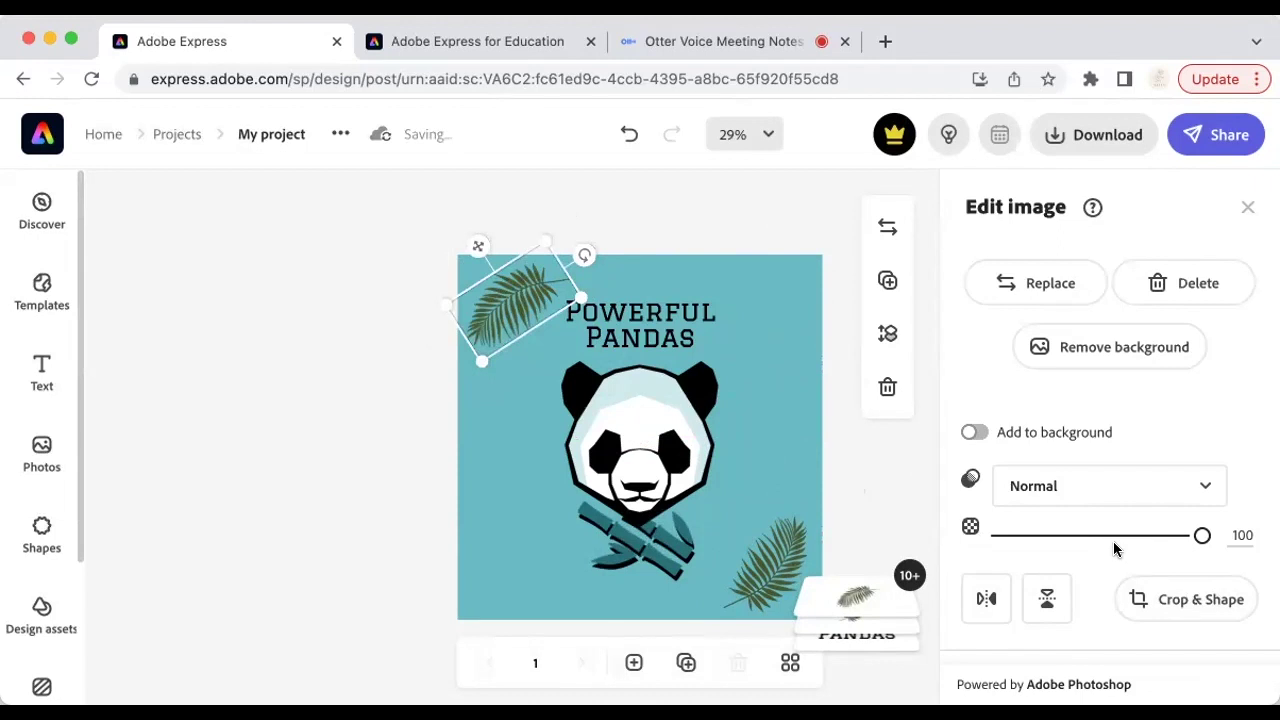
pyautogui.scroll(-5, 1081, 530)
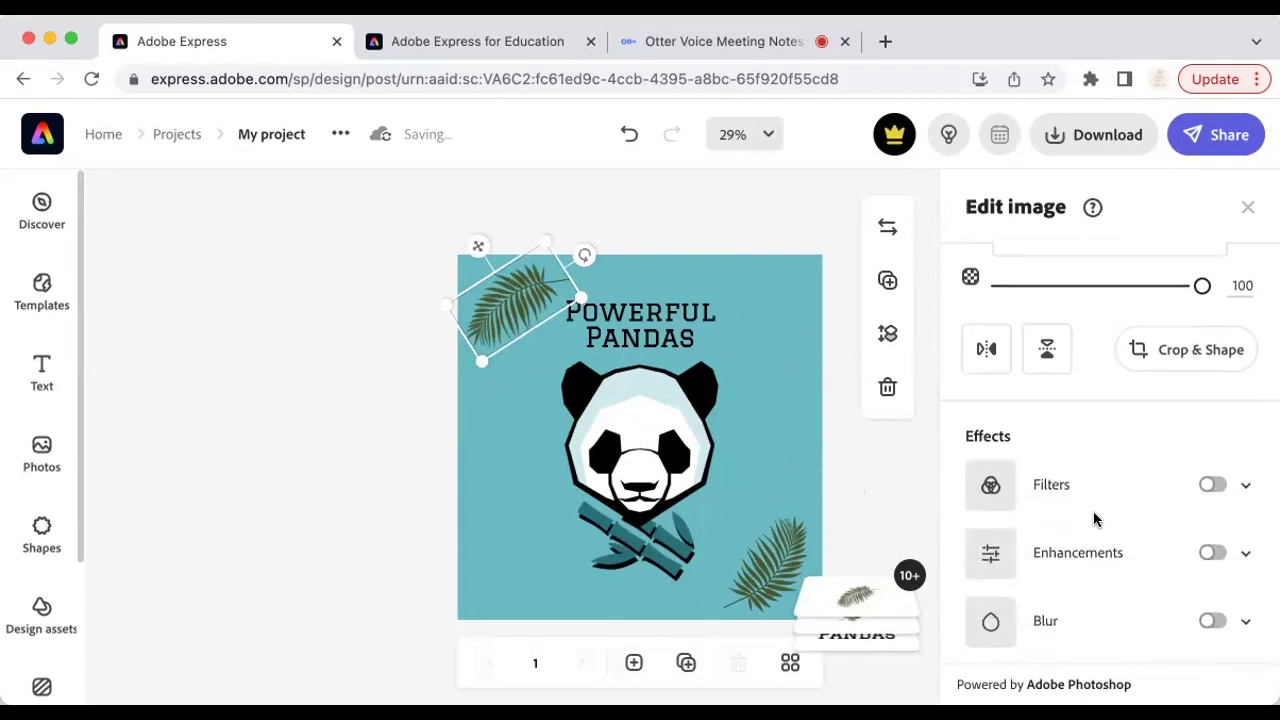
pyautogui.scroll(5, 1093, 511)
pyautogui.click(876, 449)
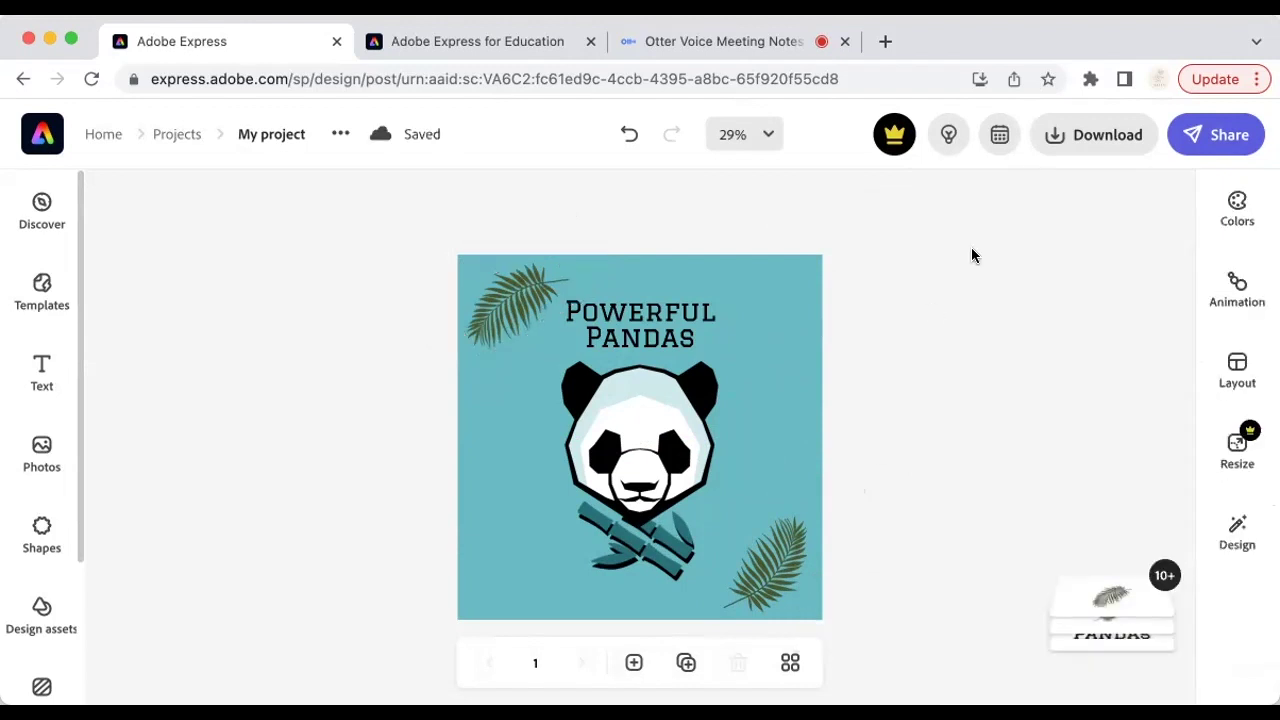
# Step: Check the Download file-type options, then return to the Adobe Express home page
pyautogui.click(1113, 138)
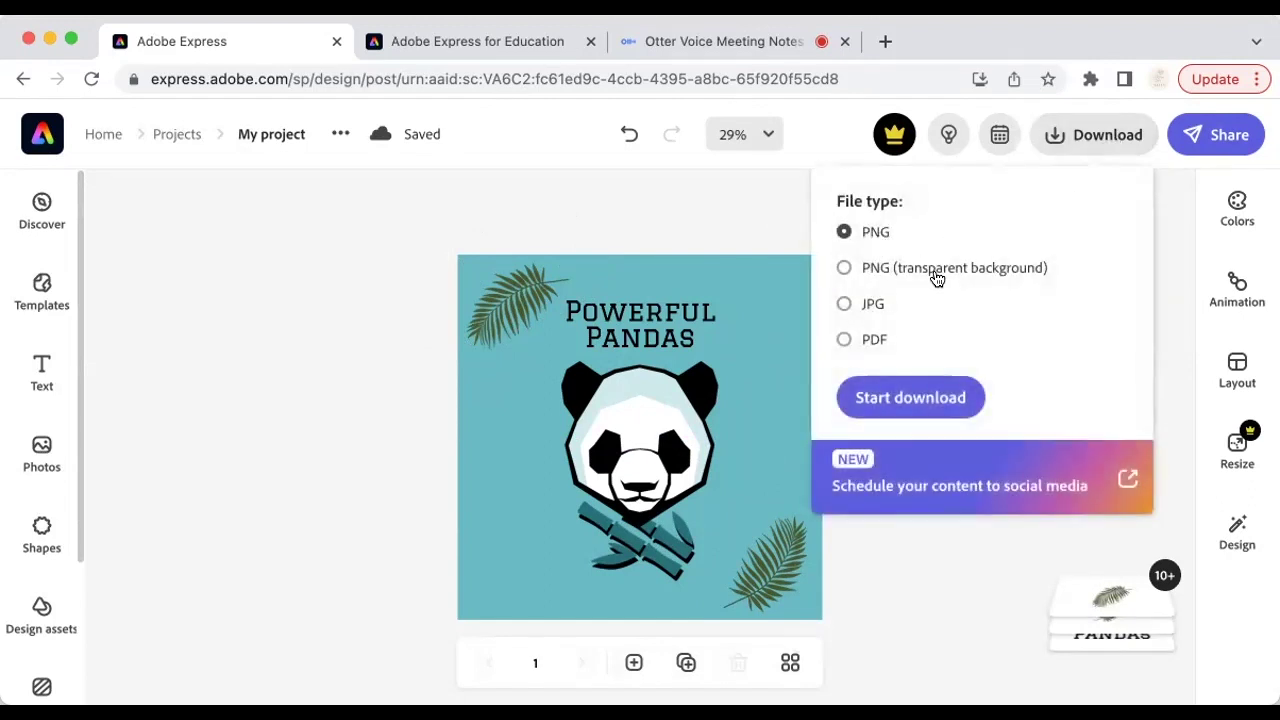
pyautogui.click(1113, 140)
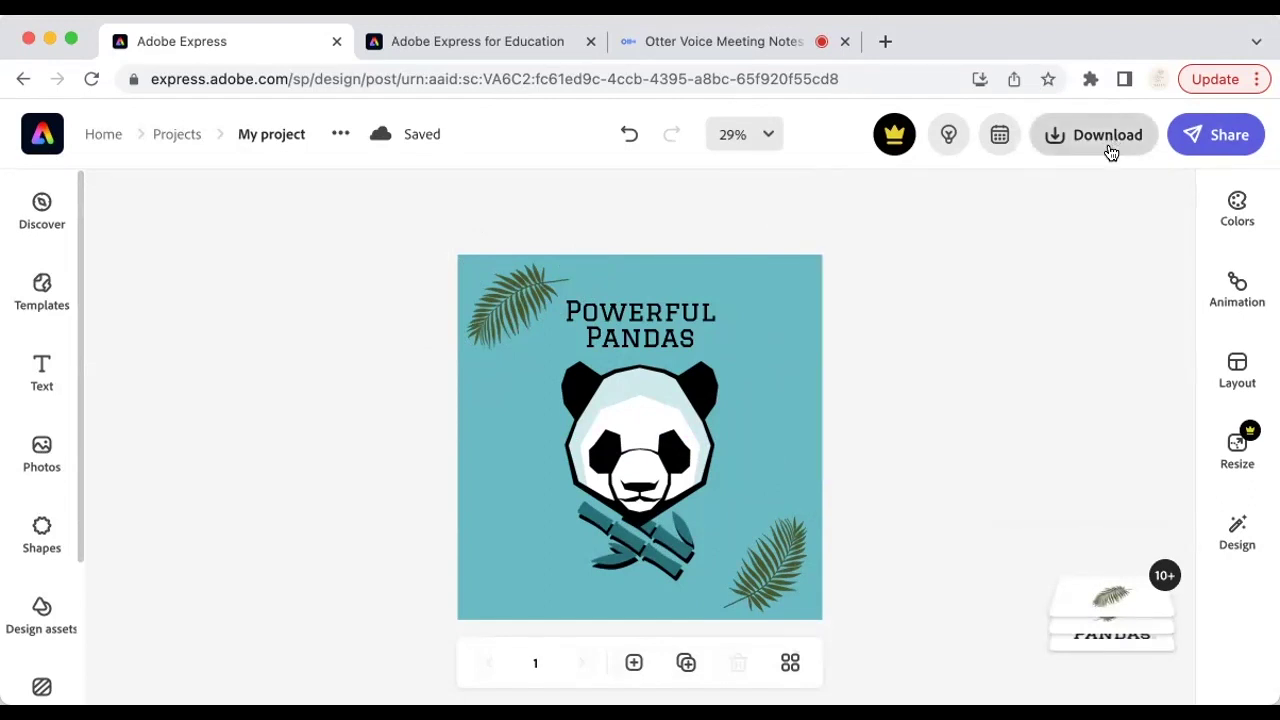
pyautogui.click(42, 134)
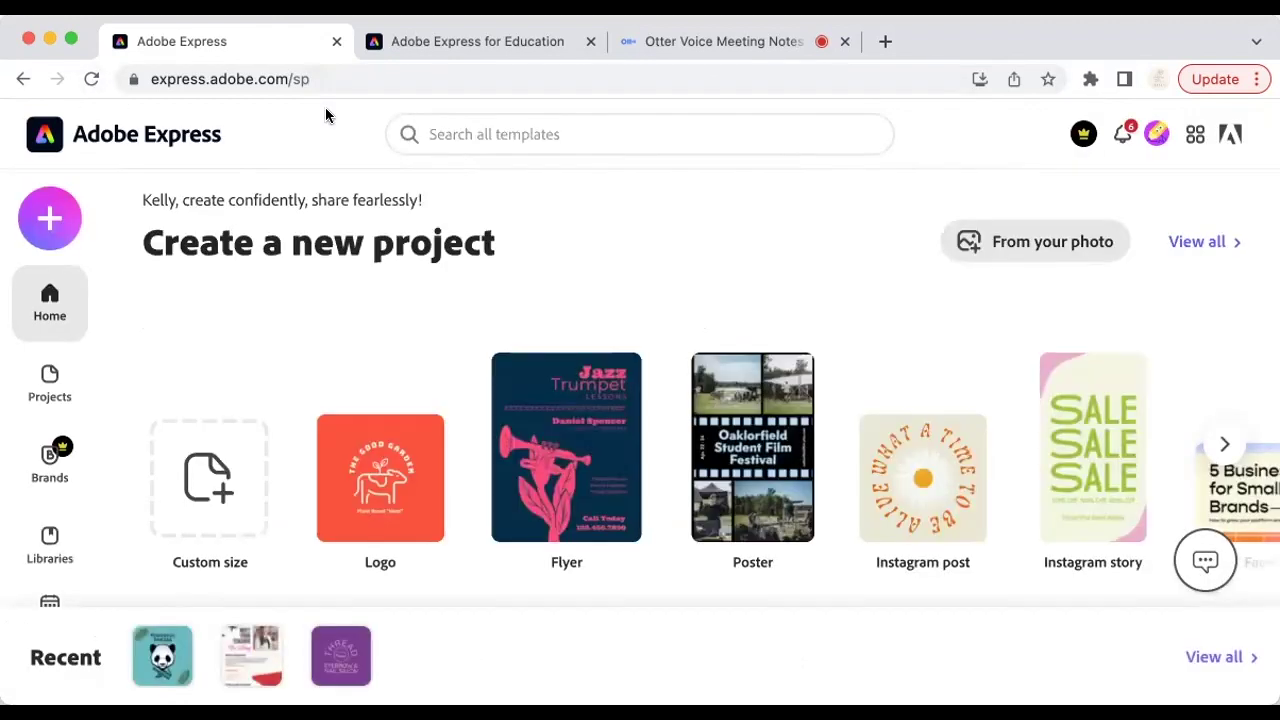
# Step: Browse the Create new and Quick actions list from the + button, then close it
pyautogui.click(52, 224)
pyautogui.click(57, 230)
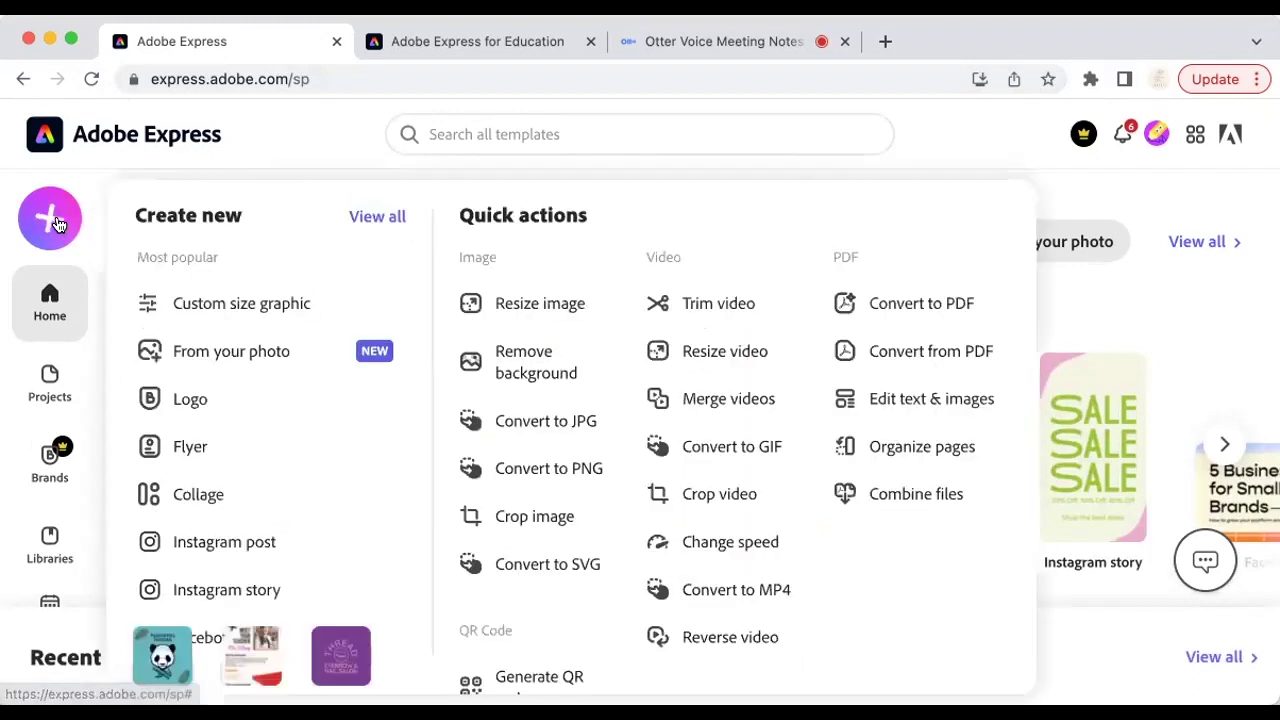
pyautogui.click(55, 224)
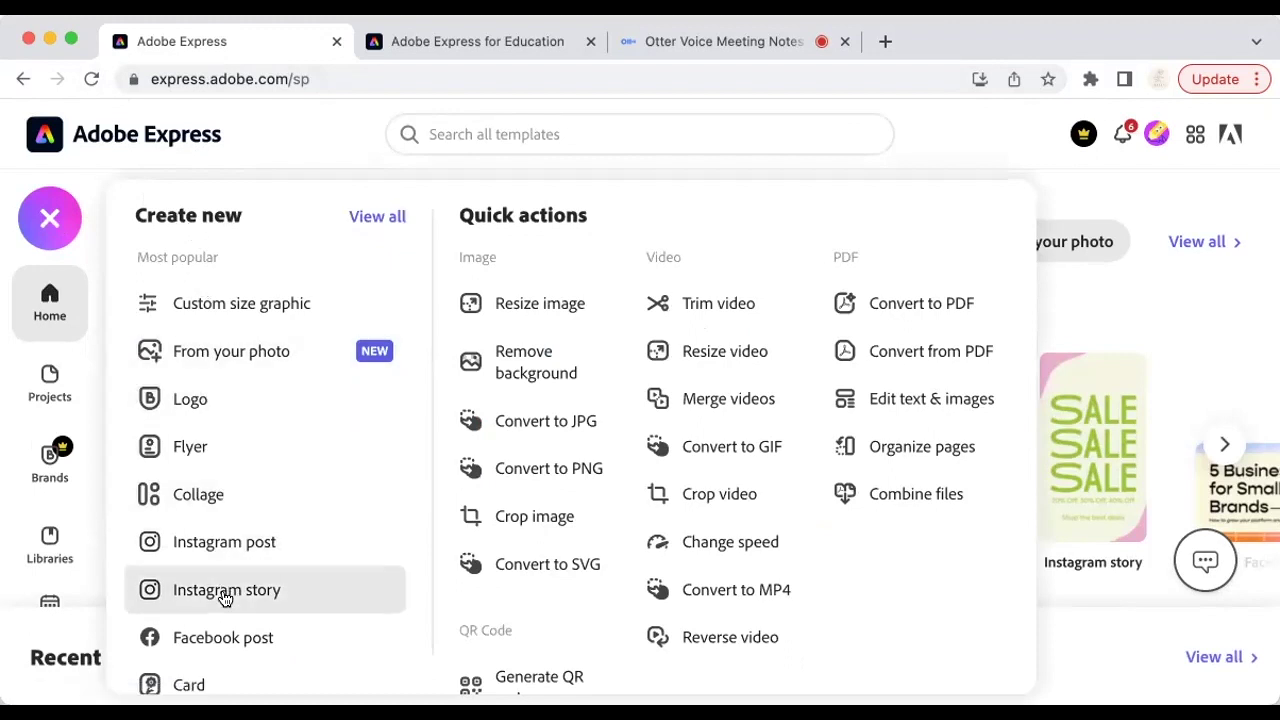
pyautogui.scroll(-1, 230, 640)
pyautogui.scroll(-1, 237, 643)
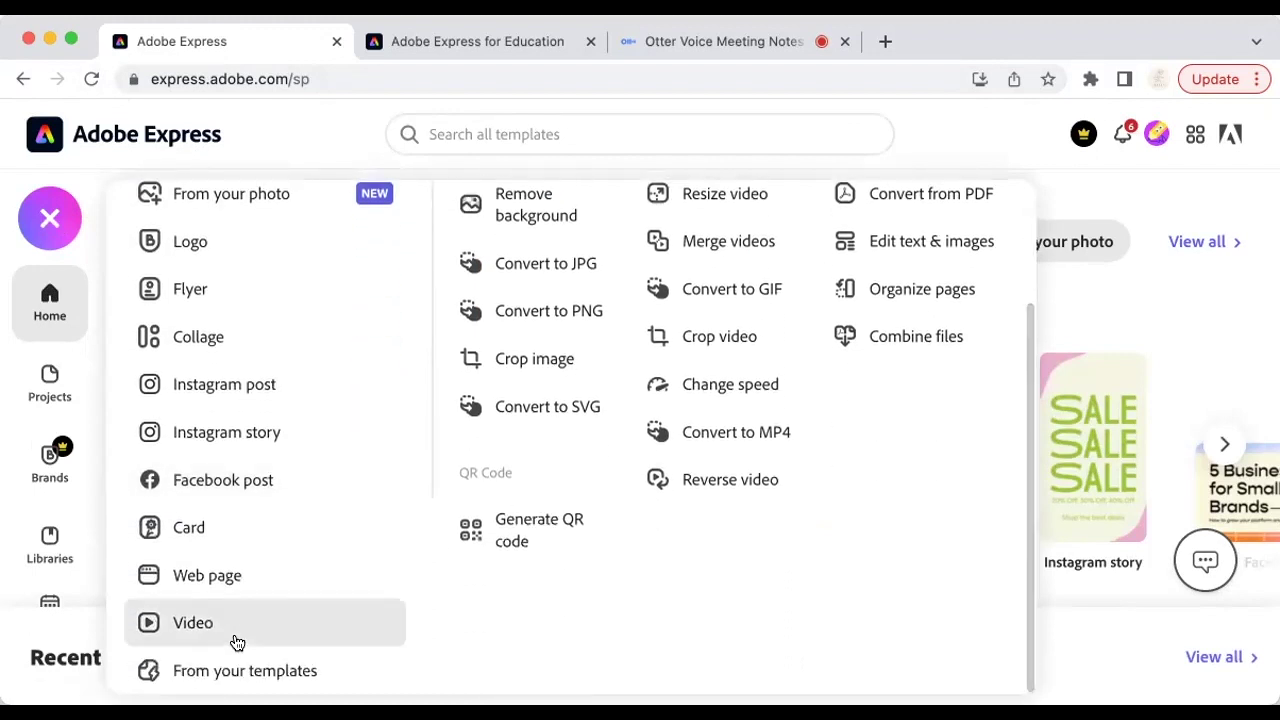
pyautogui.scroll(3, 237, 643)
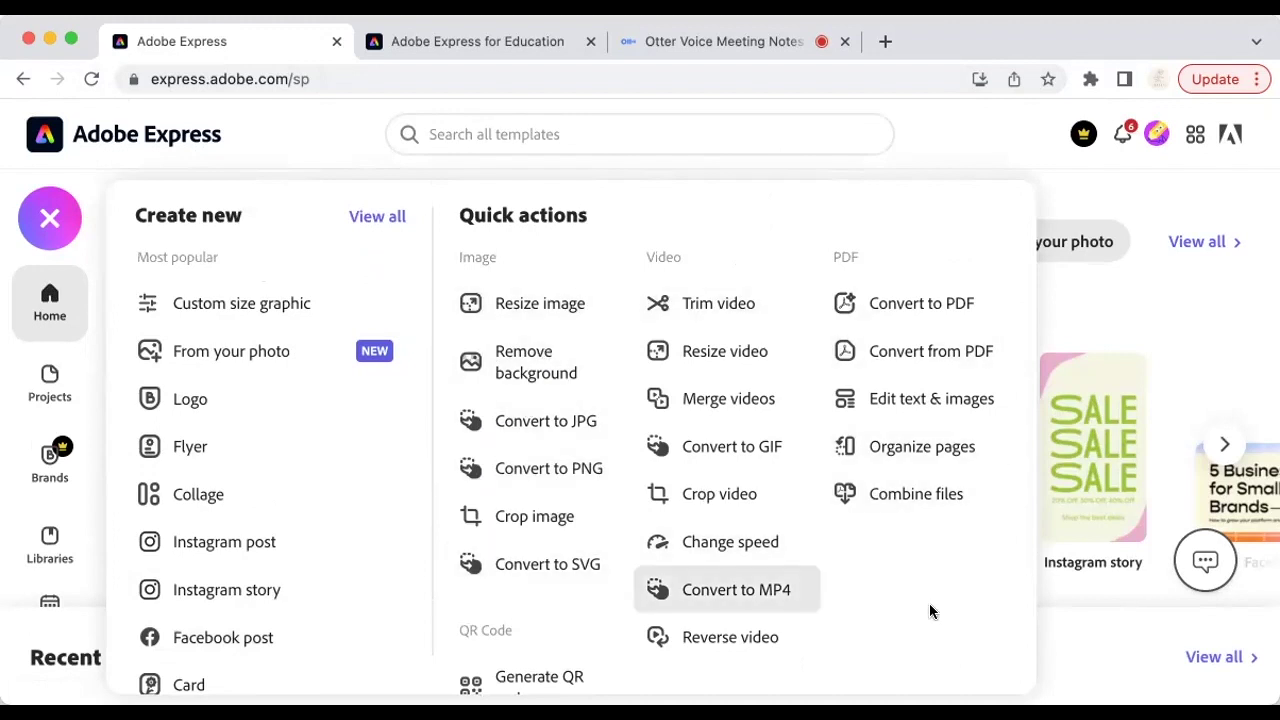
pyautogui.scroll(-2, 929, 603)
pyautogui.scroll(2, 929, 603)
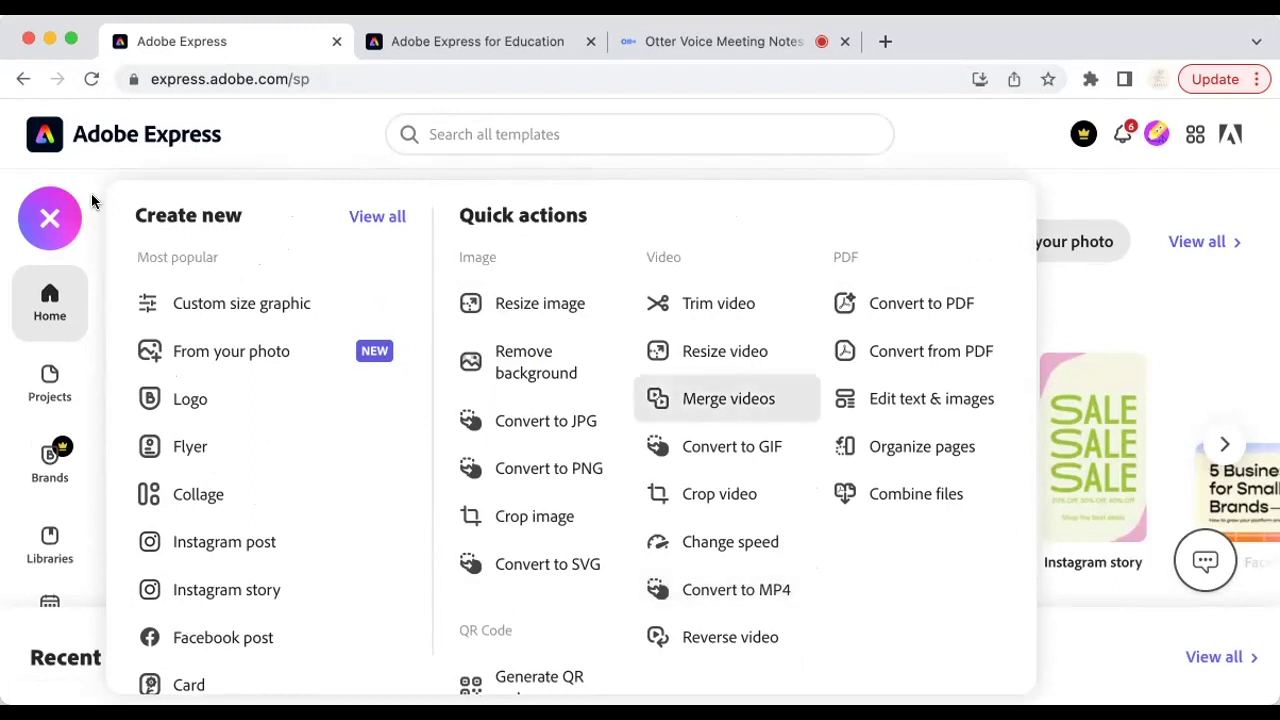
pyautogui.click(58, 222)
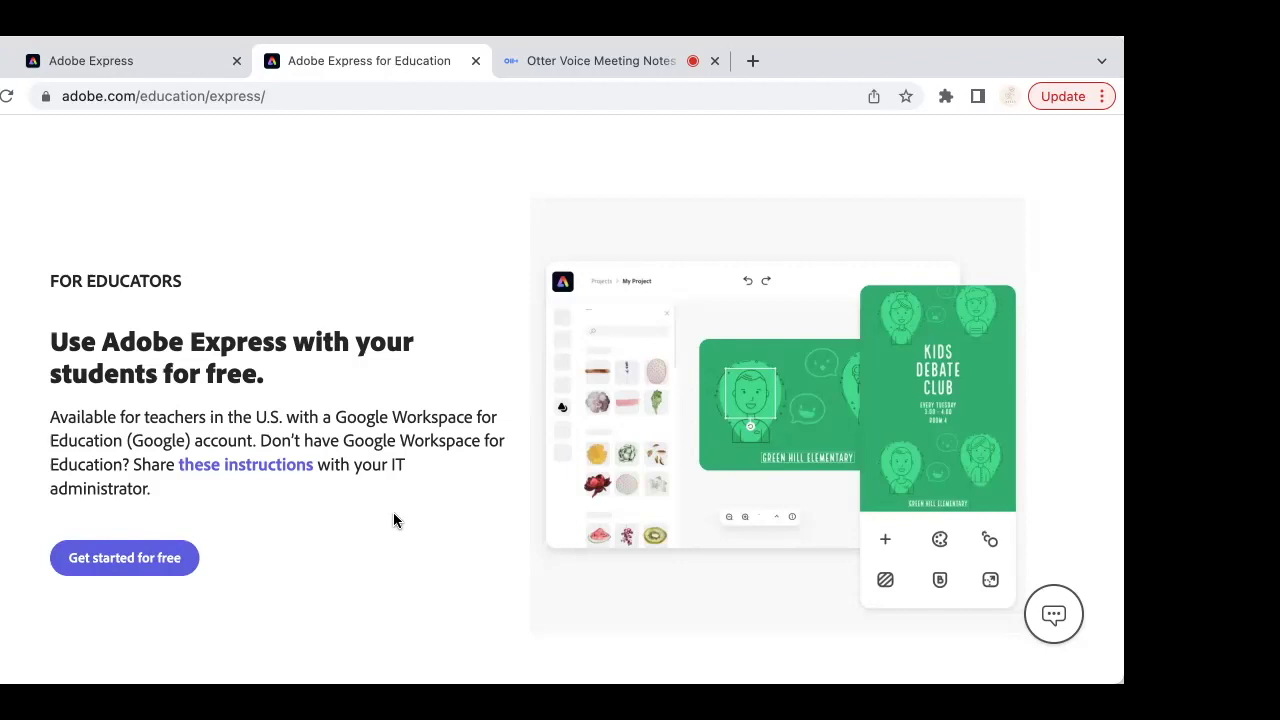
# Step: Scroll through the education page's feature sections, then switch back to the Adobe Express tab
pyautogui.scroll(-5, 393, 519)
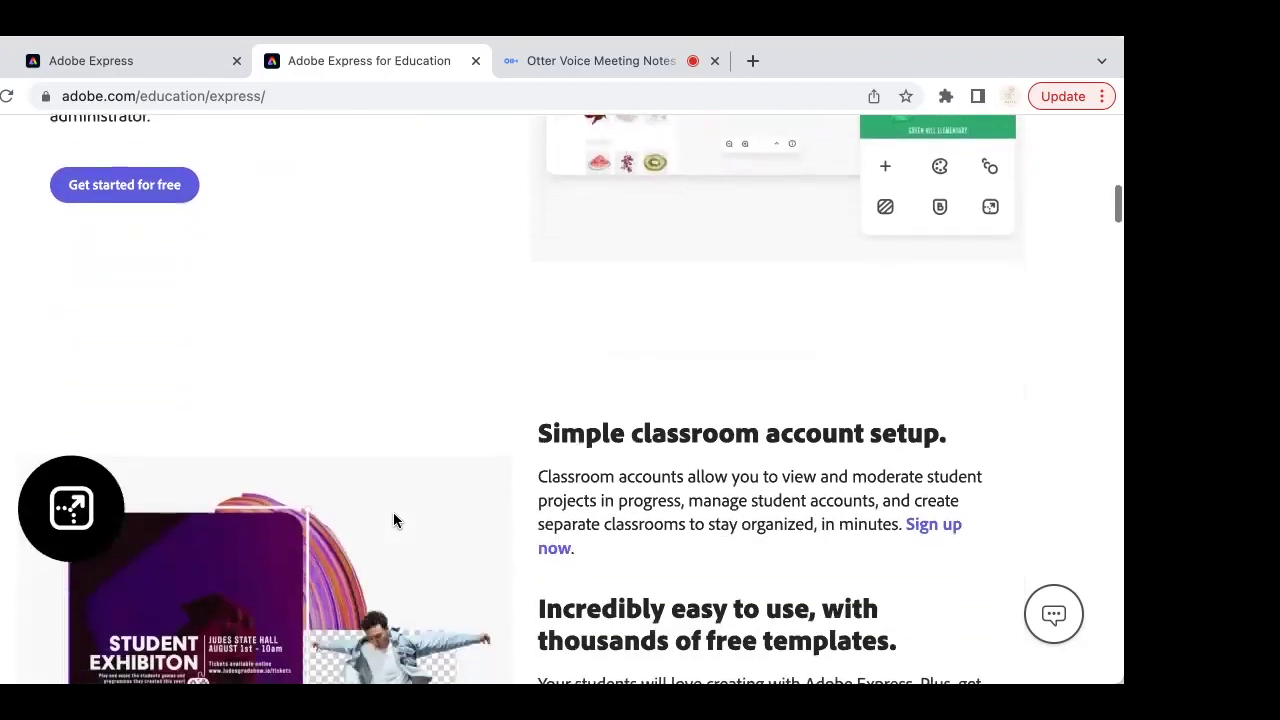
pyautogui.scroll(-3, 393, 519)
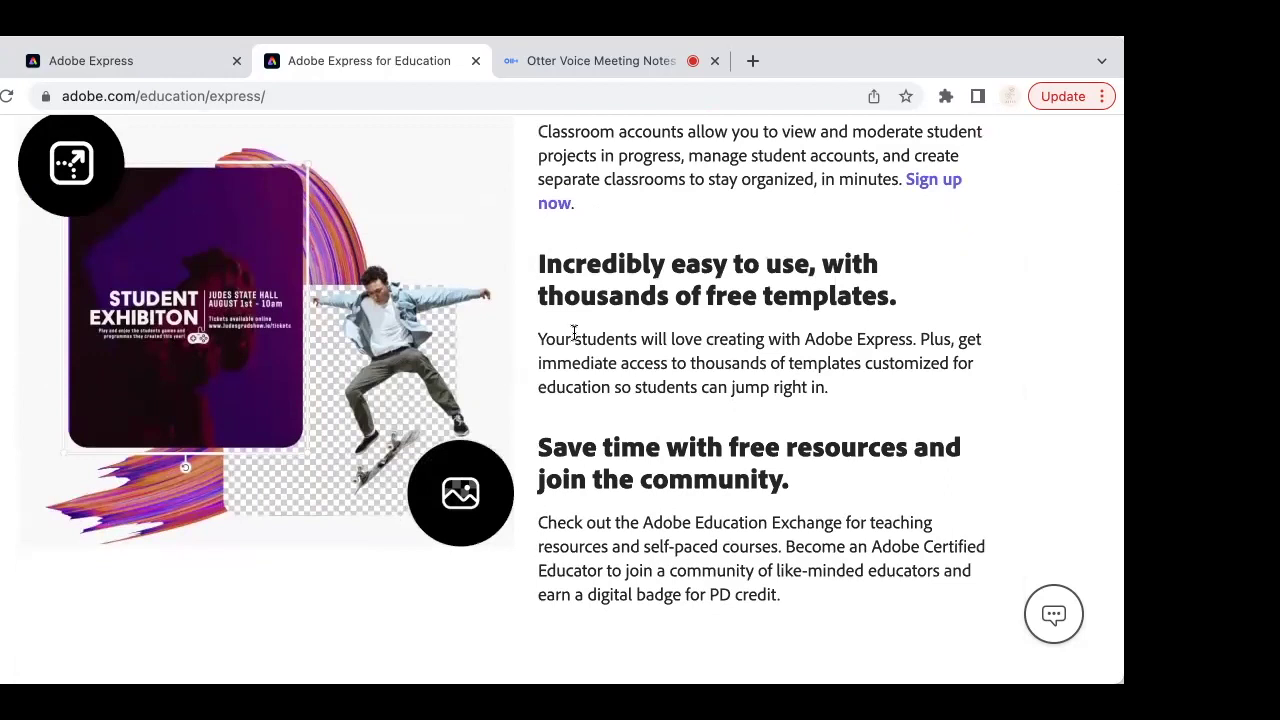
pyautogui.scroll(-5, 651, 540)
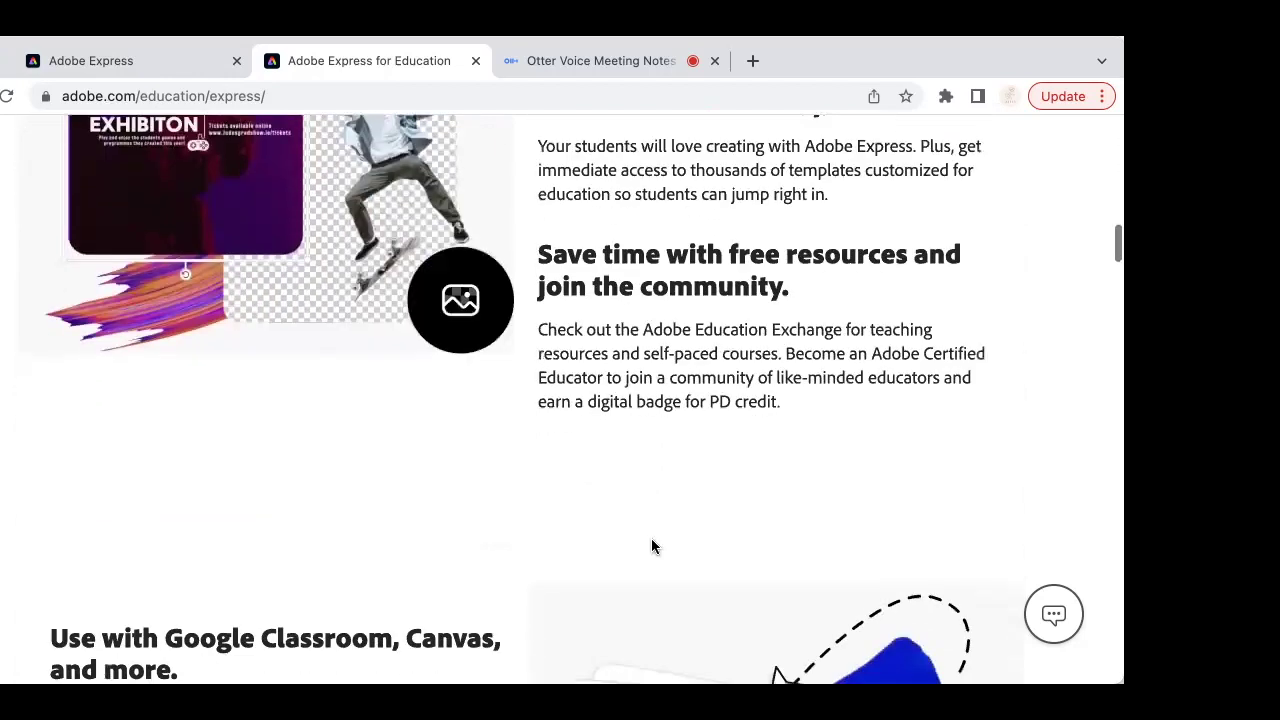
pyautogui.scroll(-2, 651, 545)
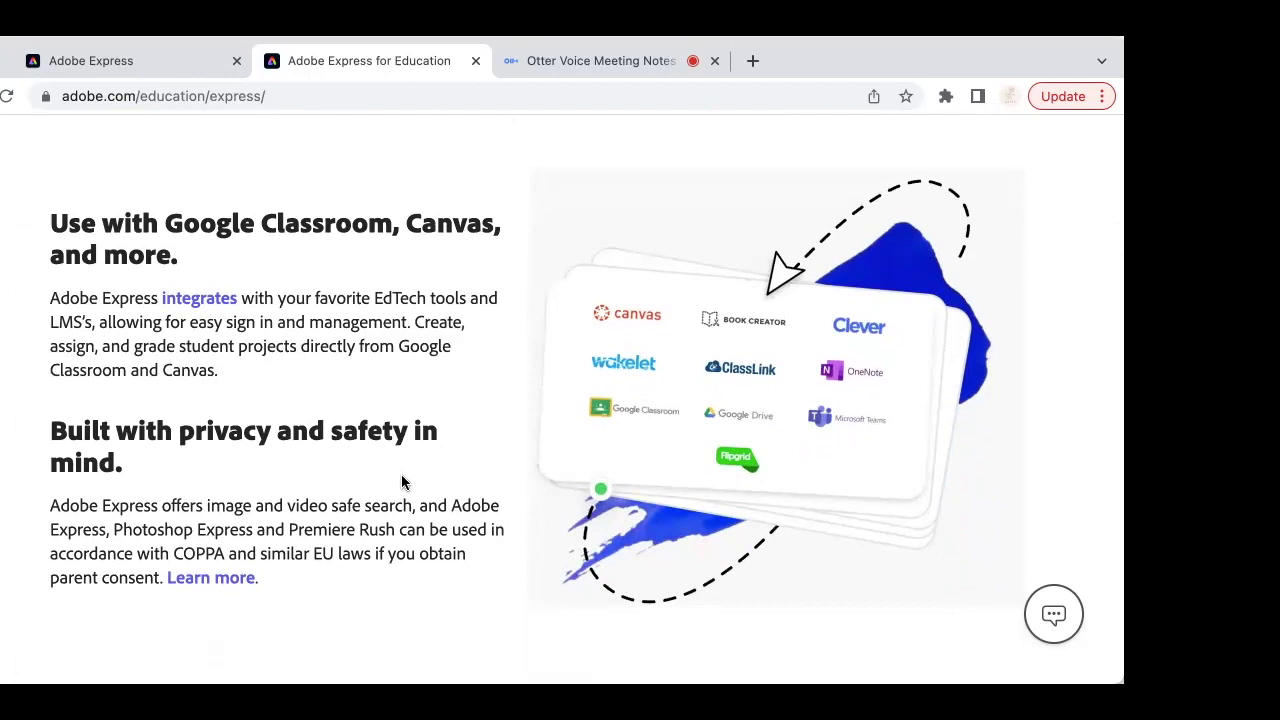
pyautogui.click(148, 60)
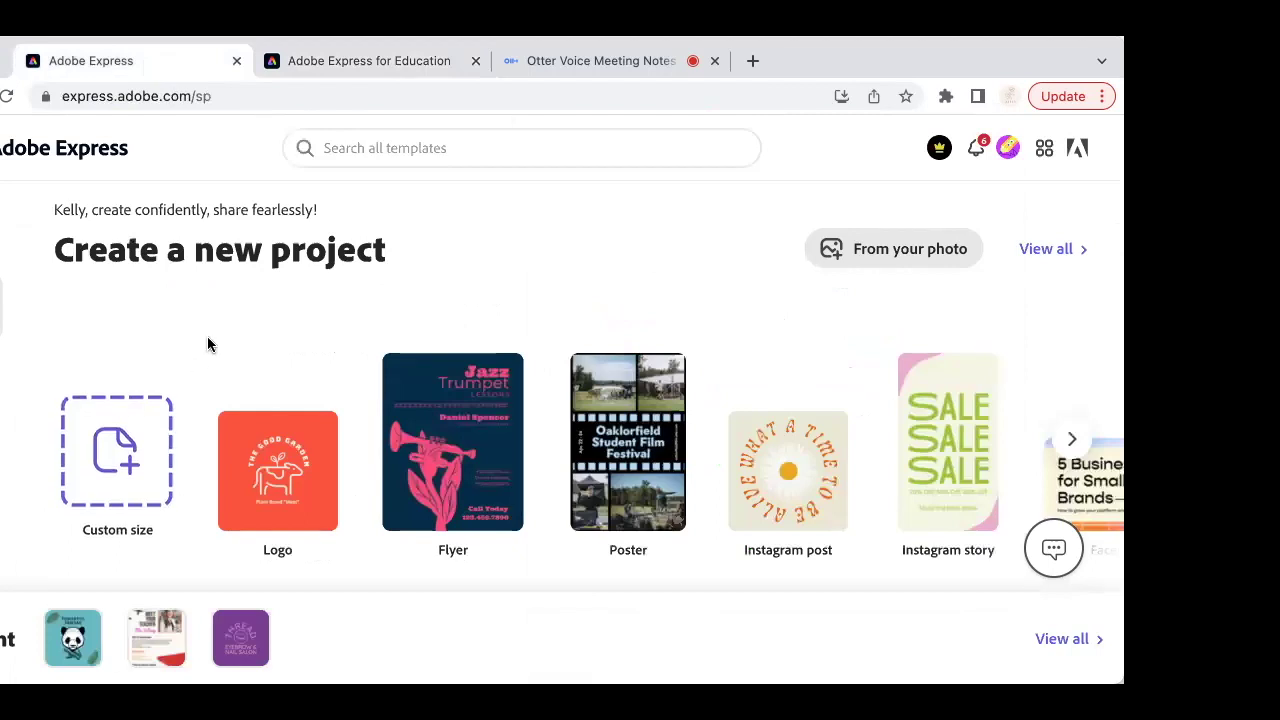